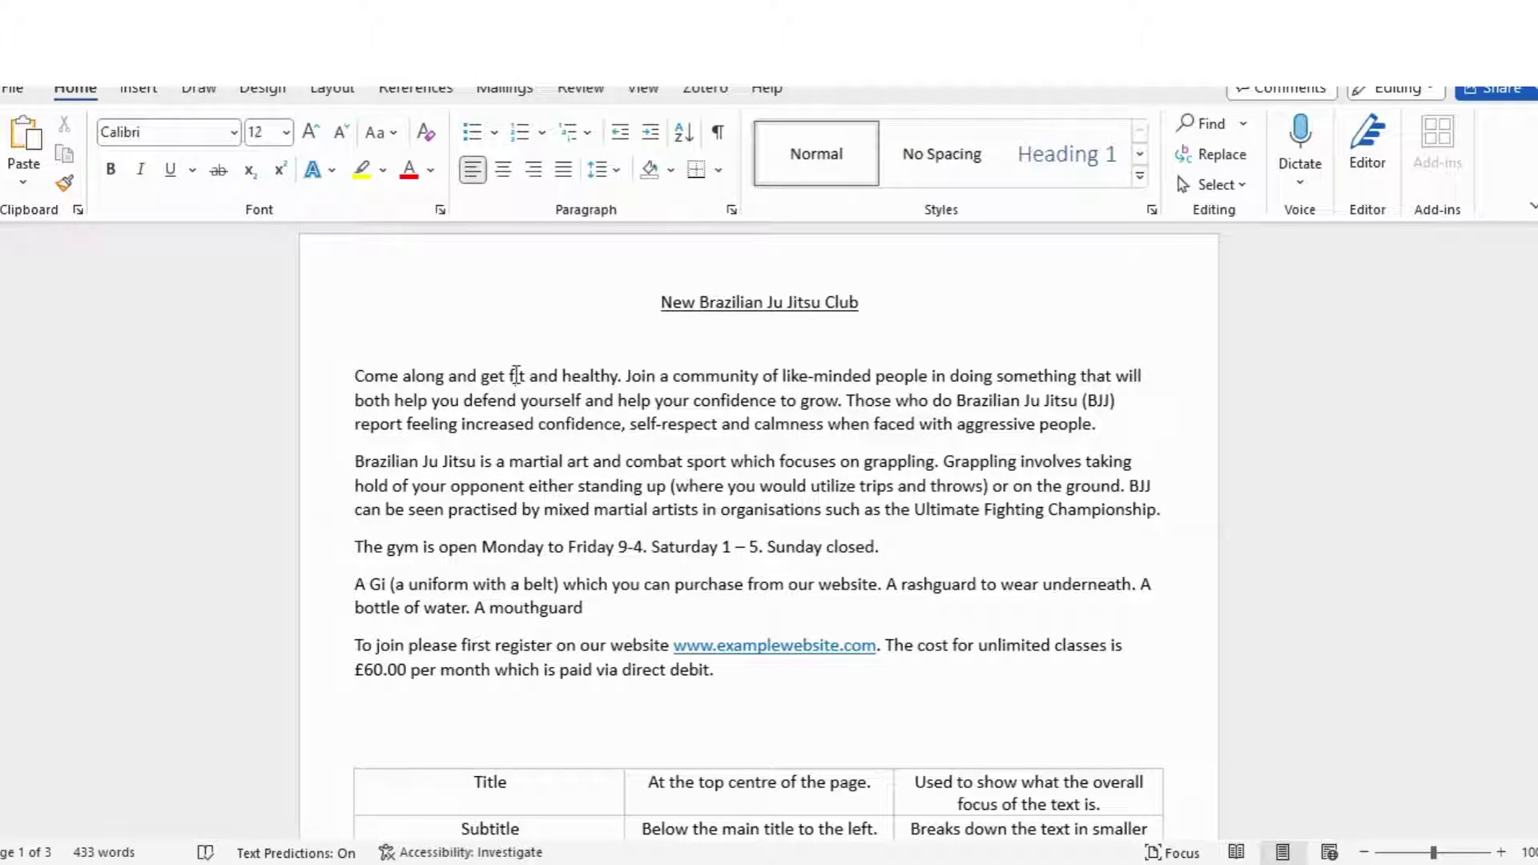
Step: Insert an empty line after 'aggressive people.' above the Brazilian Ju Jitsu paragraph
key("Down")
key("Down")
key("Down")
key("Down")
key("Down")
key("Down")
key("Down")
key("Down")
key("Down")
key("Down")
key("Down")
key("Down")
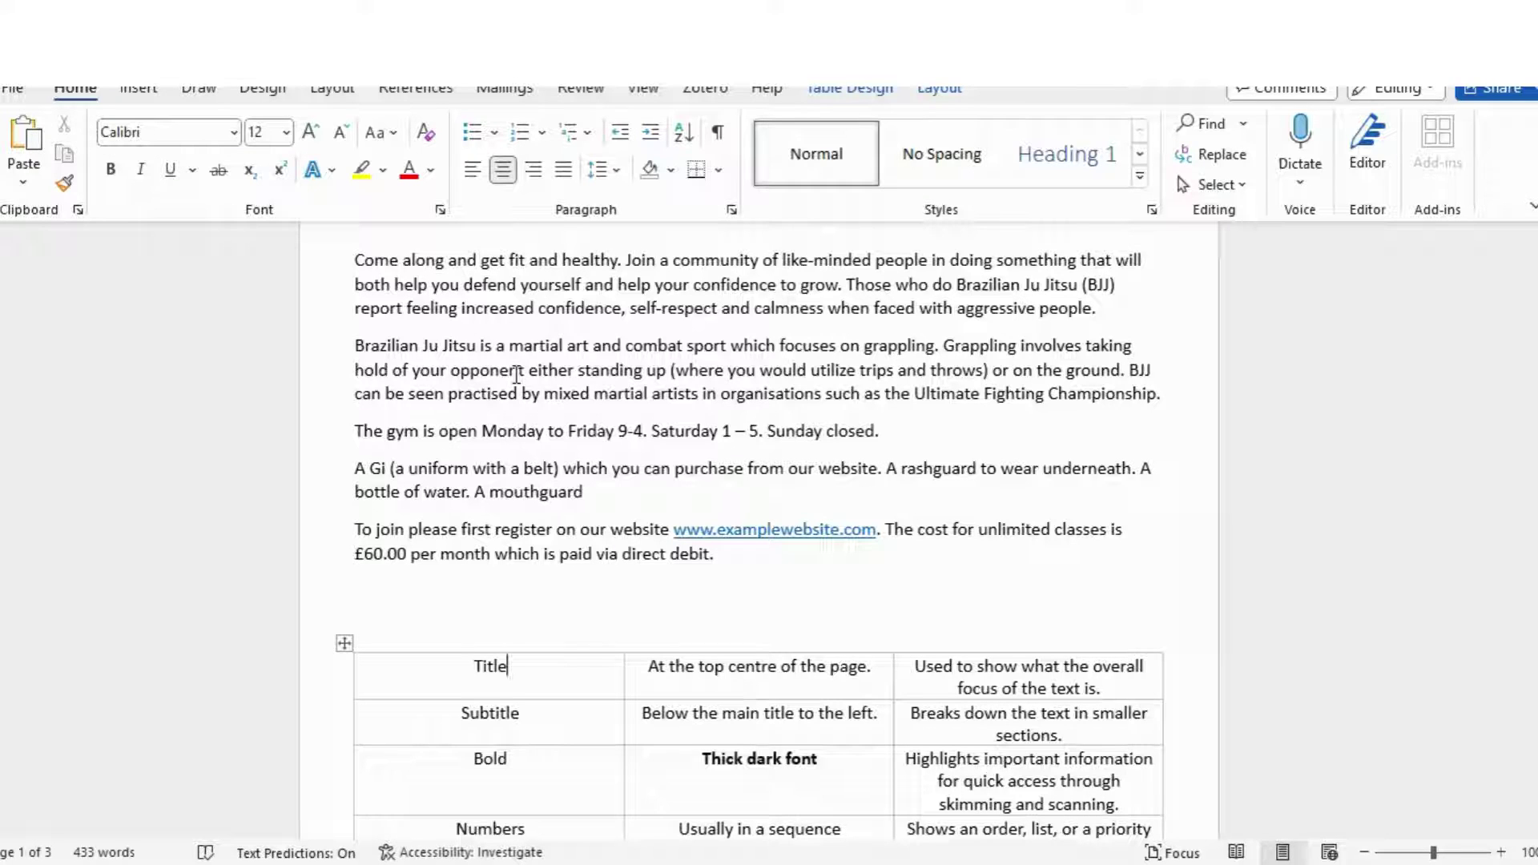
left_click(517, 374)
key("Up")
key("Up")
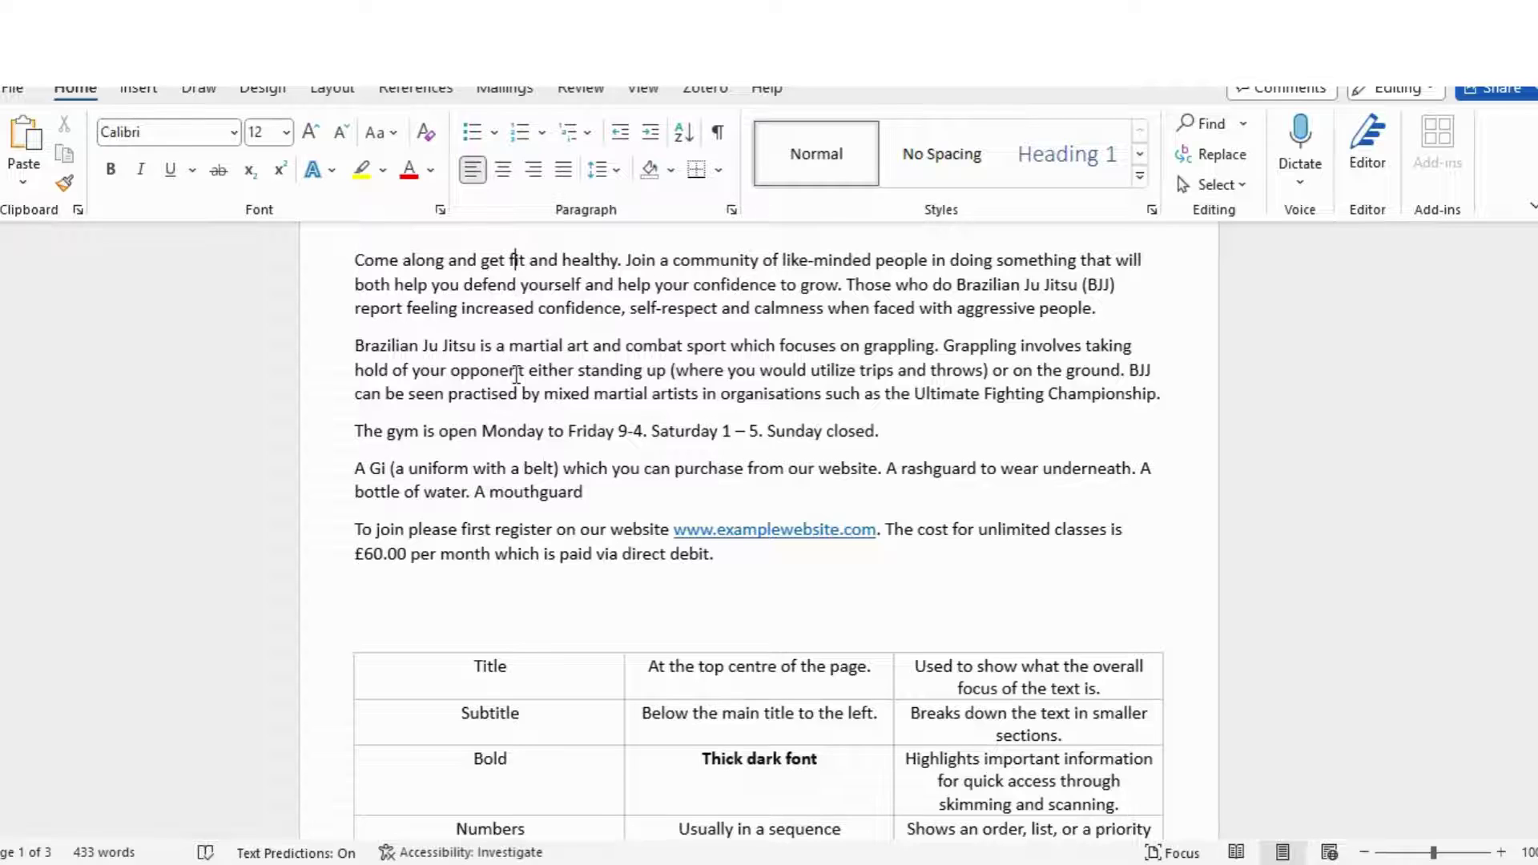
key("Up")
key("Up")
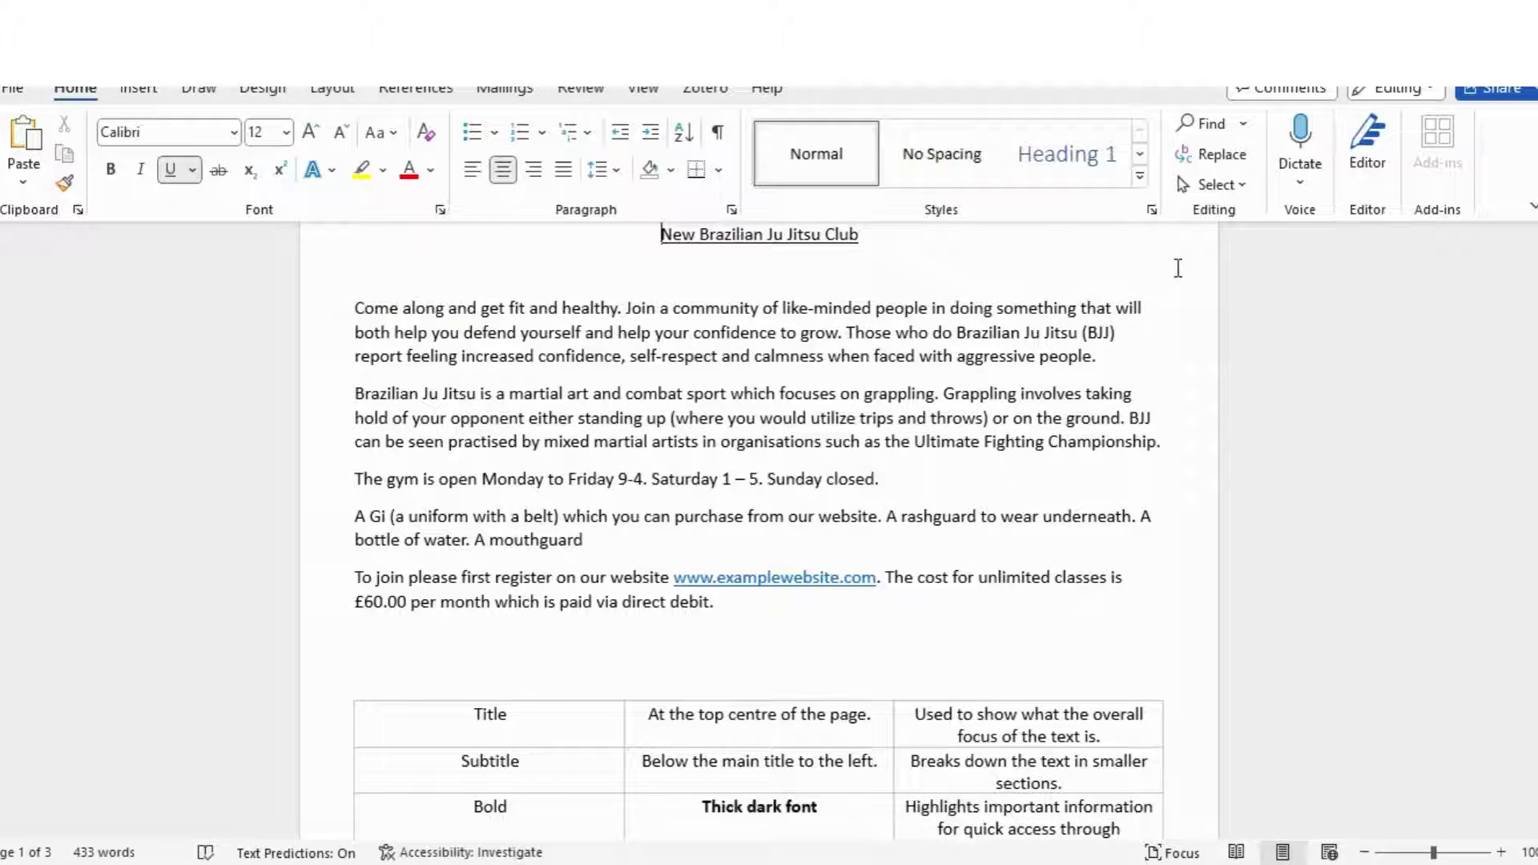
left_click(1119, 363)
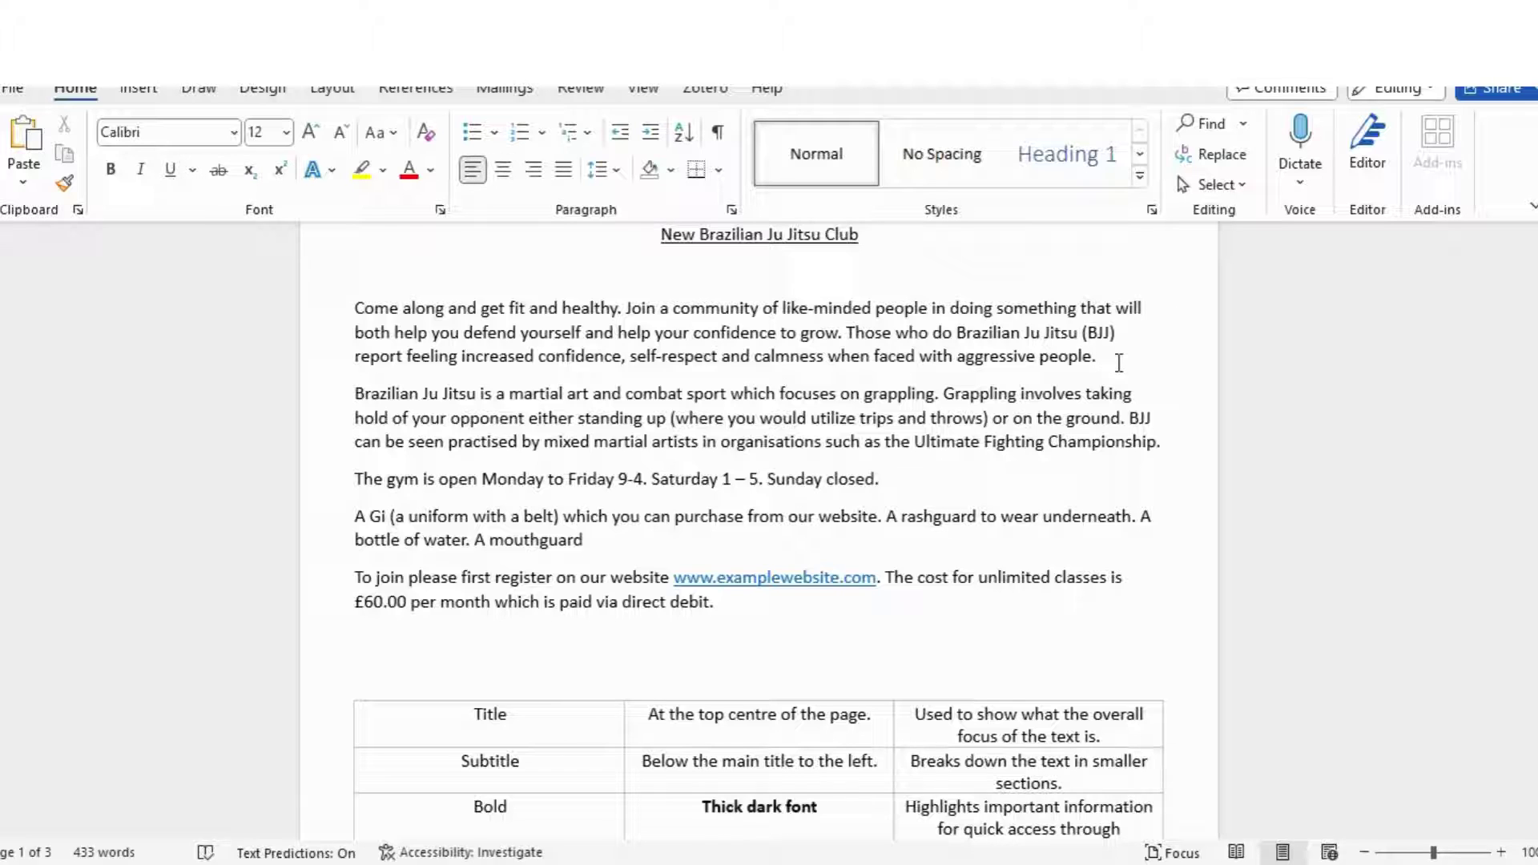
key("Return")
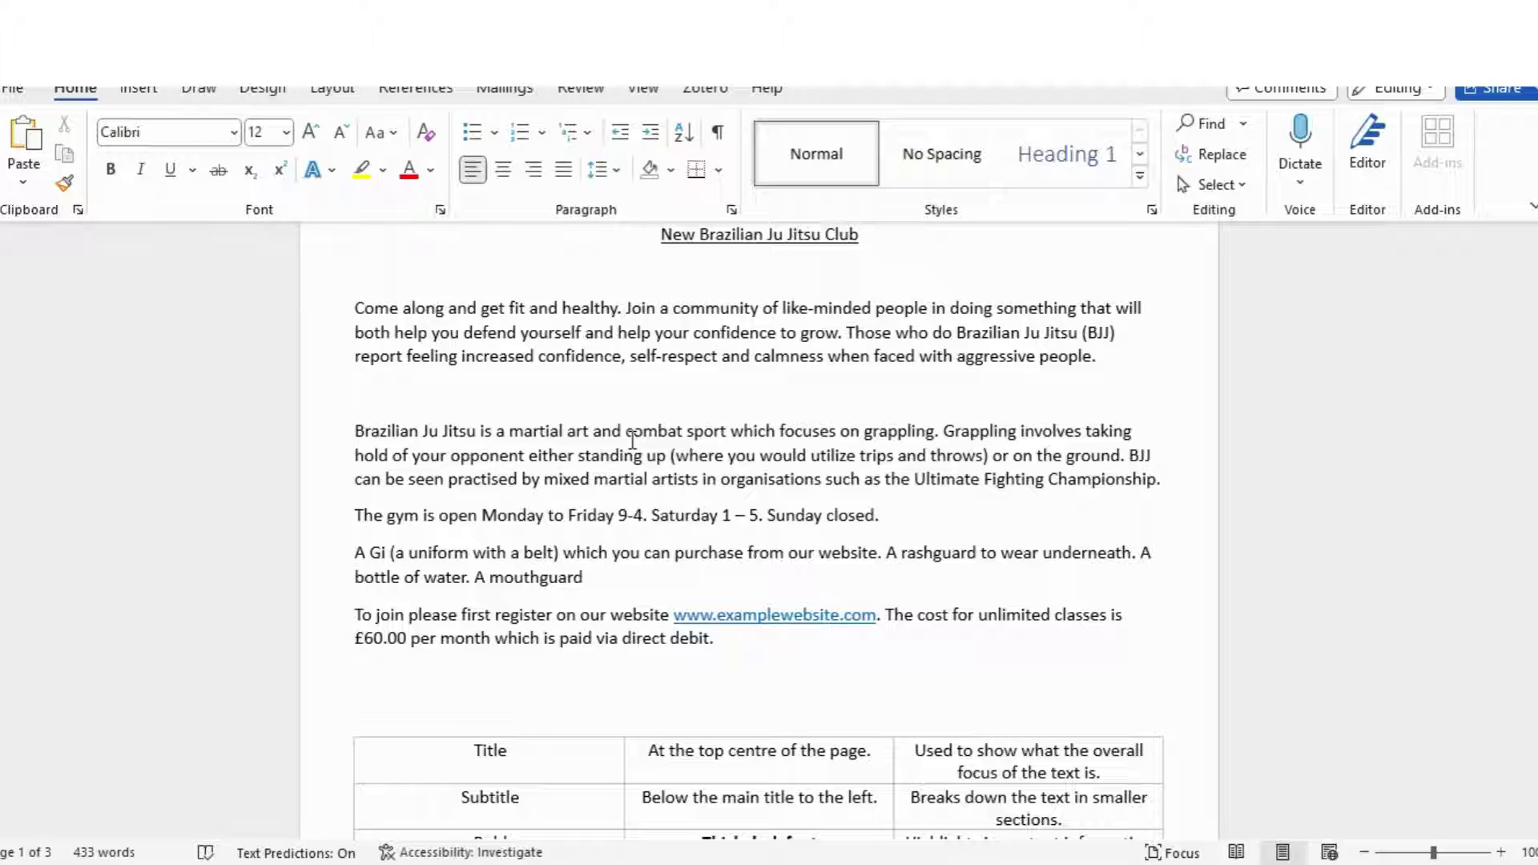
Step: Type 'What is Brazilian Ju Jitsu?' on the empty line and underline it
type("What is Brazilian Ju ")
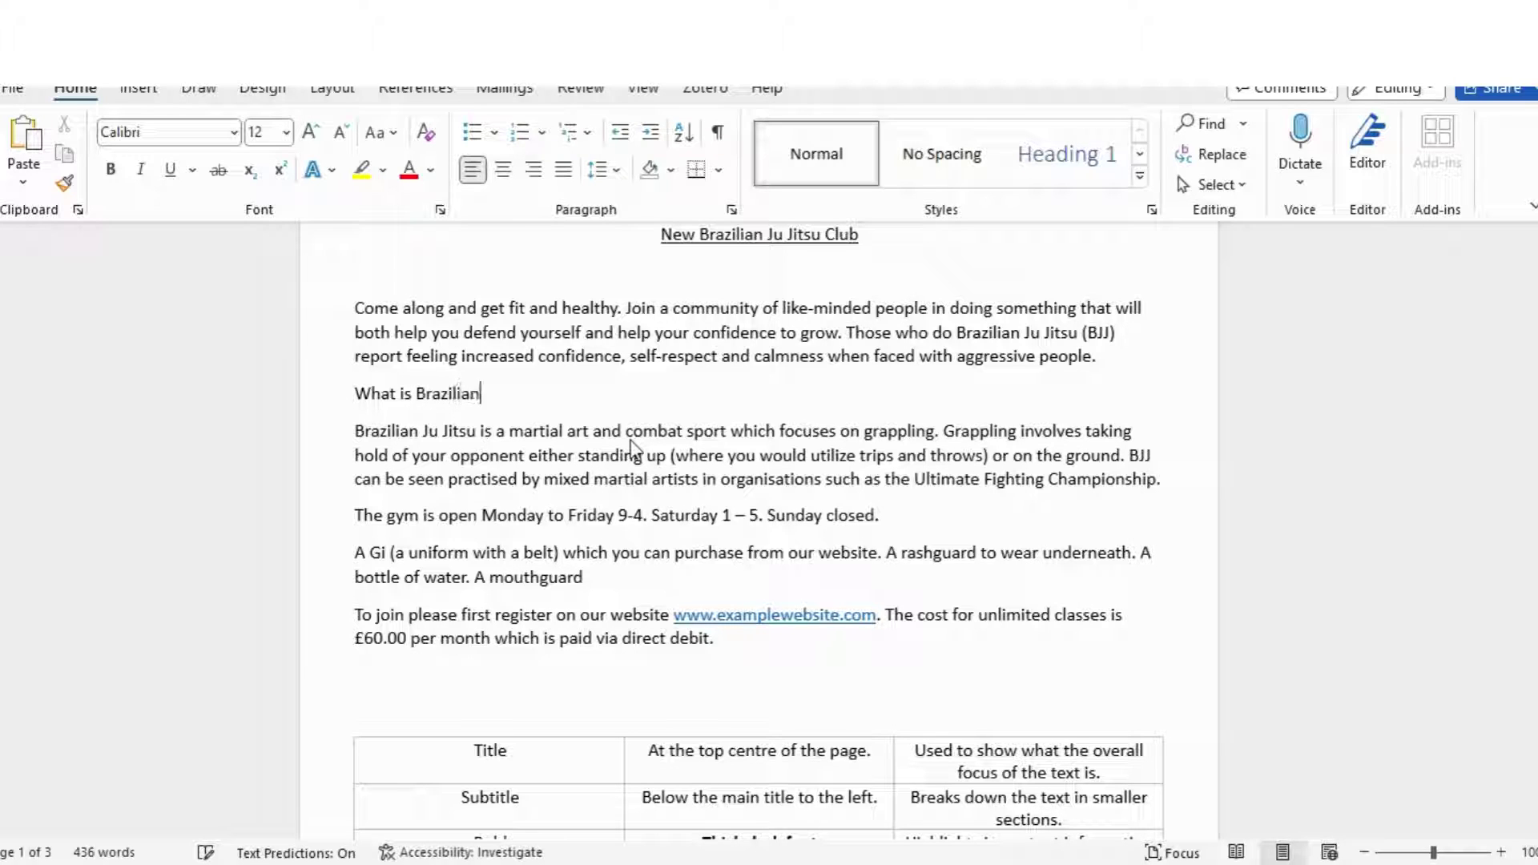
type("Jitsu?")
triple_click(511, 394)
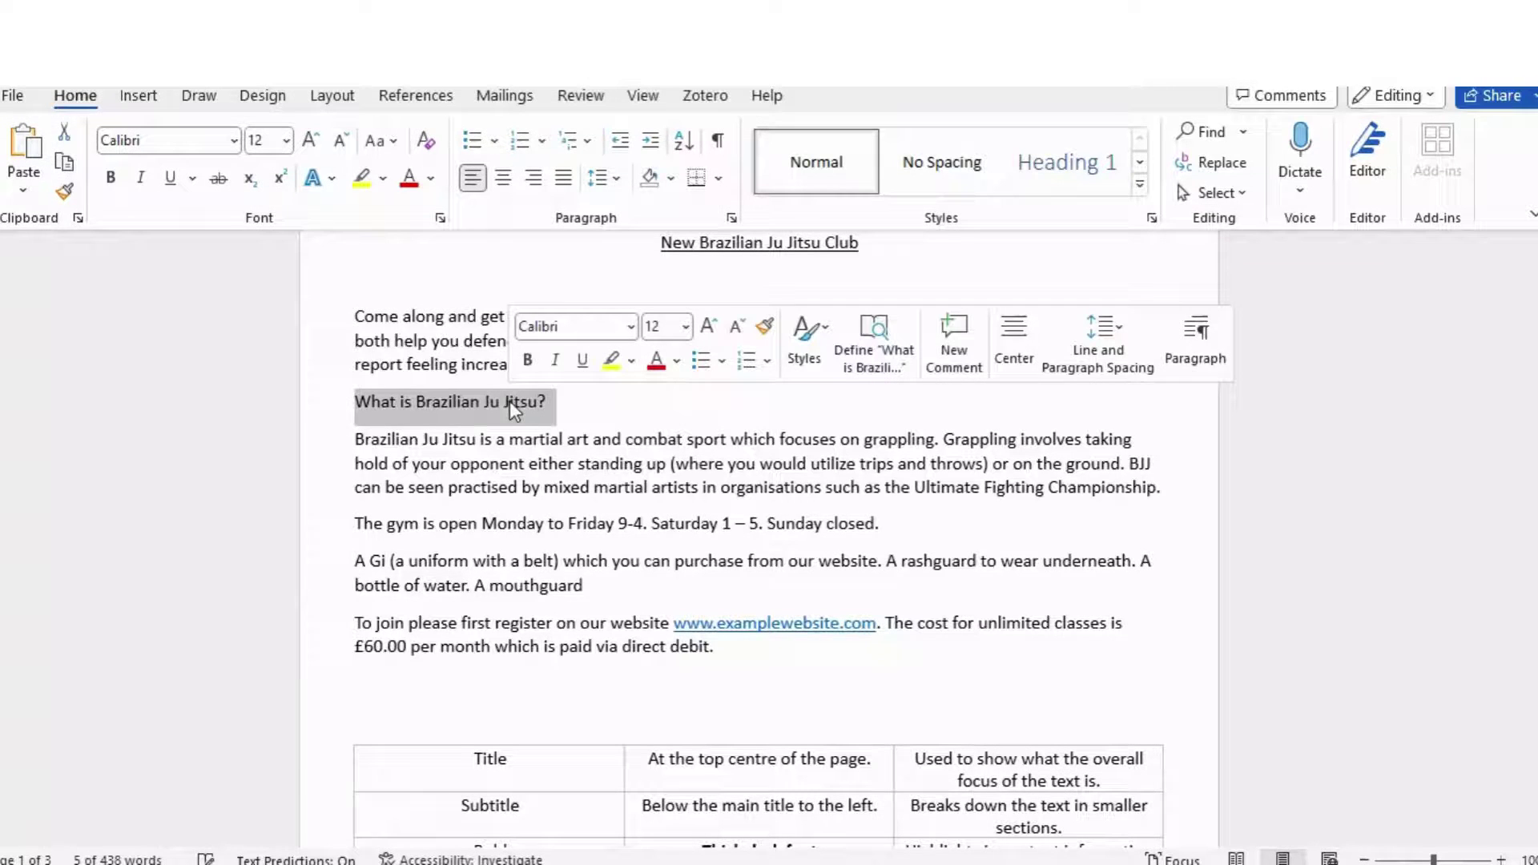
left_click(582, 353)
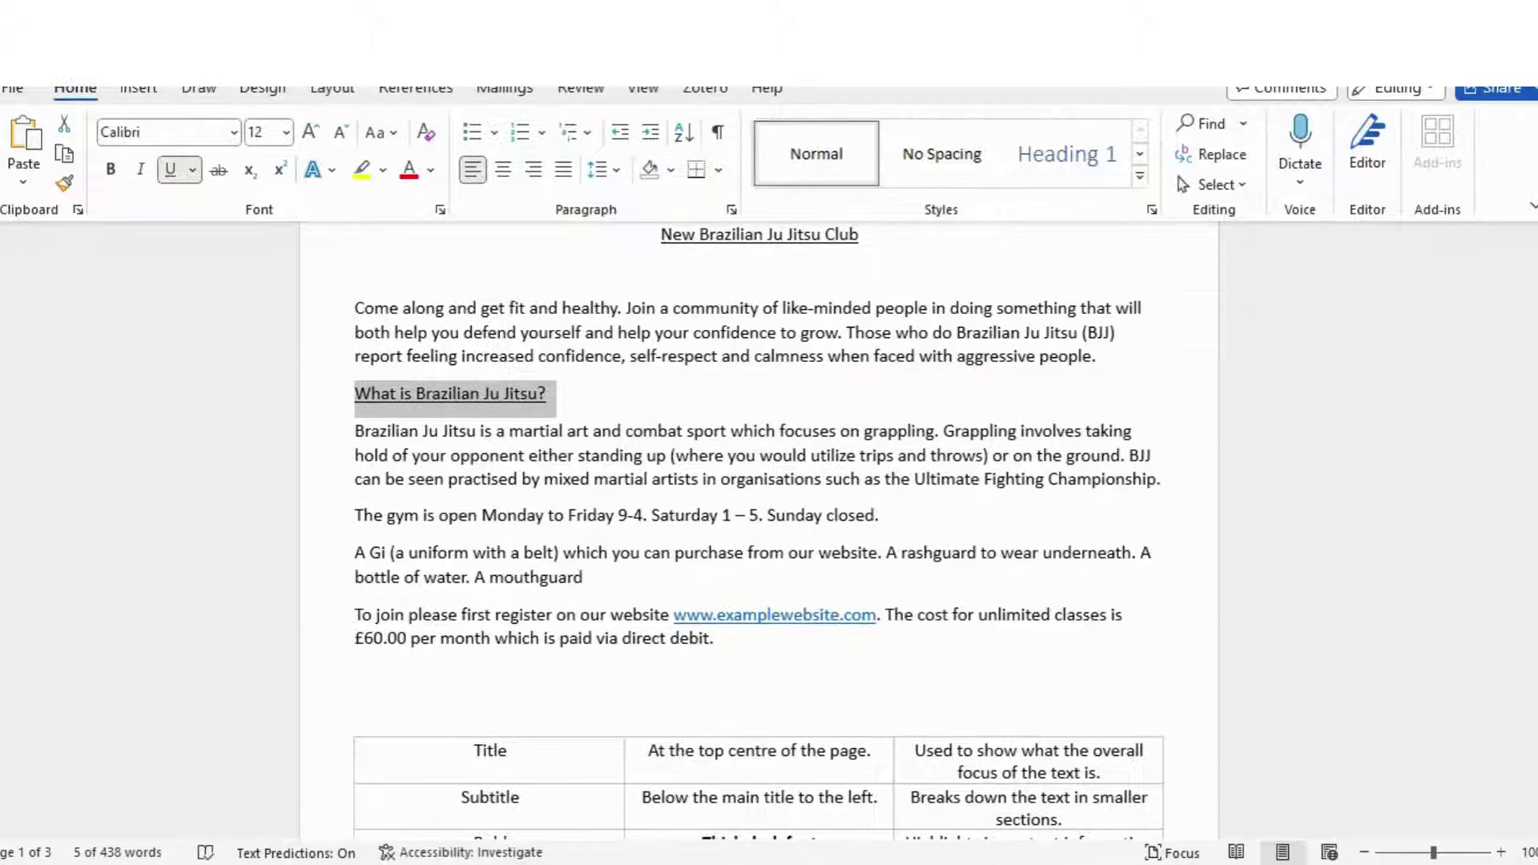
left_click(902, 506)
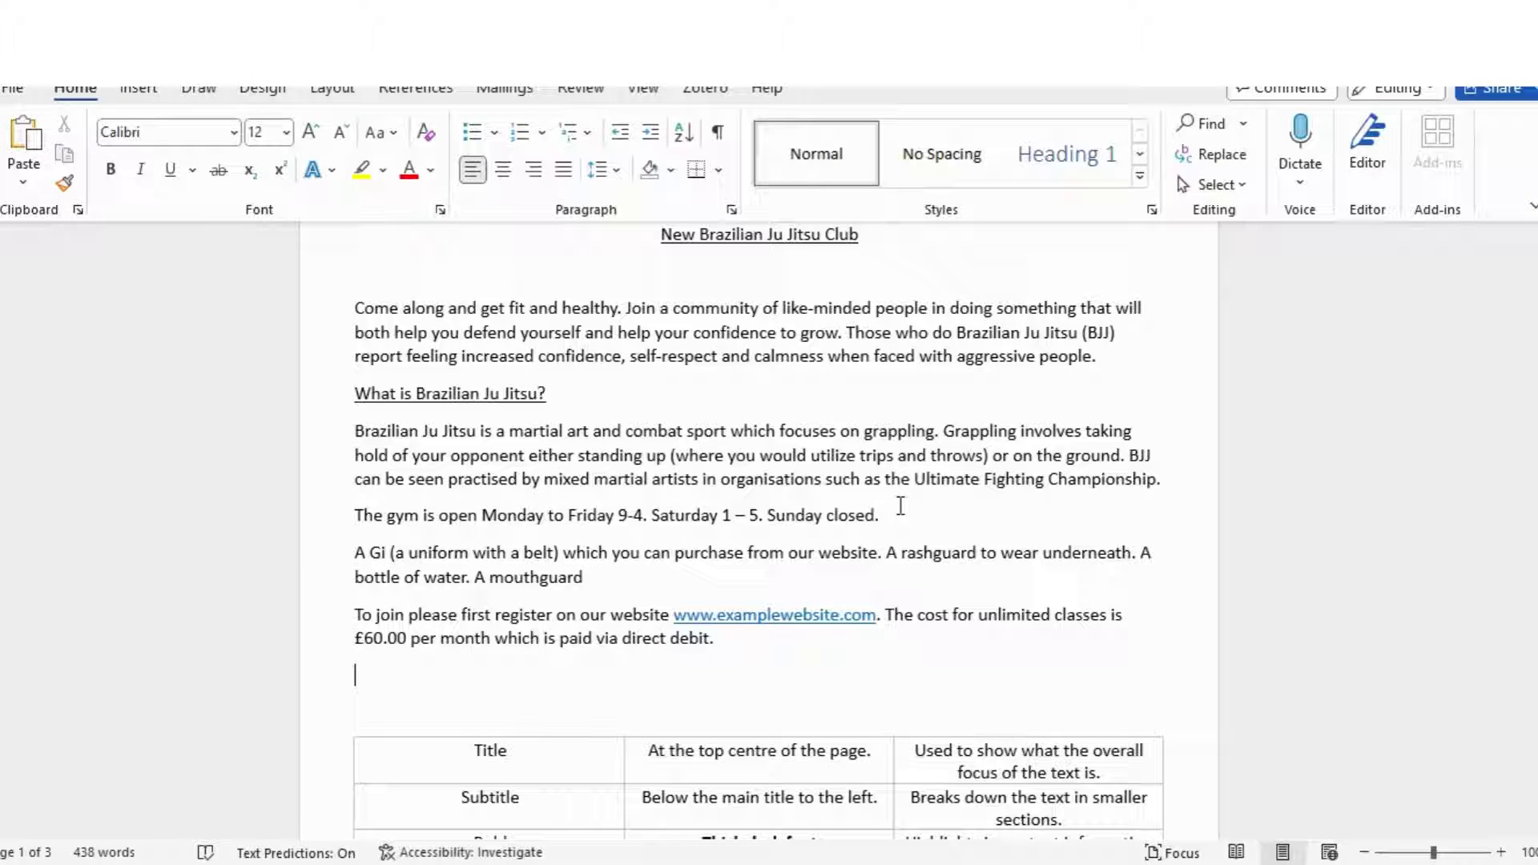
key("Down")
key("Down")
key("Down")
key("Down")
key("Down")
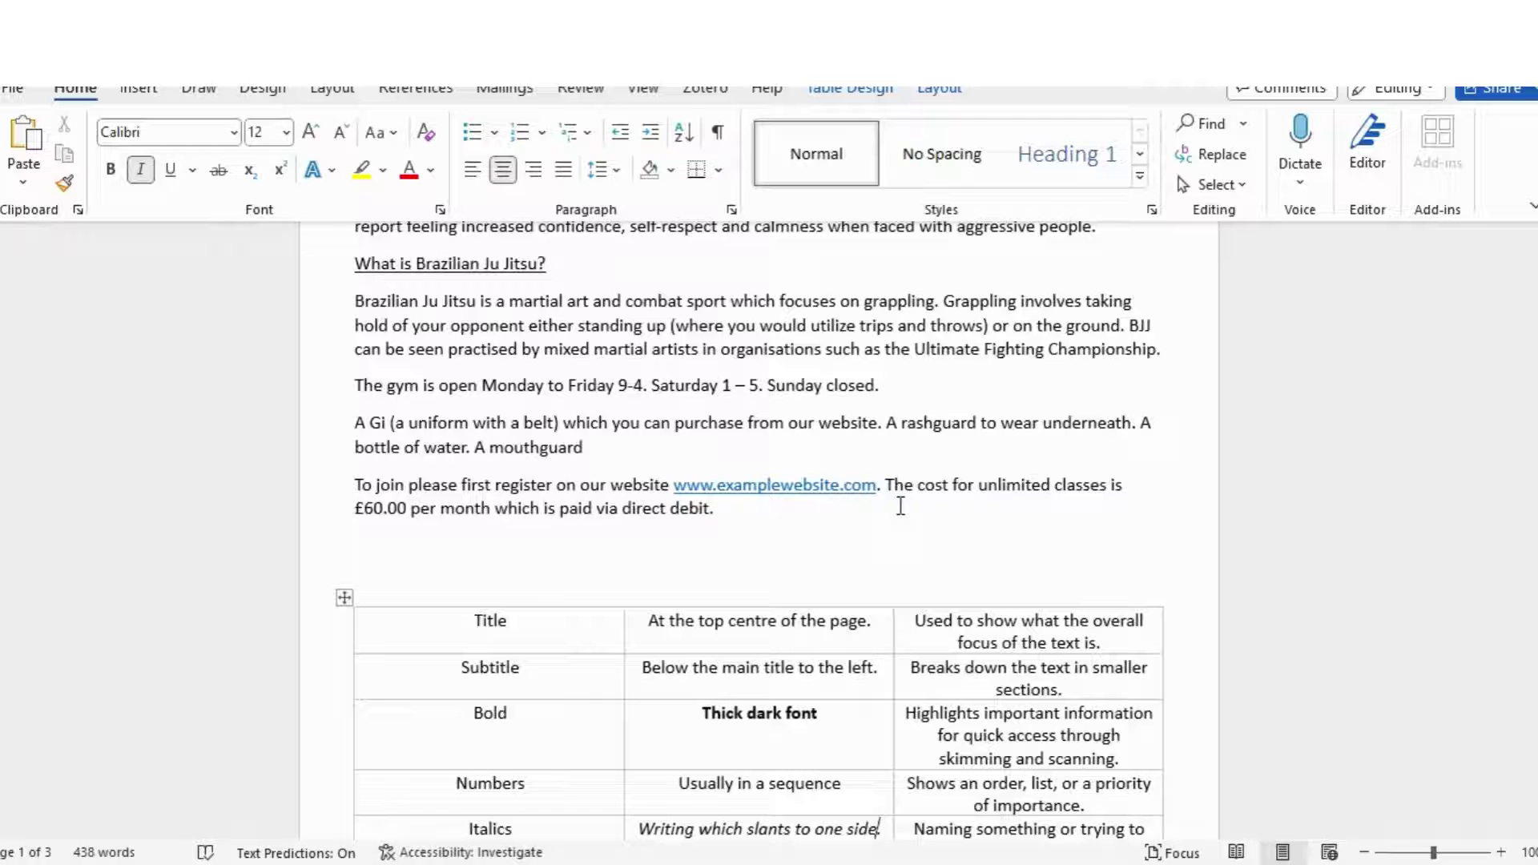
key("Down")
key("Up")
key("Up")
key("Up")
key("Up")
key("Up")
key("Up")
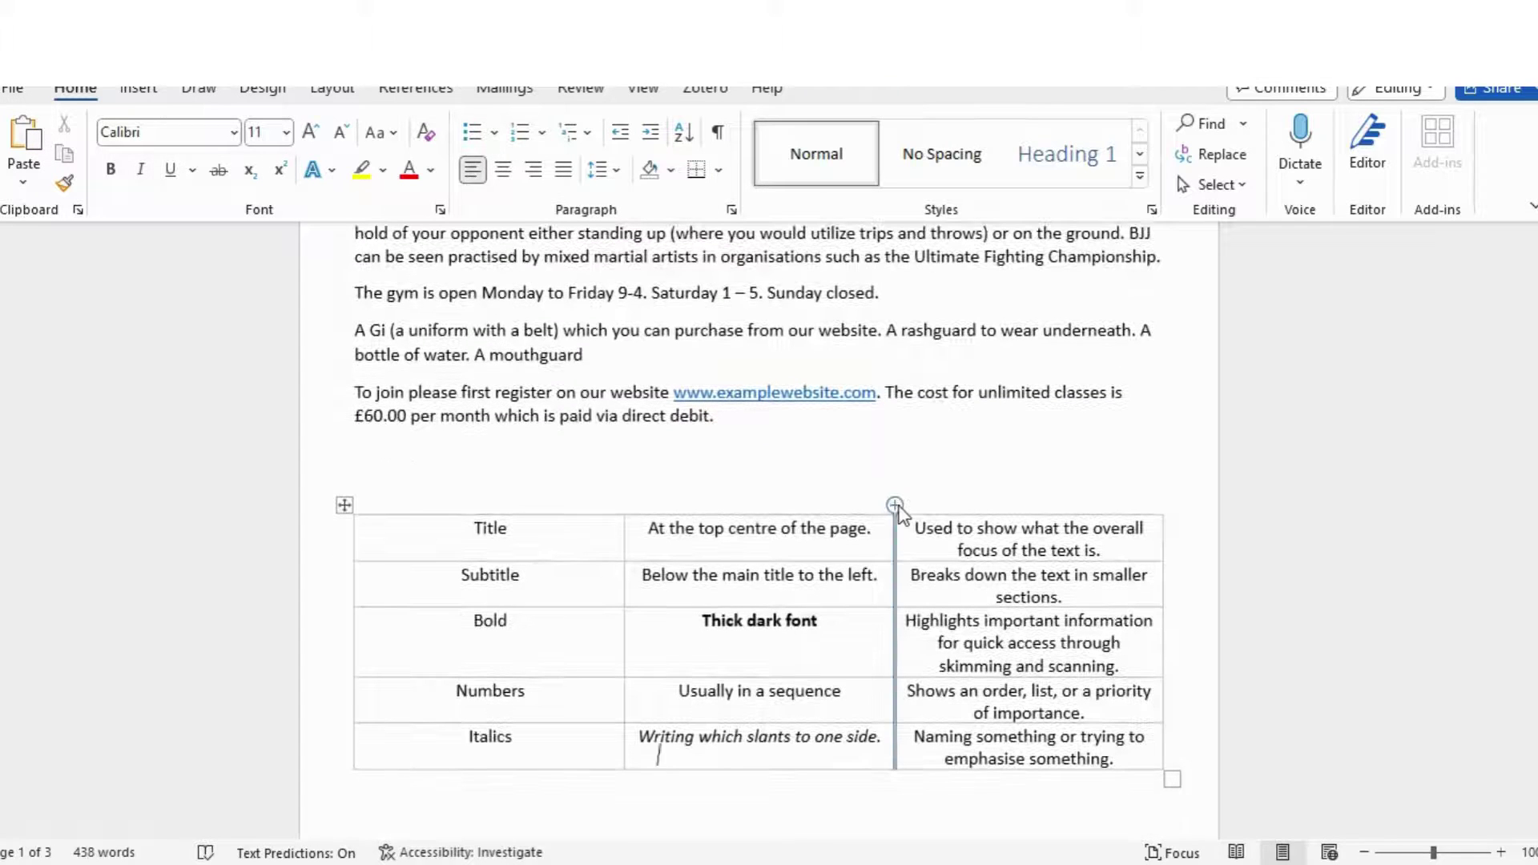
key("Up")
key("Up")
key("Up")
key("Up")
key("Up")
key("Up")
key("Up")
key("Up")
key("Up")
key("Up")
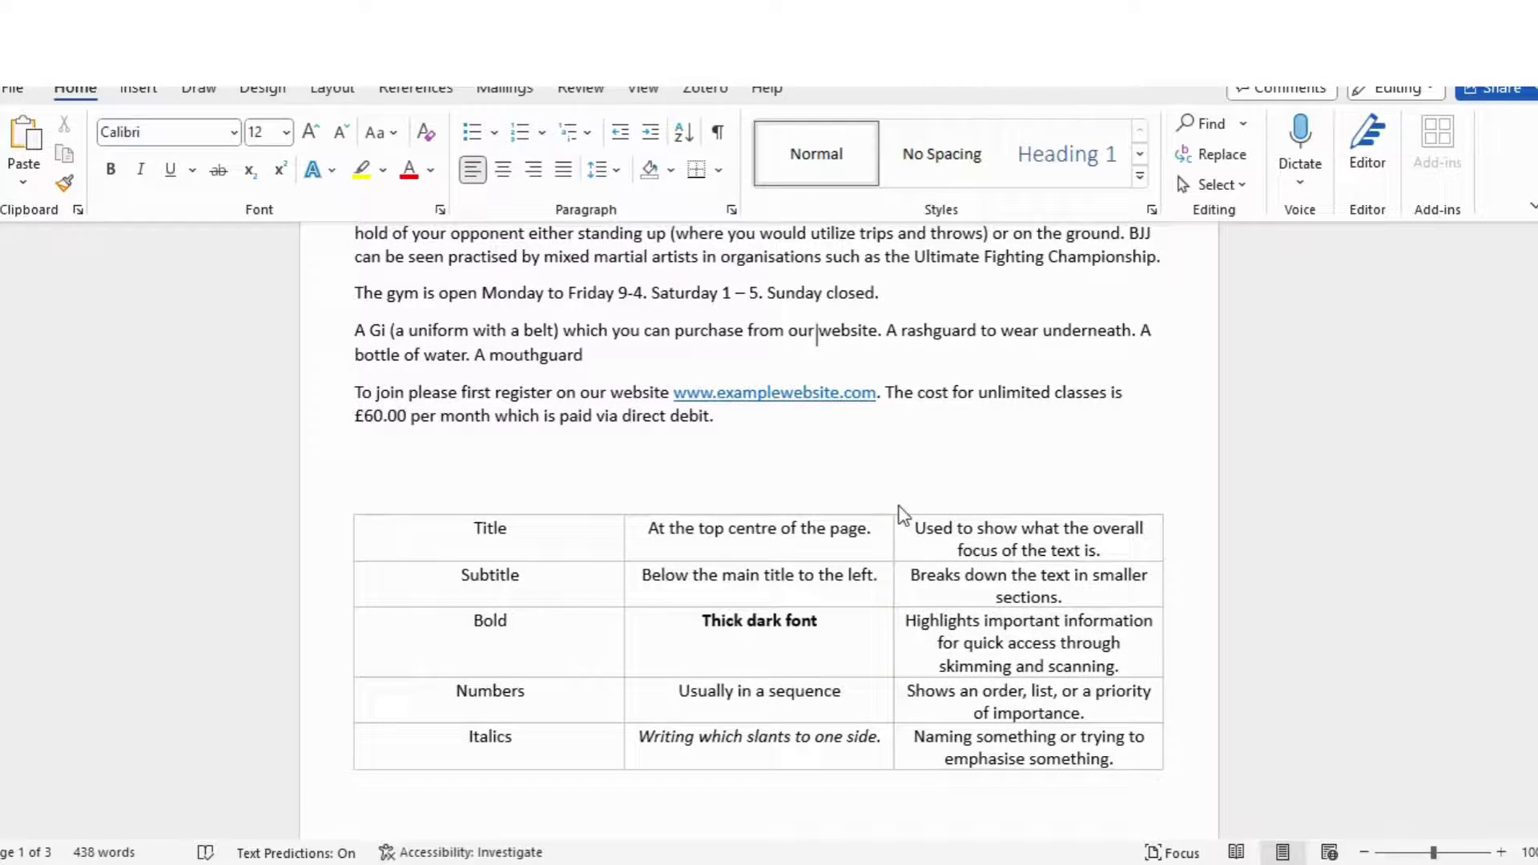
key("Up")
key("Up")
key("Up")
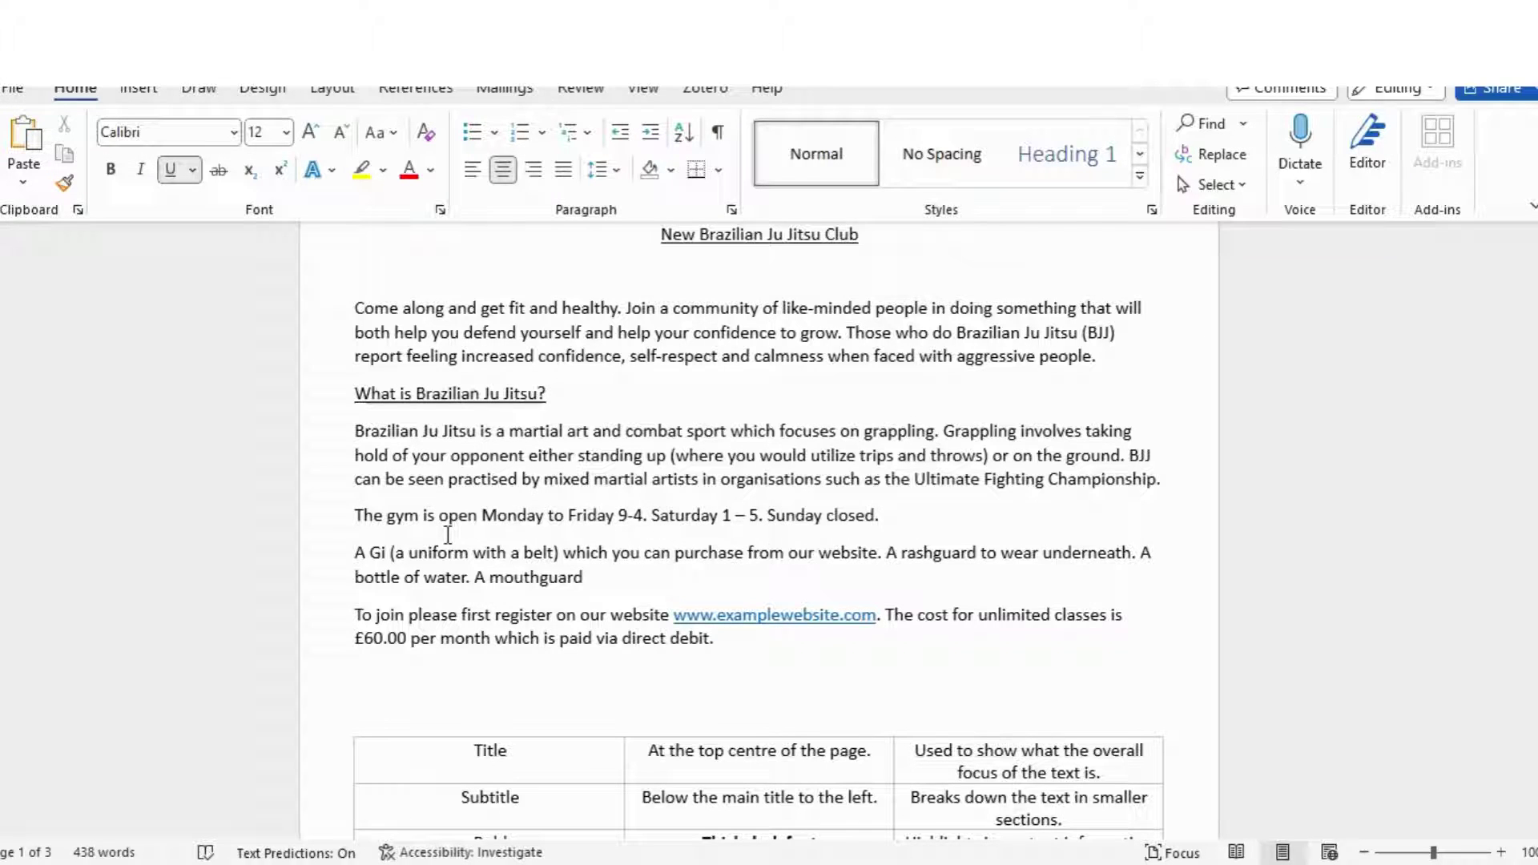
Step: Add a bold, underlined 'Opening time' subheading above the gym-hours line
left_click(353, 510)
key("Return")
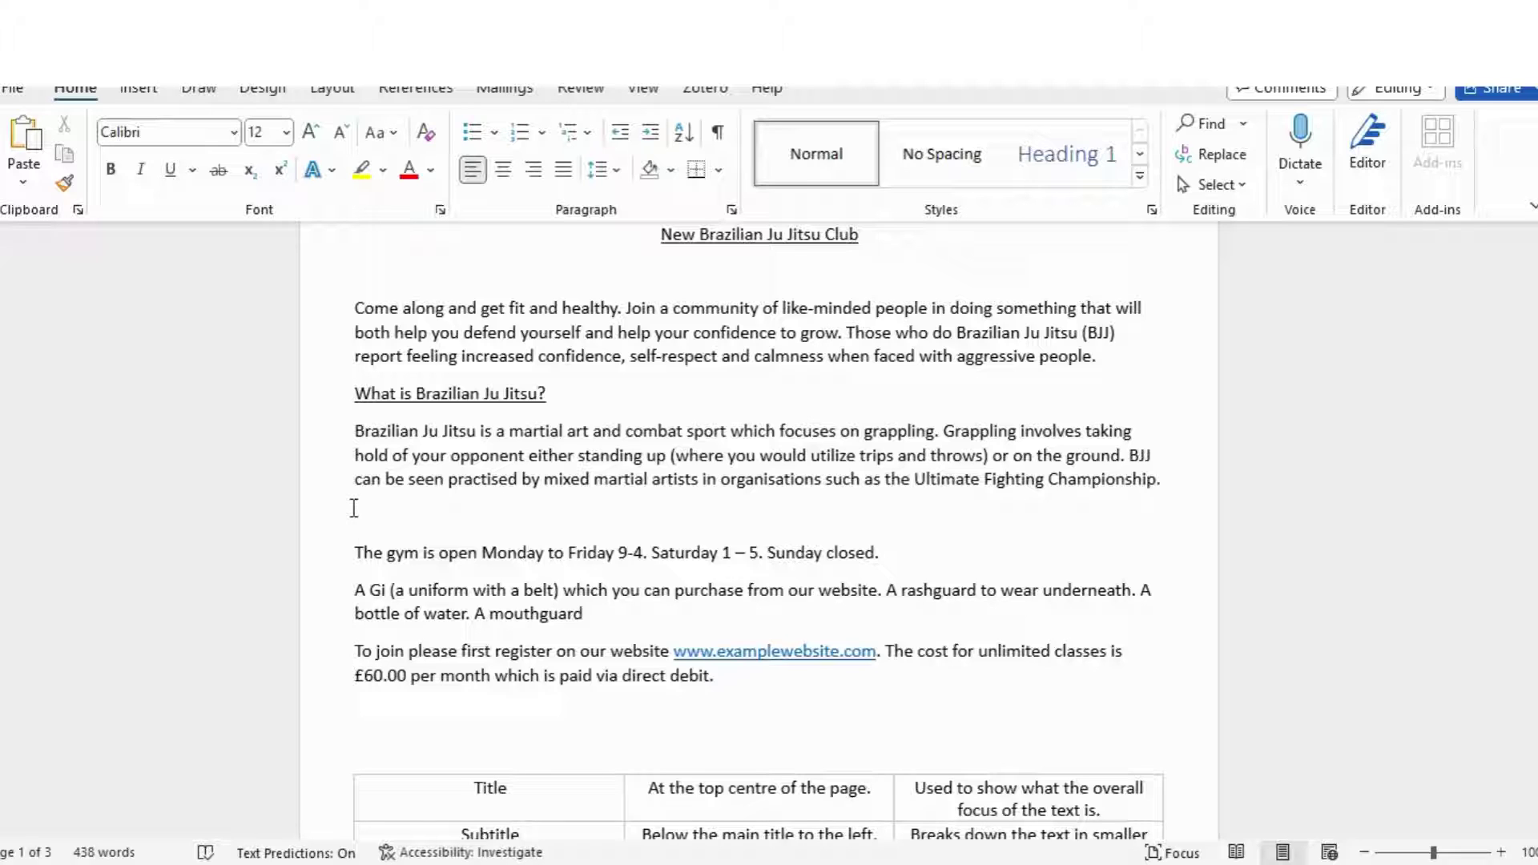
left_click(353, 510)
type("Opein")
type("ng time")
triple_click(436, 517)
left_click(448, 483)
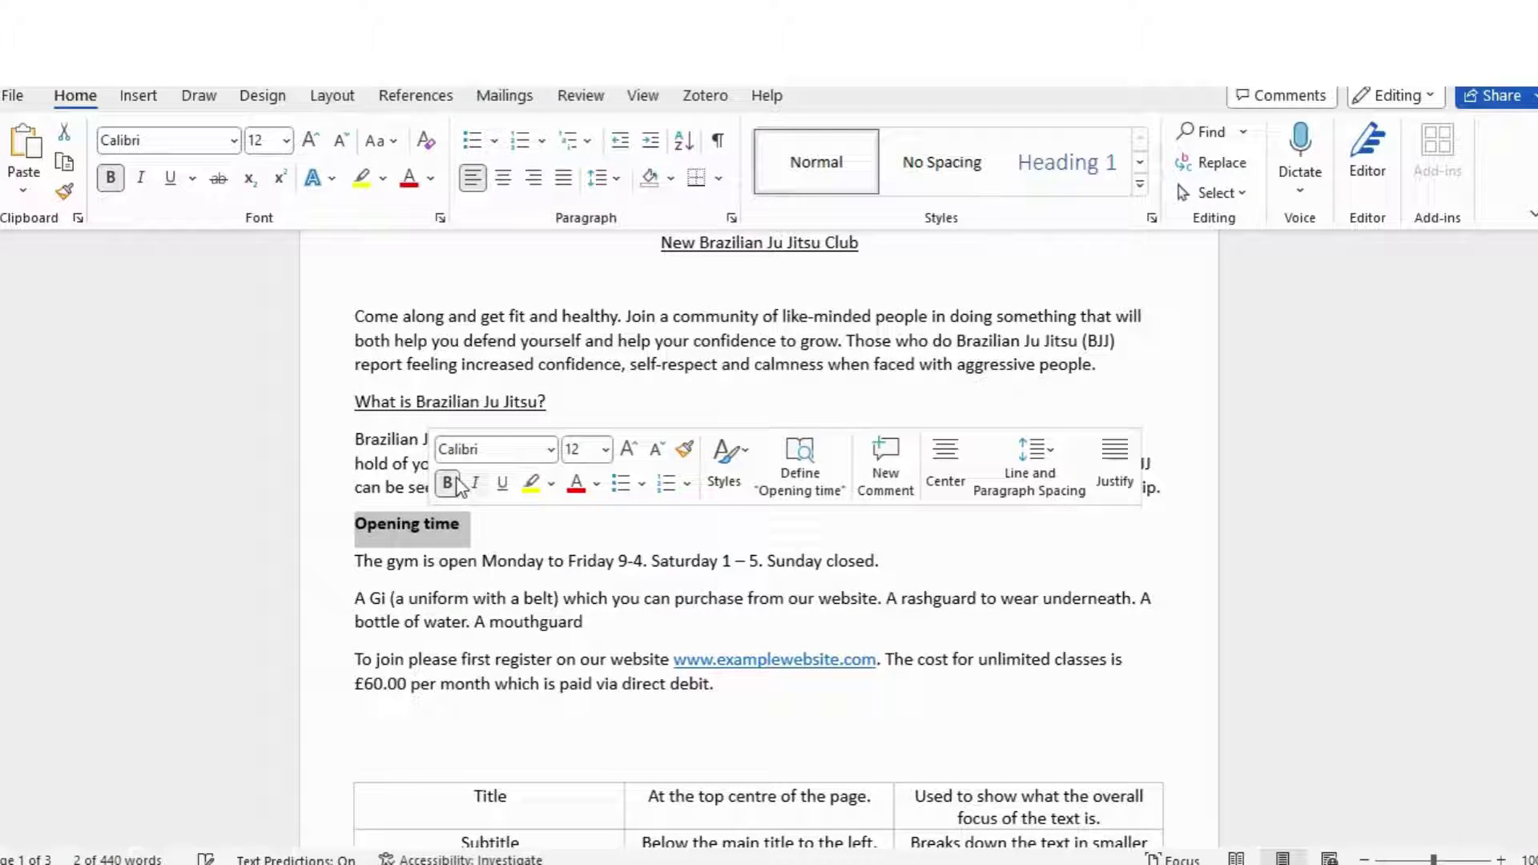
left_click(503, 483)
left_click(574, 557)
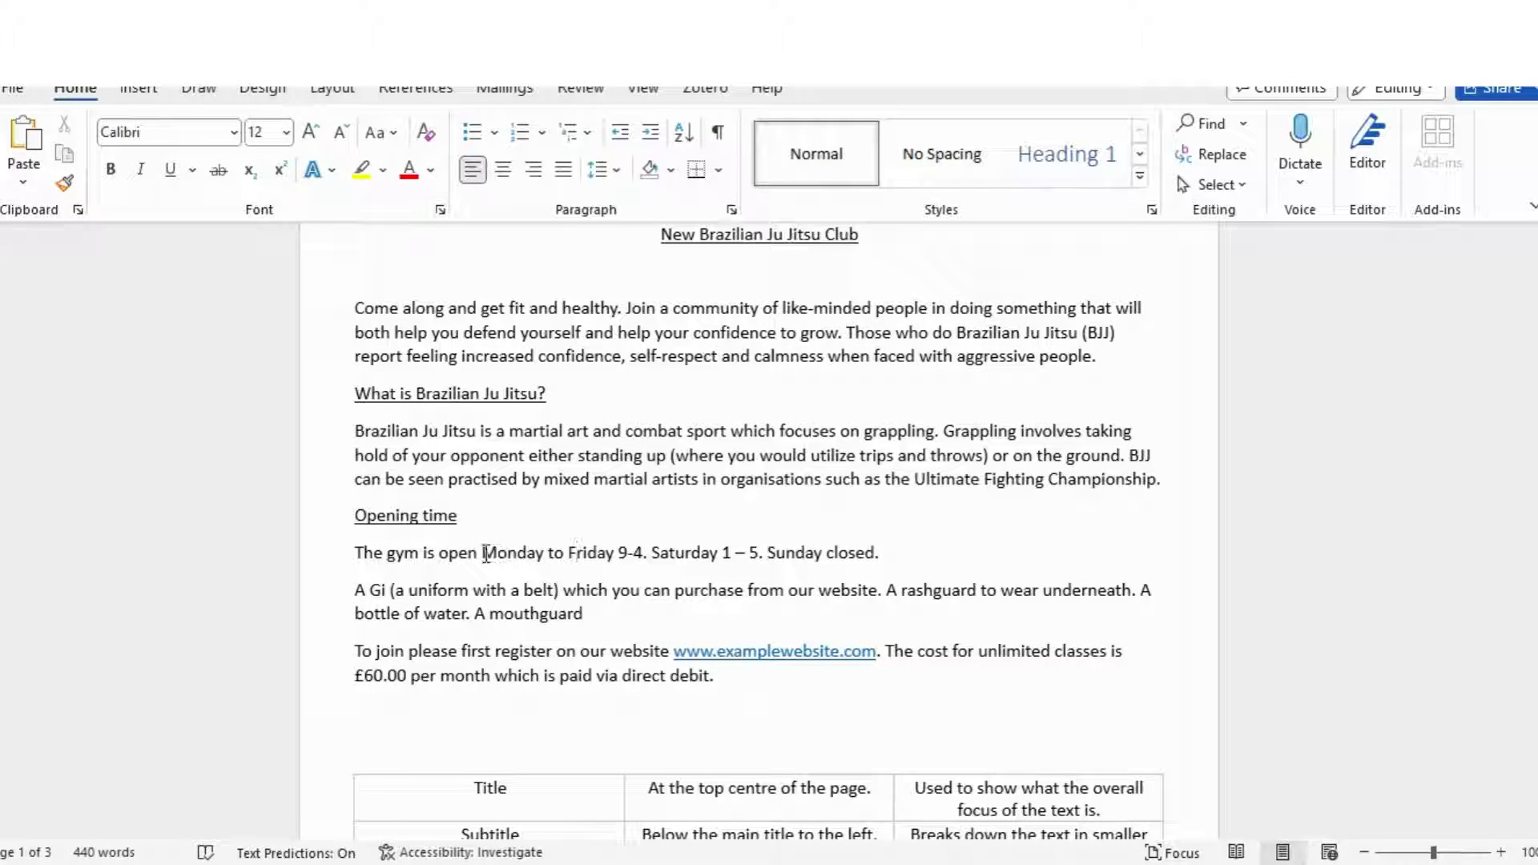
Step: Split the opening hours so the weekday, Saturday and Sunday hours each sit on their own line
left_click_drag(482, 555, 644, 559)
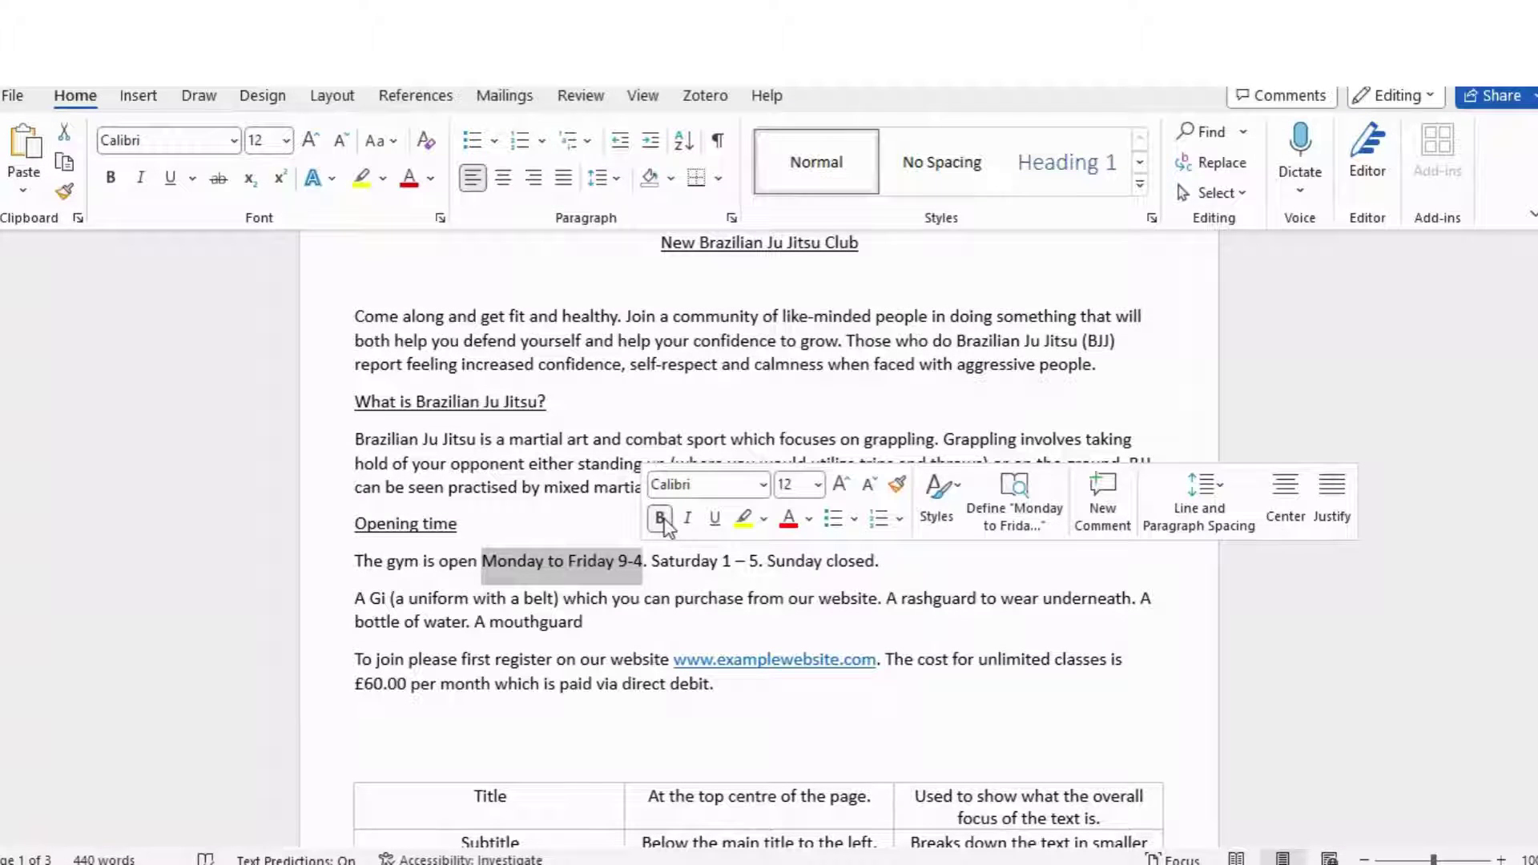
left_click(659, 518)
left_click(665, 560)
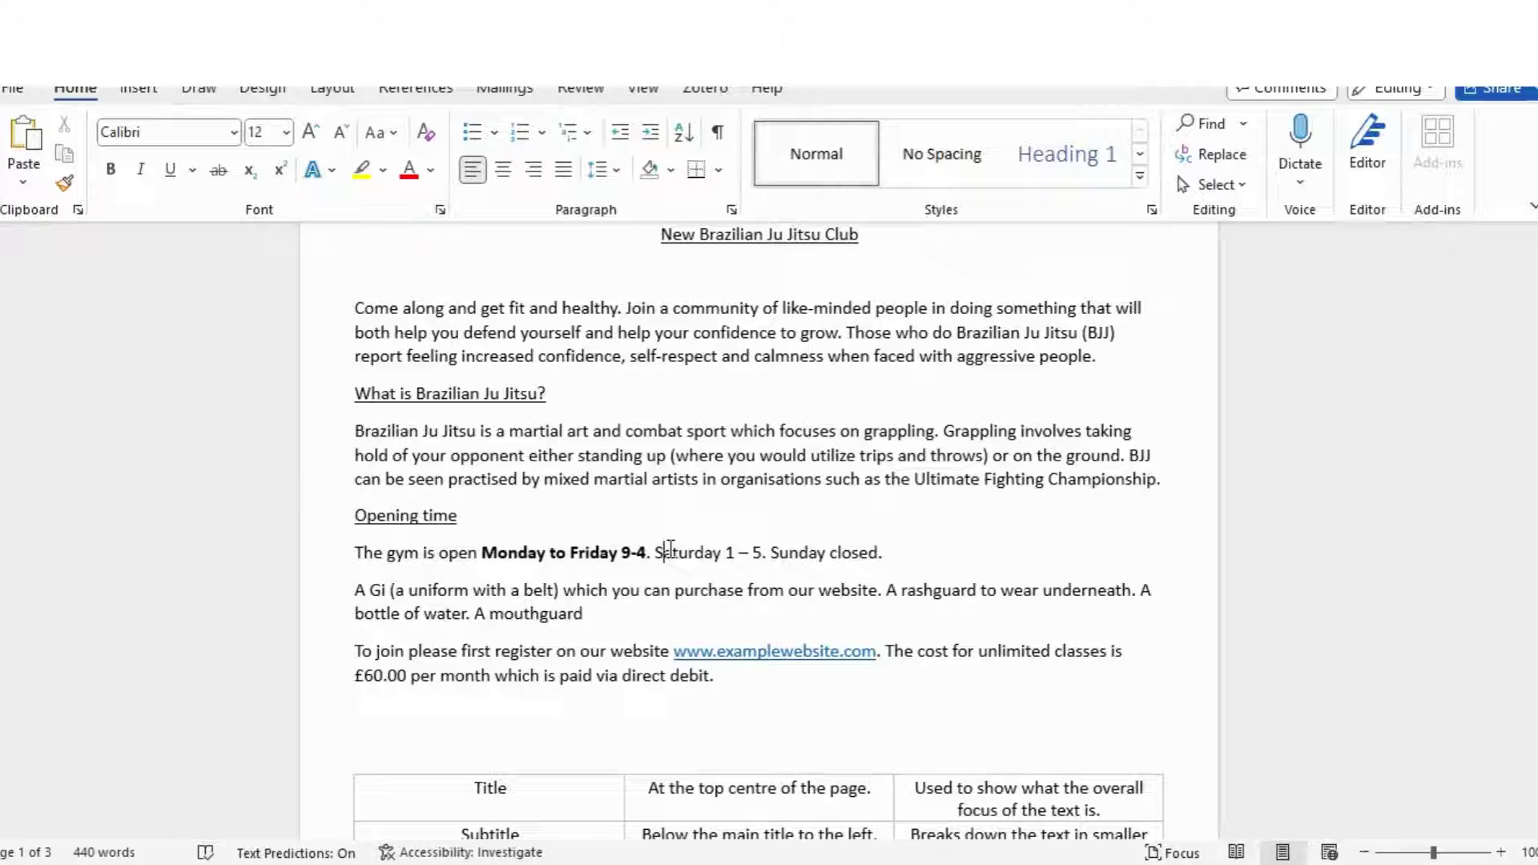
key("Return")
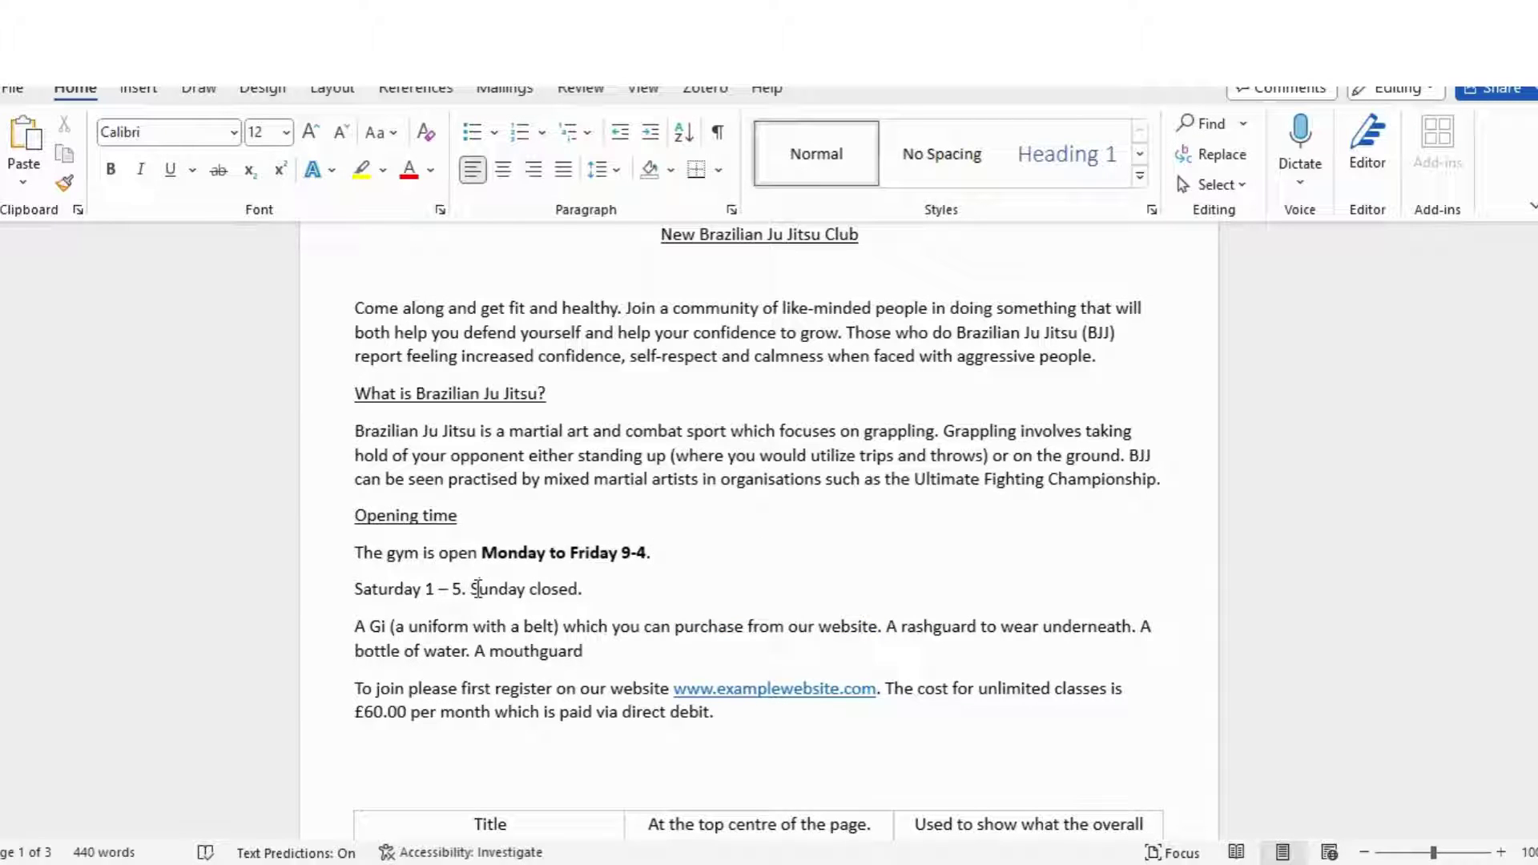
key("Return")
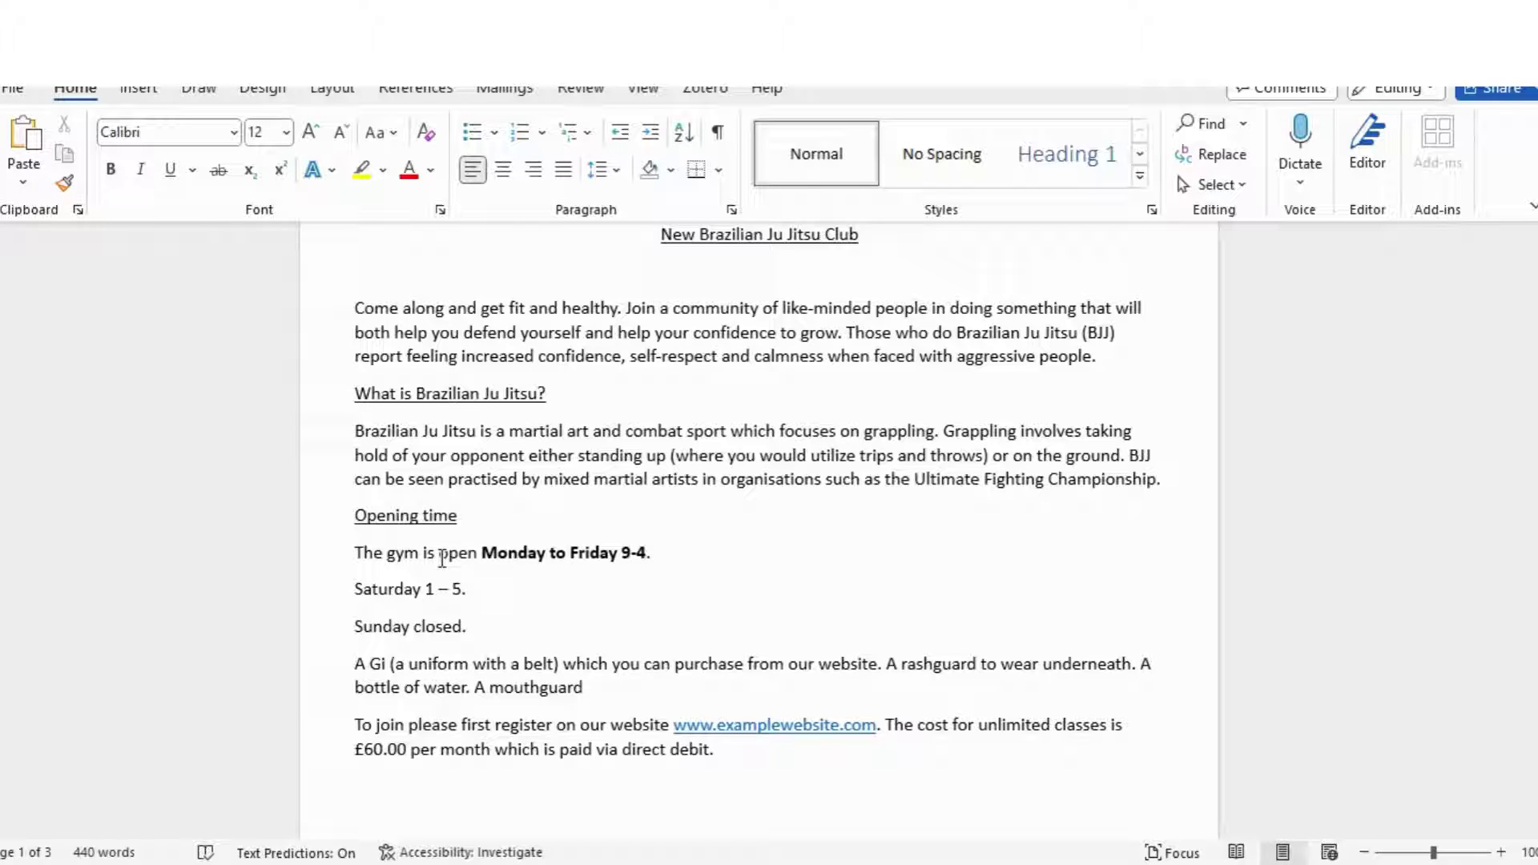
Step: Try bolding the whole 'Monday to Friday 9-4' text, then remove the bold again
left_click_drag(481, 555, 607, 560)
left_click(600, 553)
left_click_drag(481, 553, 654, 555)
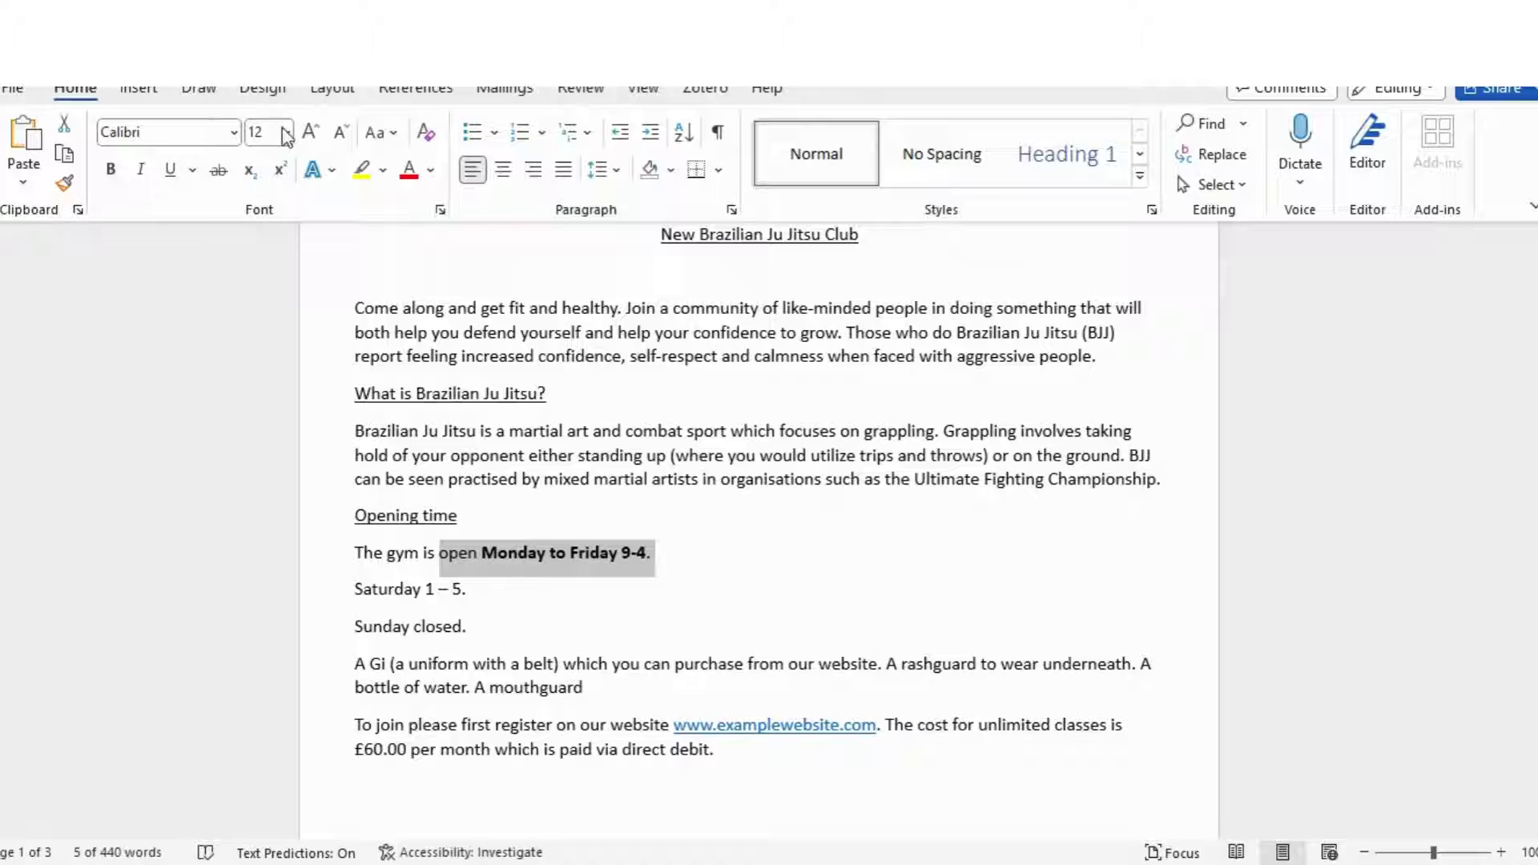
left_click(111, 170)
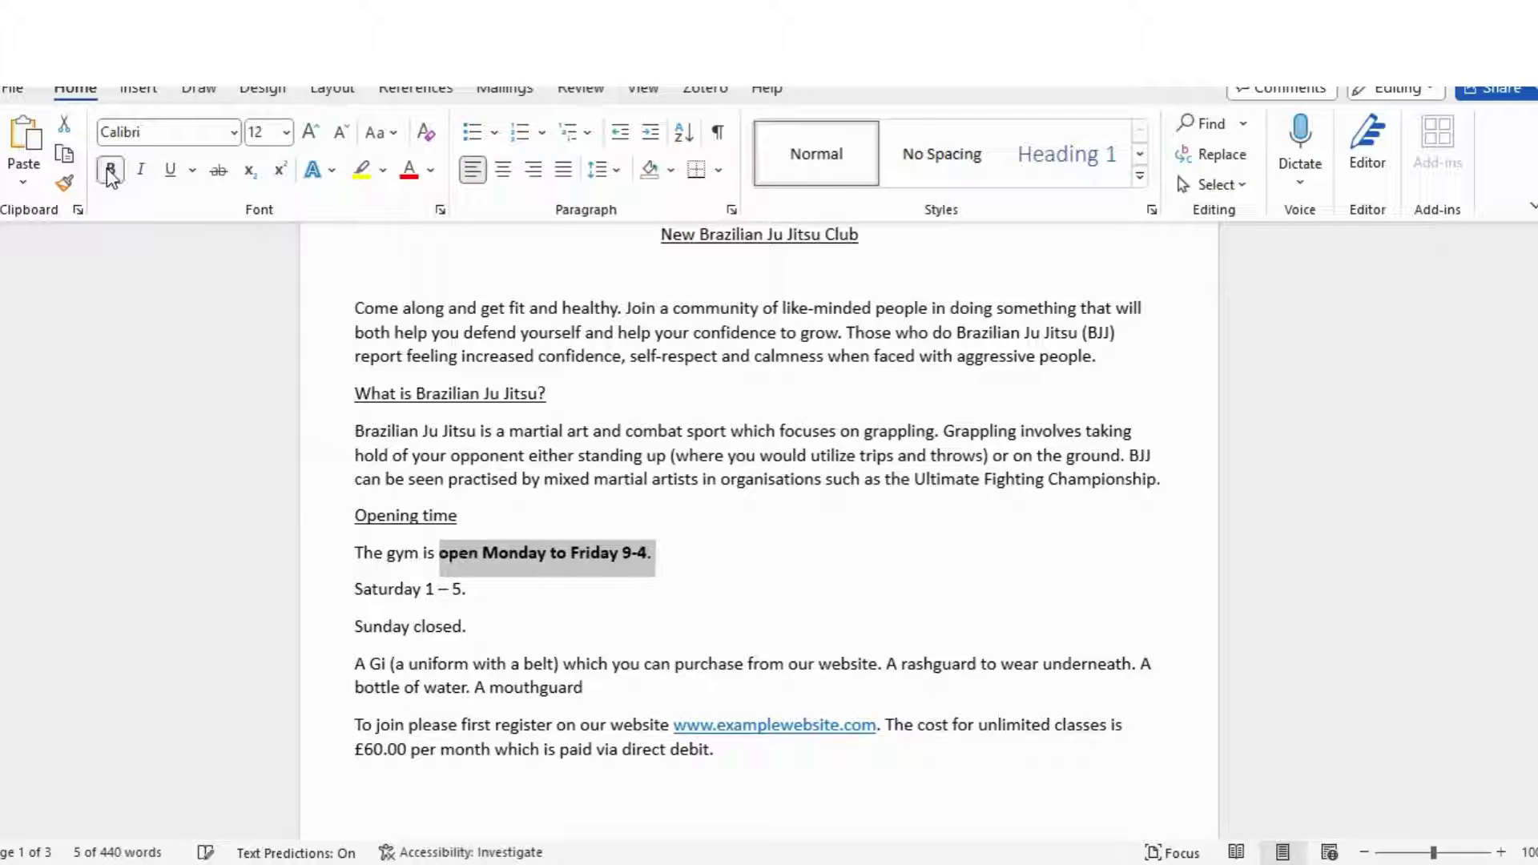
left_click(110, 170)
left_click(670, 577)
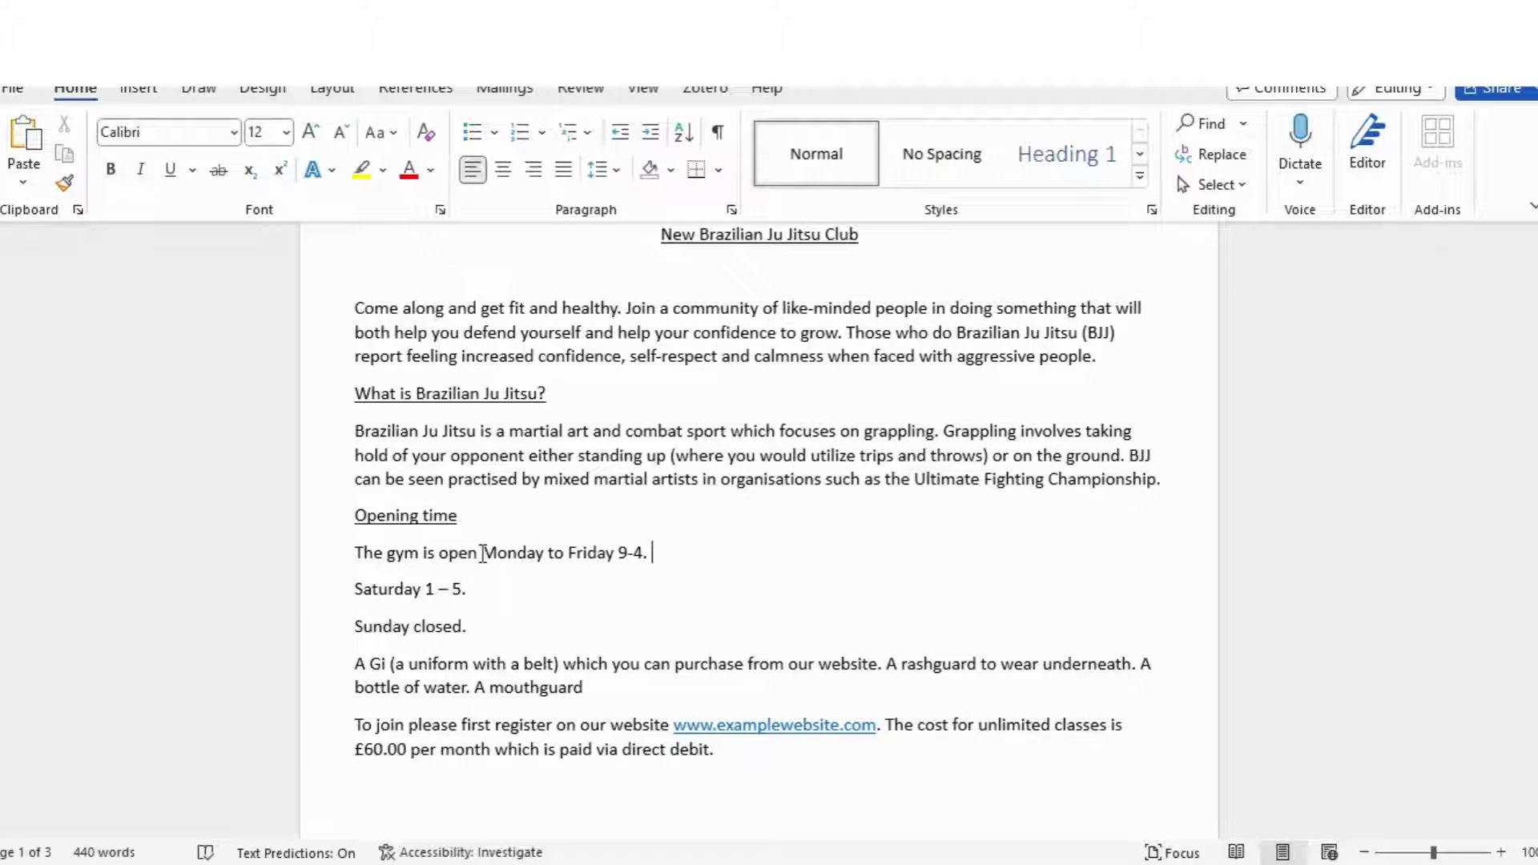
left_click_drag(483, 553, 648, 558)
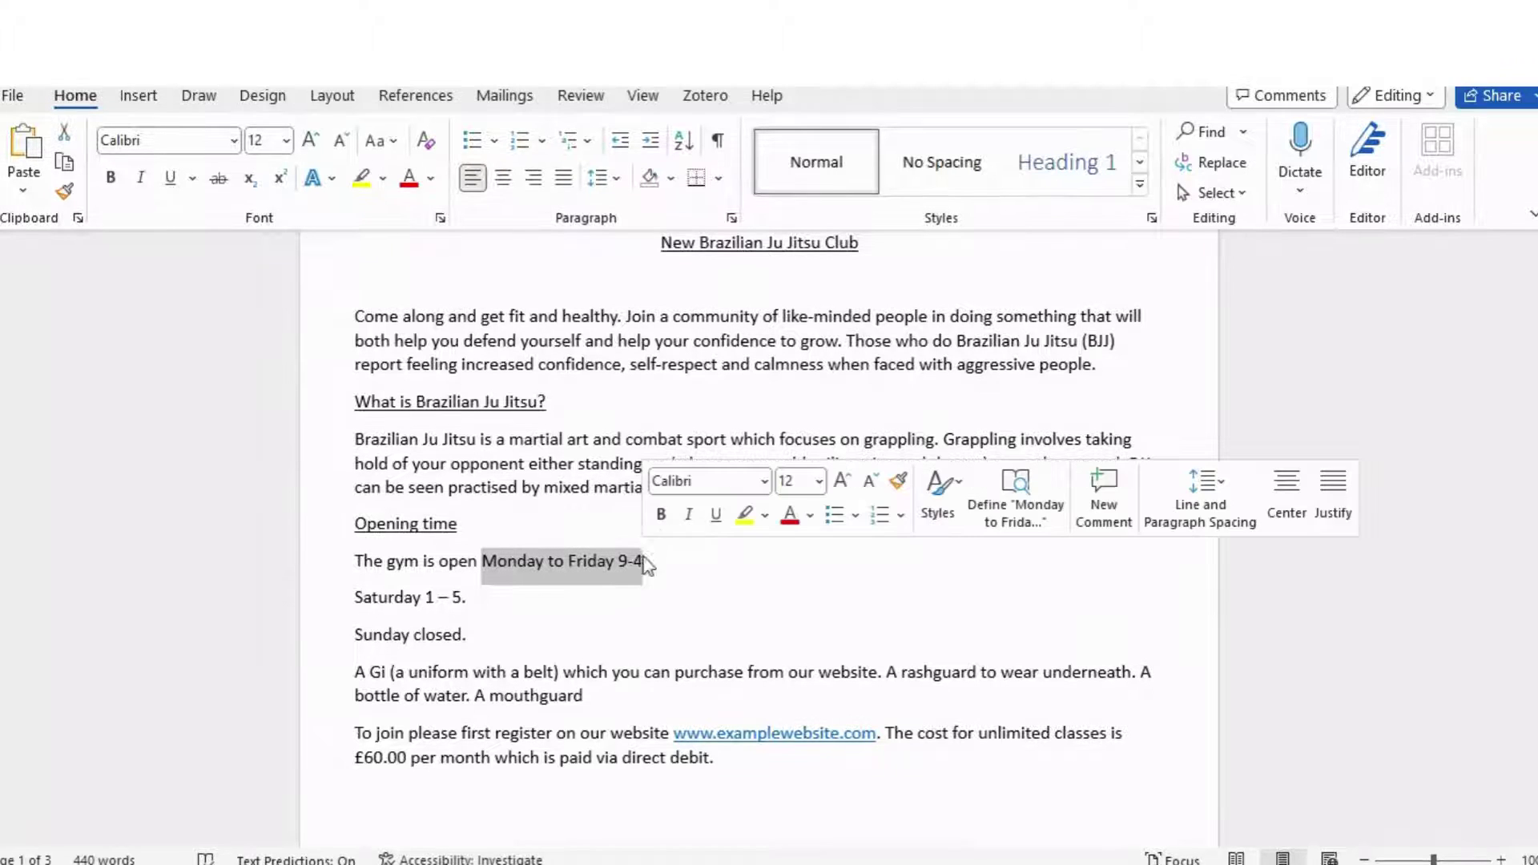
left_click(661, 513)
left_click(477, 597)
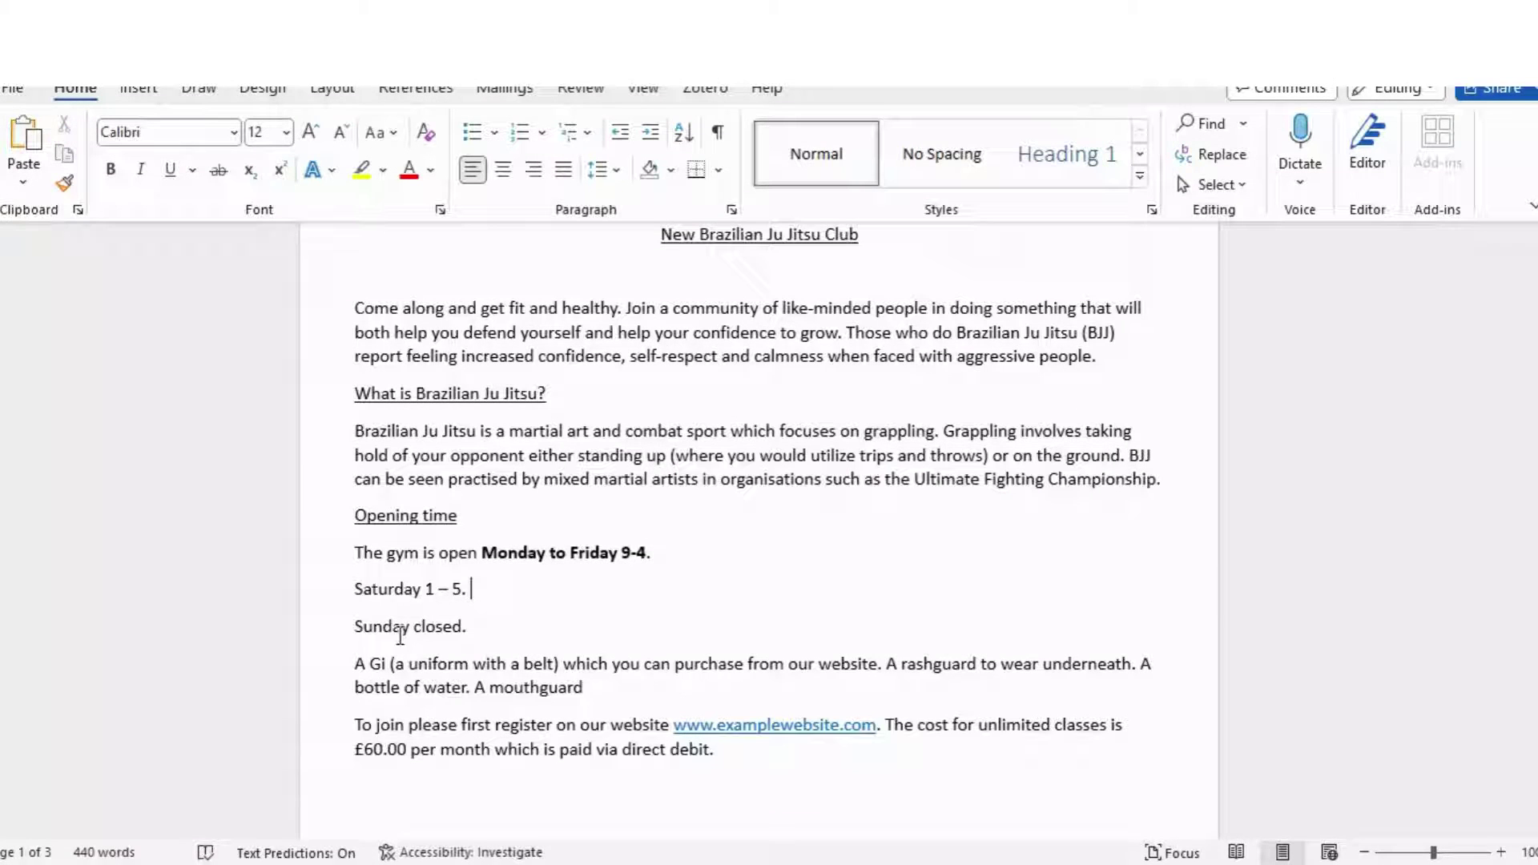
left_click(671, 557)
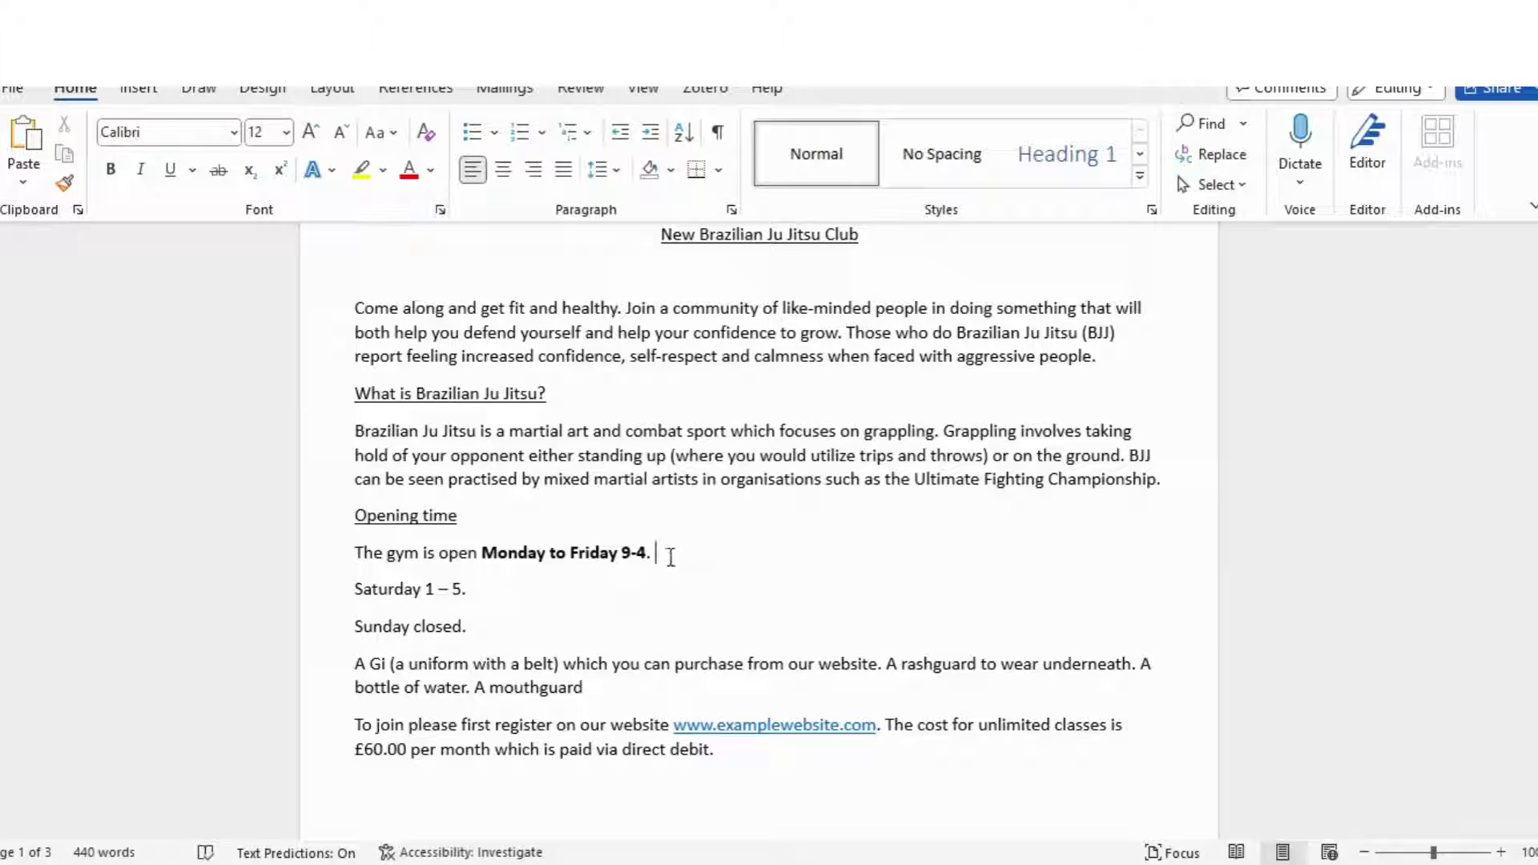
left_click_drag(671, 557, 483, 554)
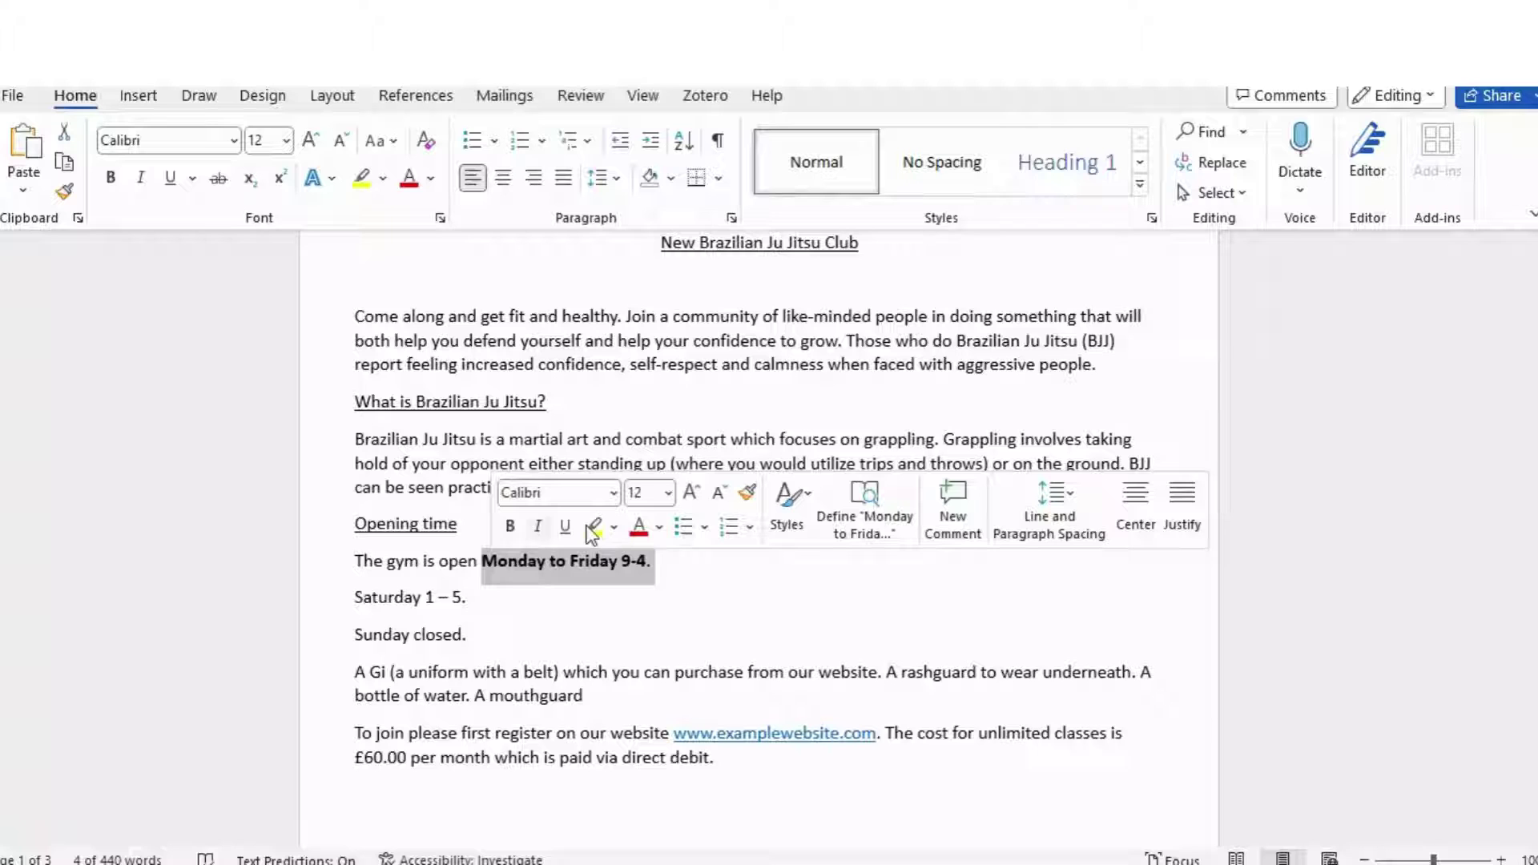
left_click(510, 525)
left_click(615, 561)
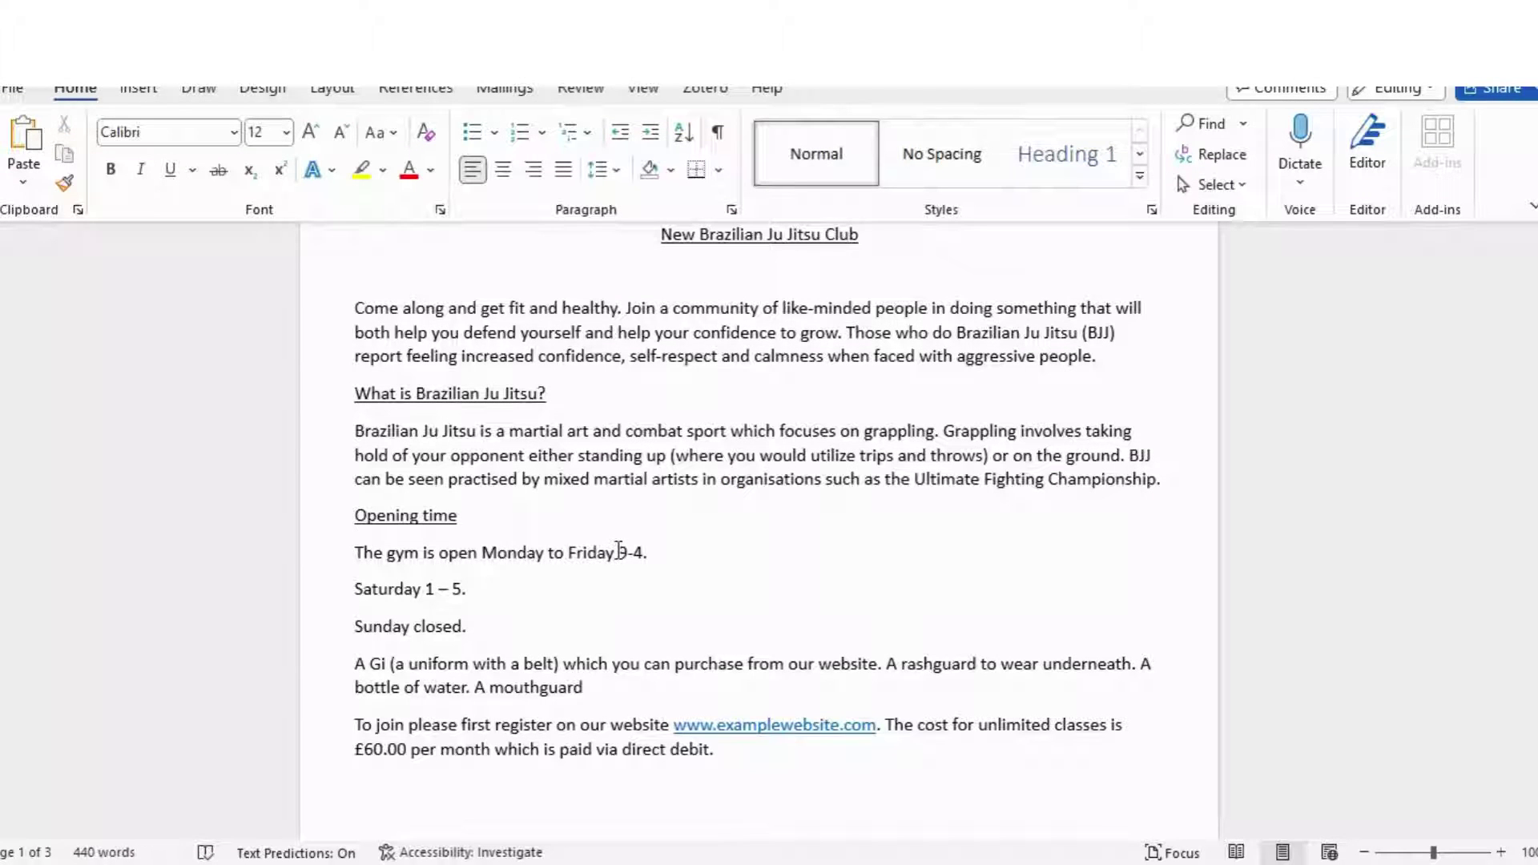
Step: Make only the hours 9-4, 1 – 5 and the word closed bold
left_click_drag(620, 551, 645, 556)
left_click(662, 516)
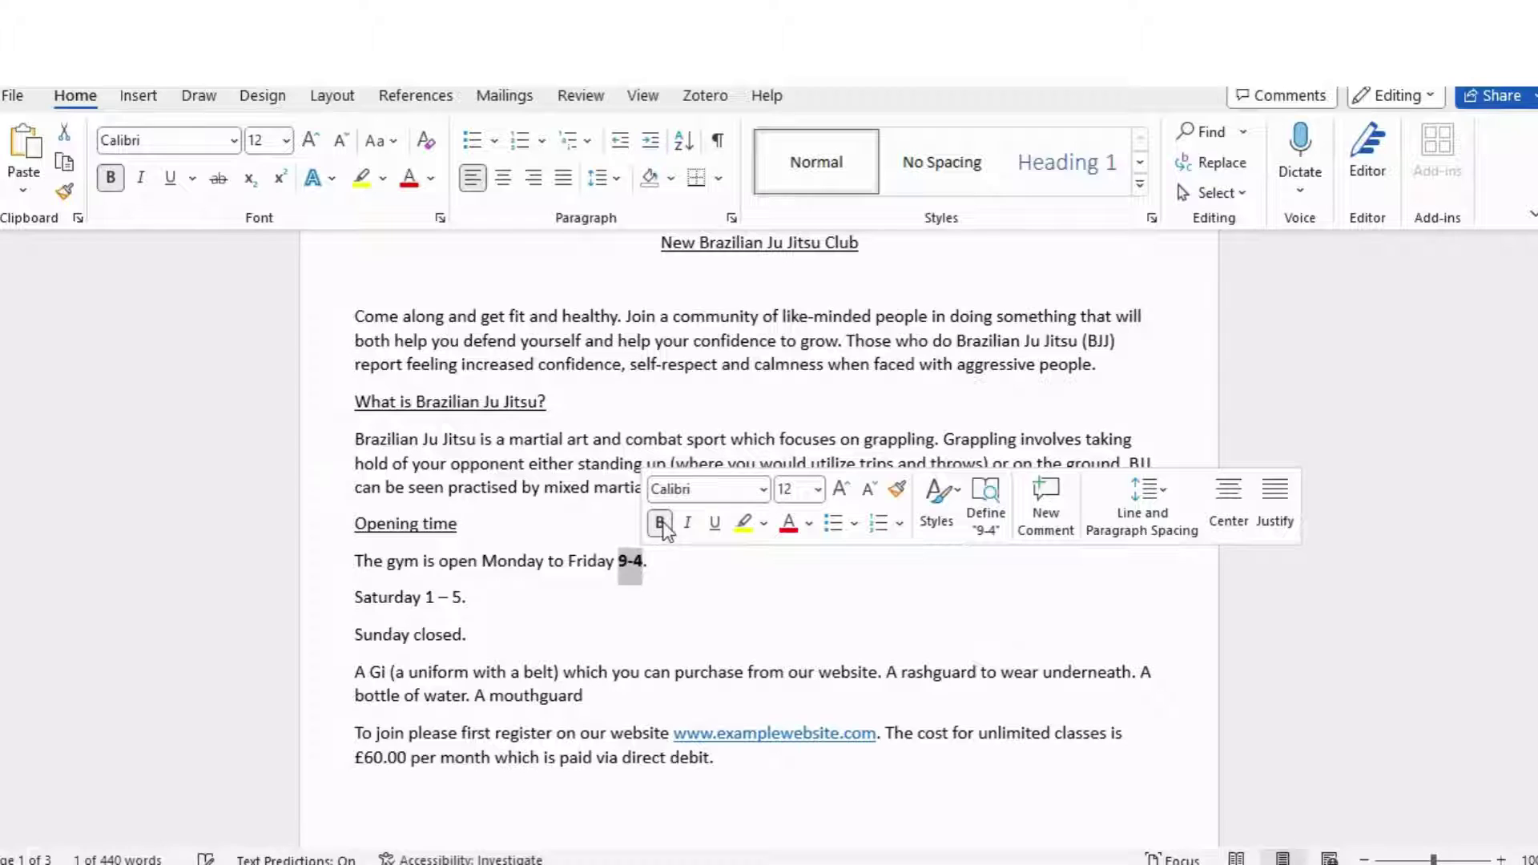
left_click(469, 597)
double_click(429, 597)
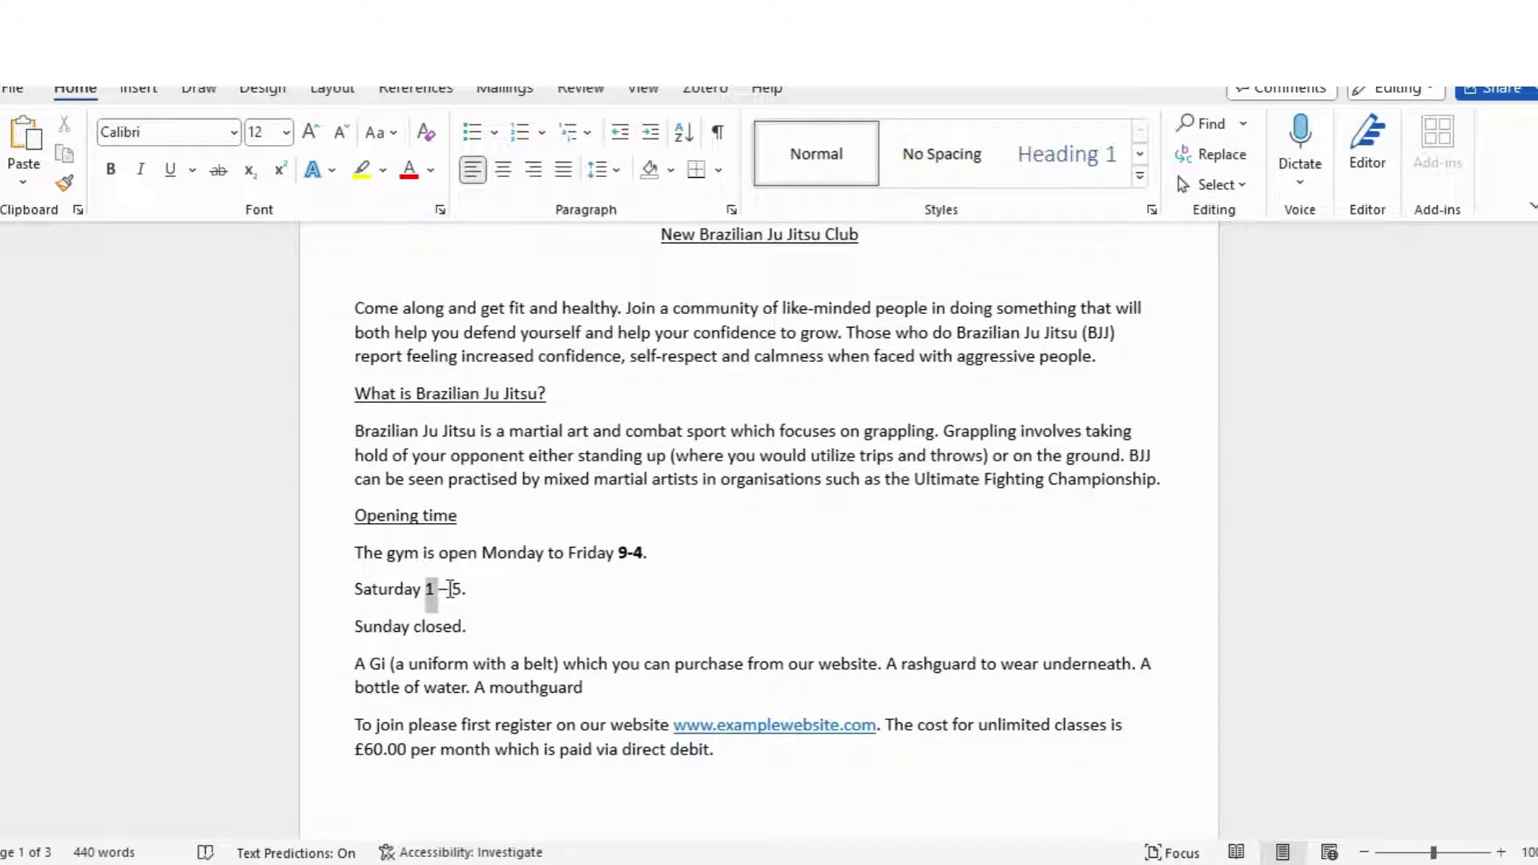
left_click_drag(451, 589, 463, 592)
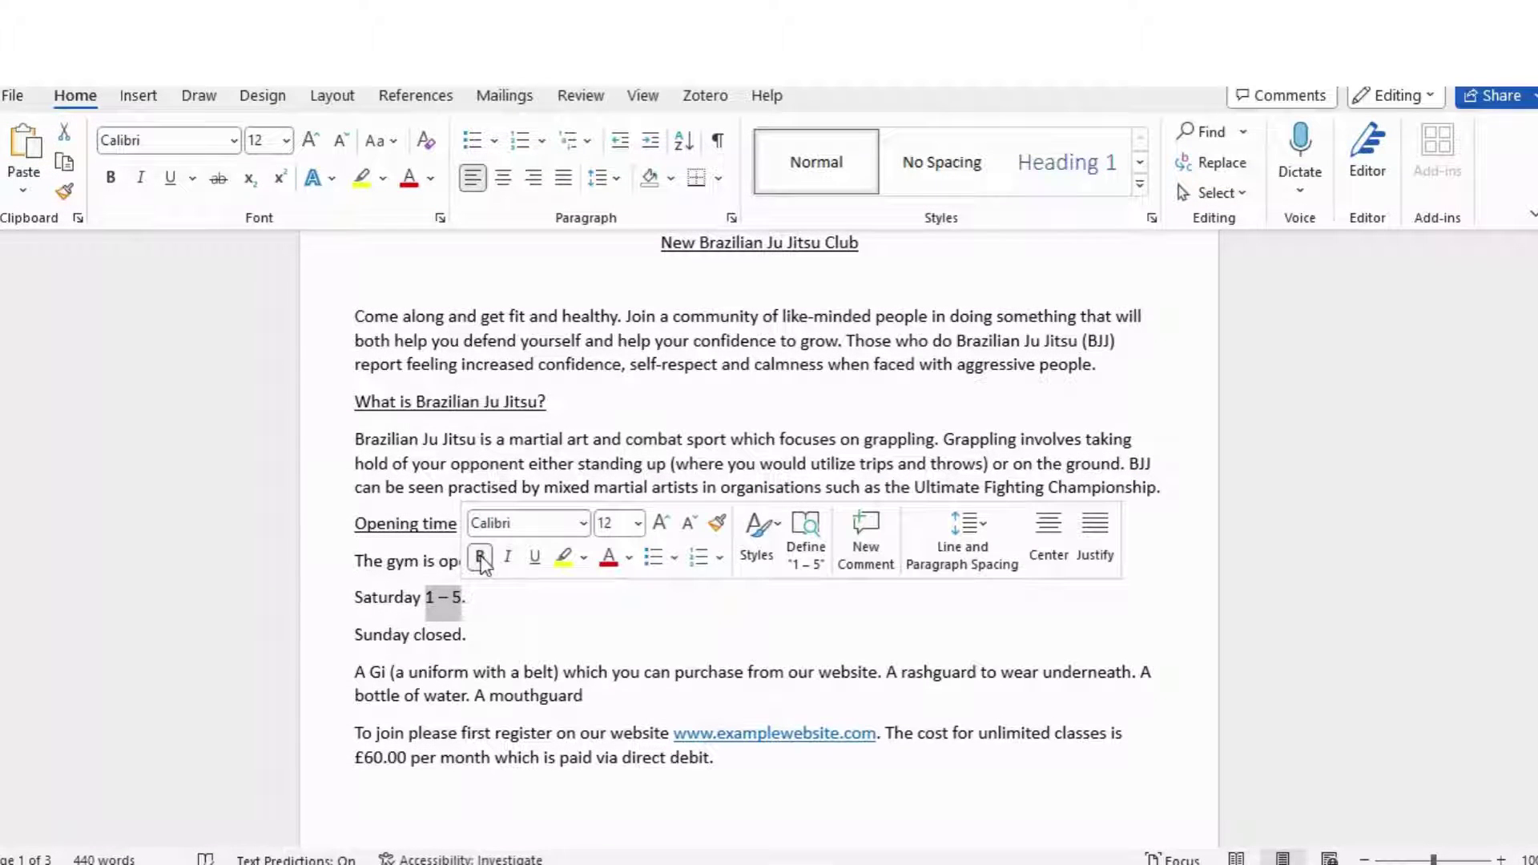
left_click(480, 556)
left_click(471, 635)
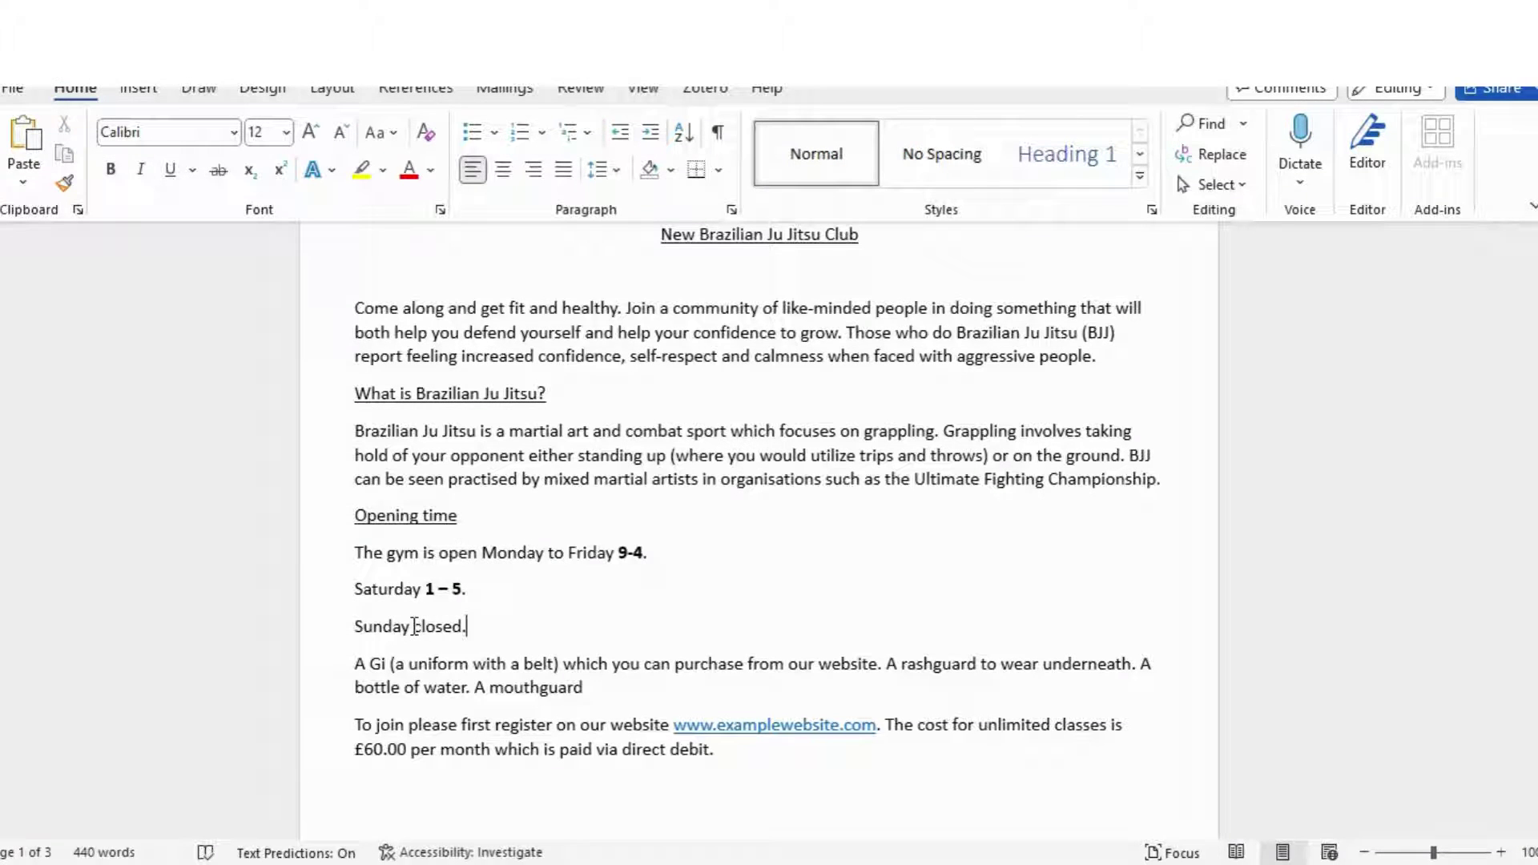
left_click_drag(415, 626, 462, 629)
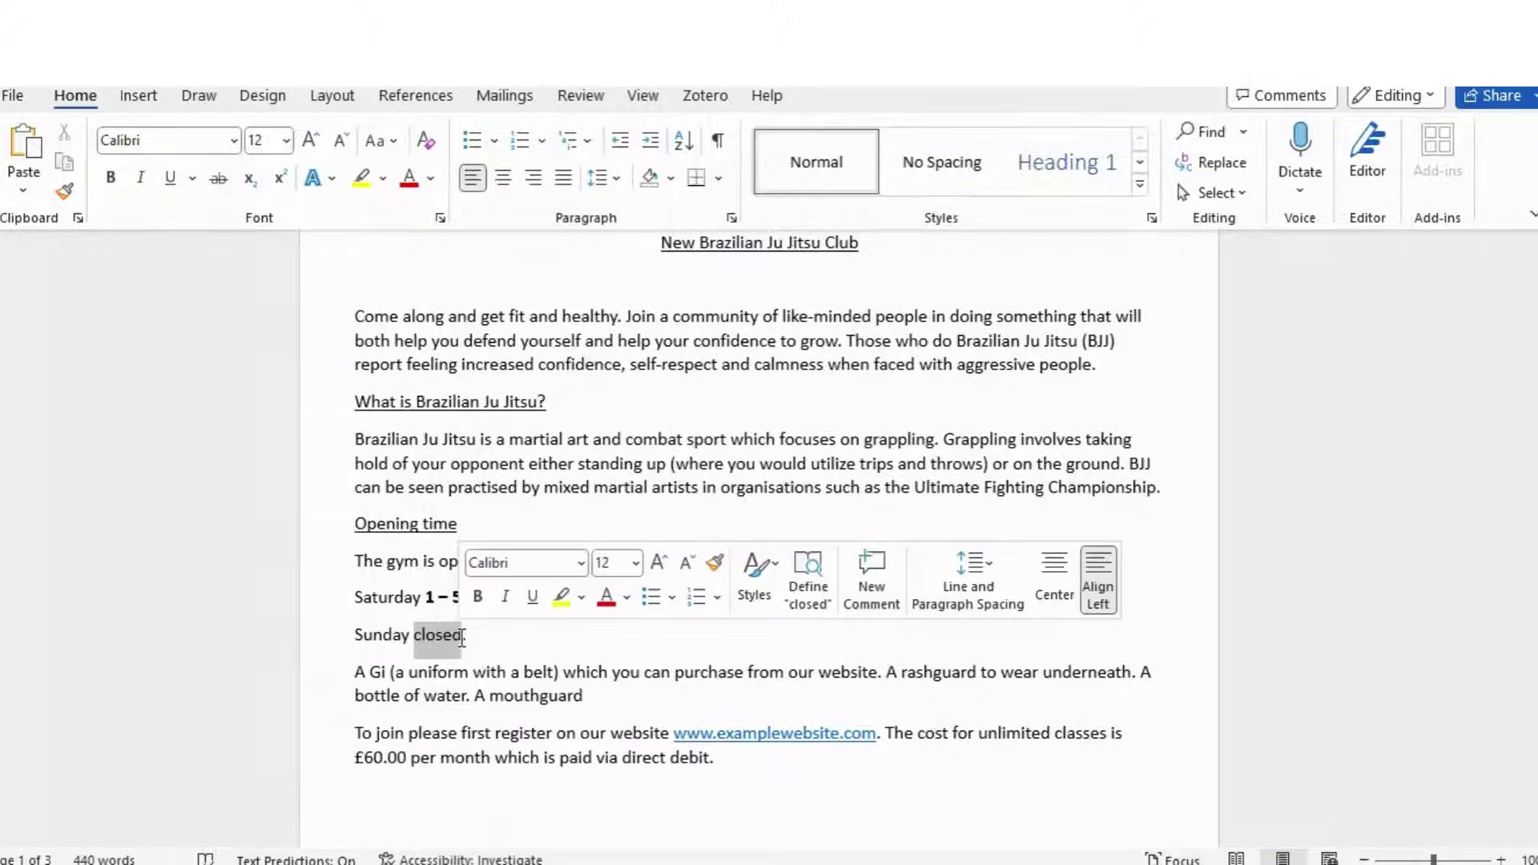
left_click(477, 597)
left_click(468, 629)
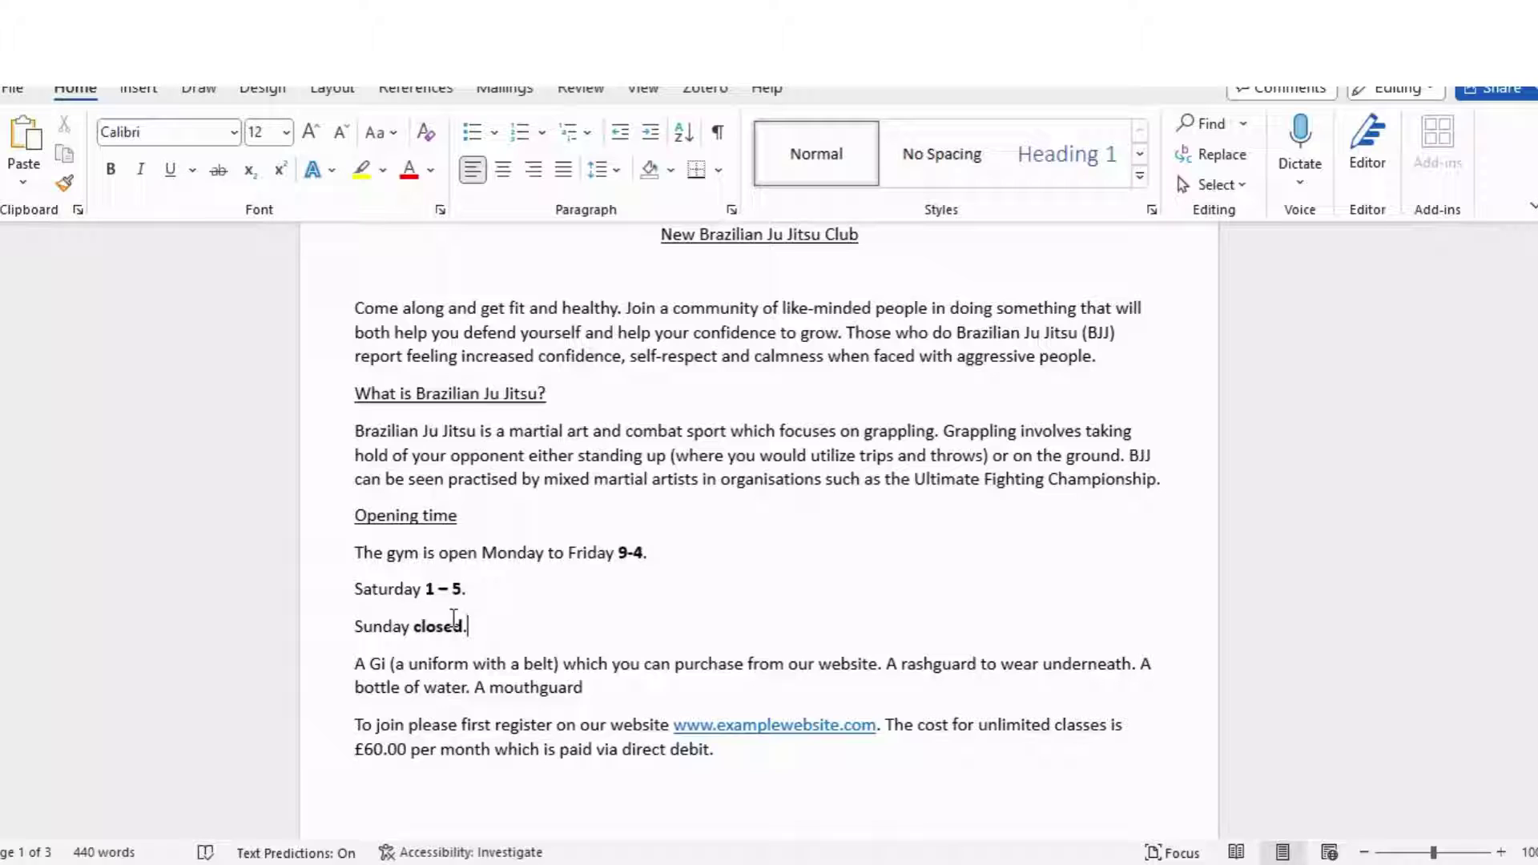
Step: Bullet the three opening-hours lines and add an unbulleted empty line after 'Sunday closed.'
left_click_drag(353, 545, 476, 624)
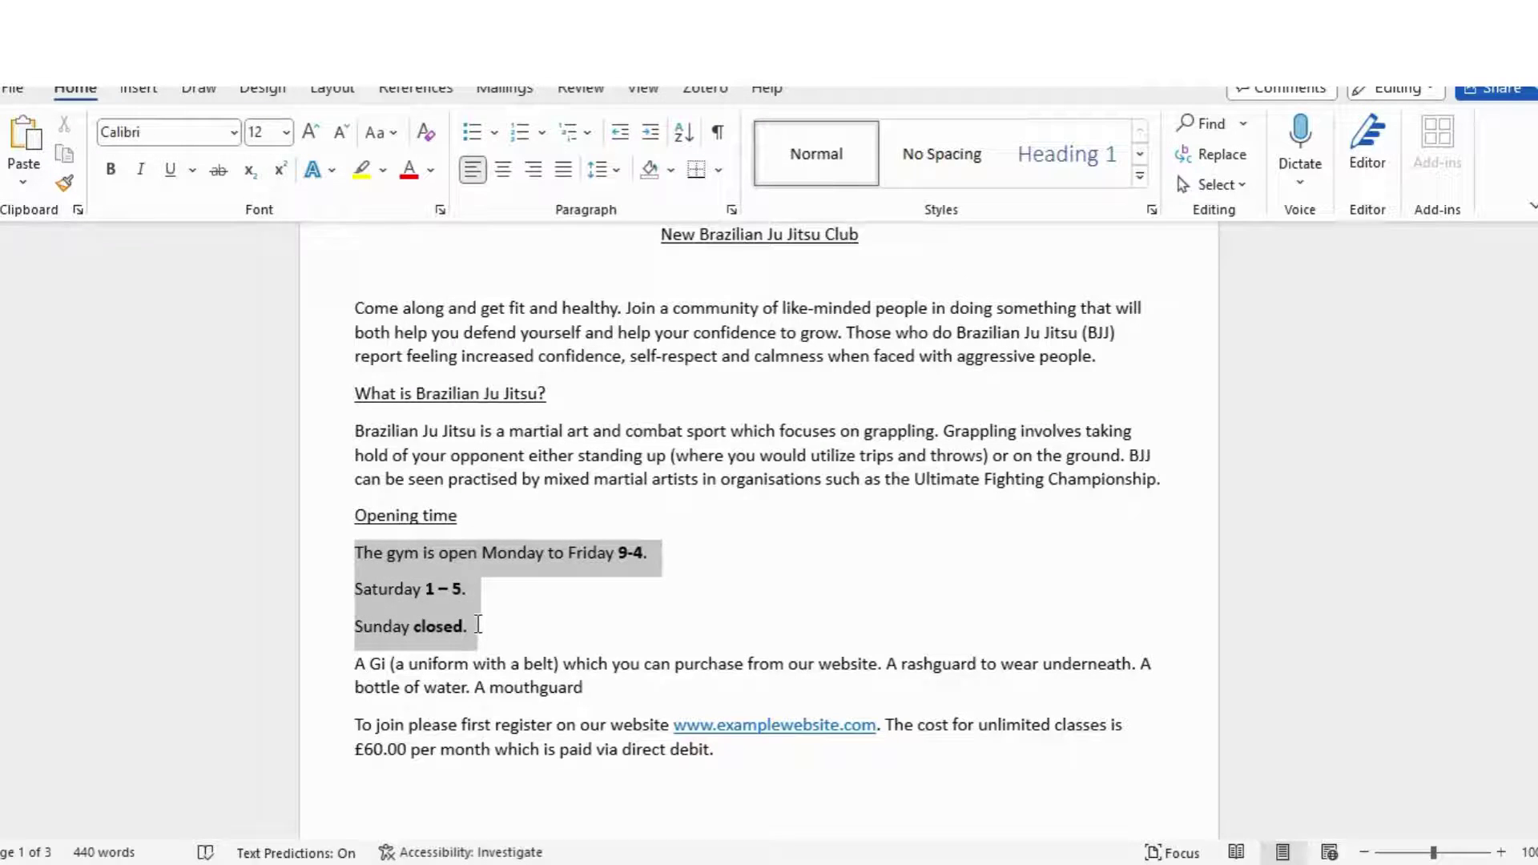
left_click(473, 132)
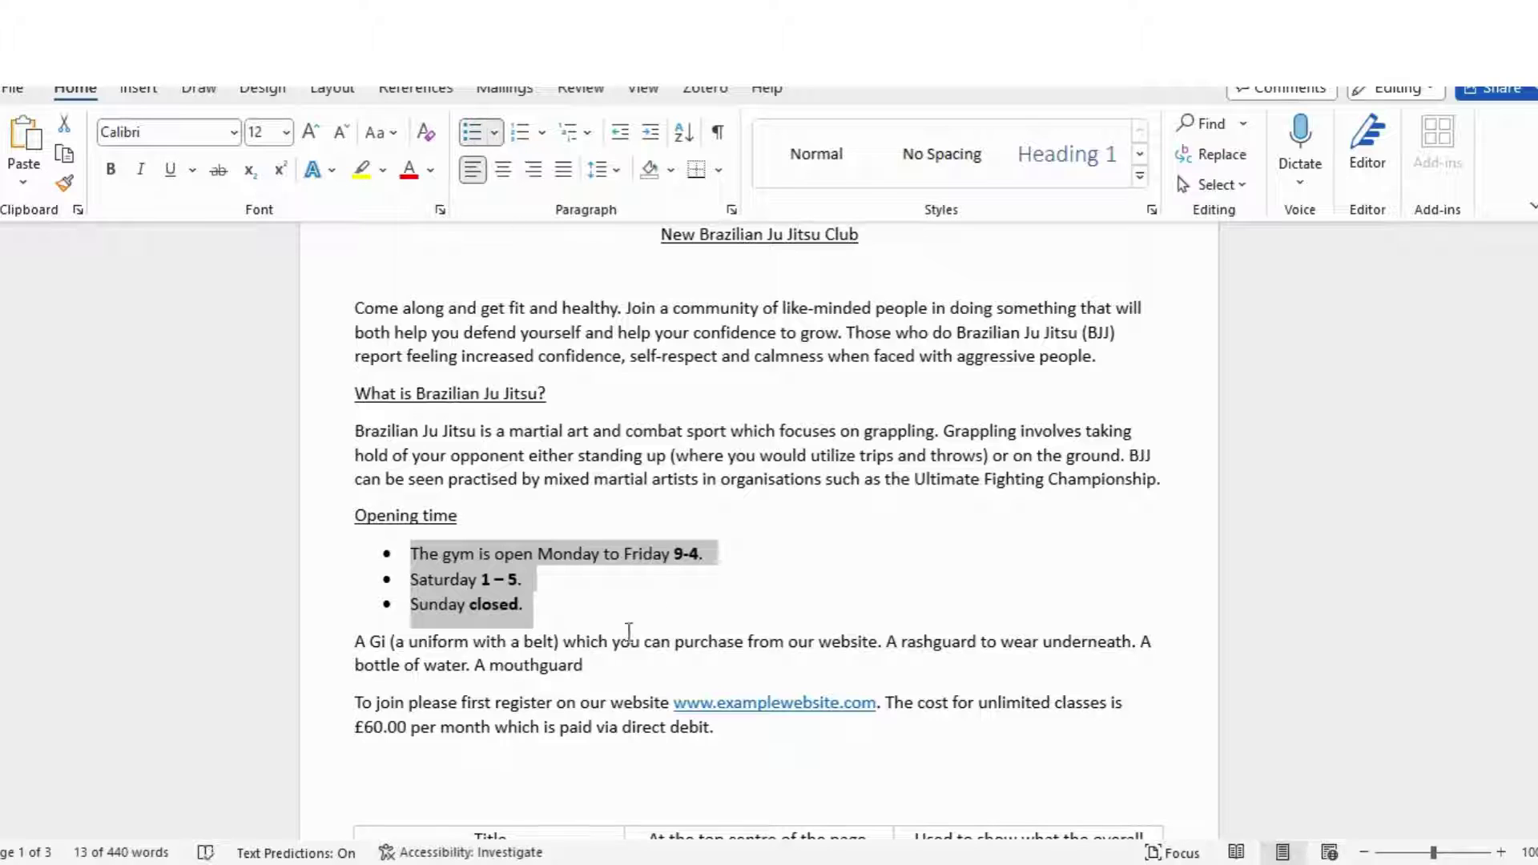
left_click(522, 605)
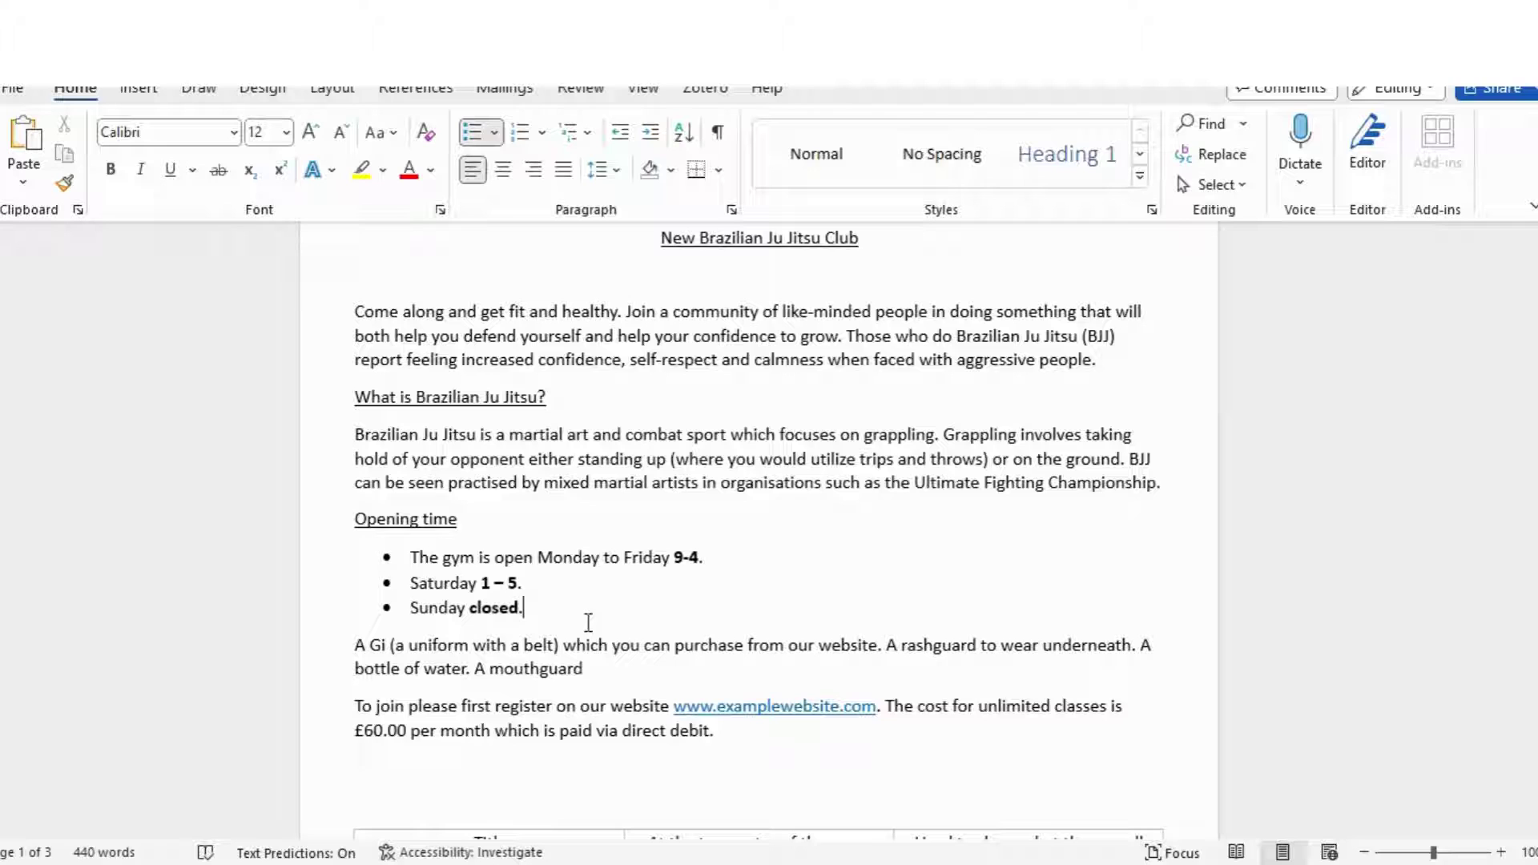
key("Return")
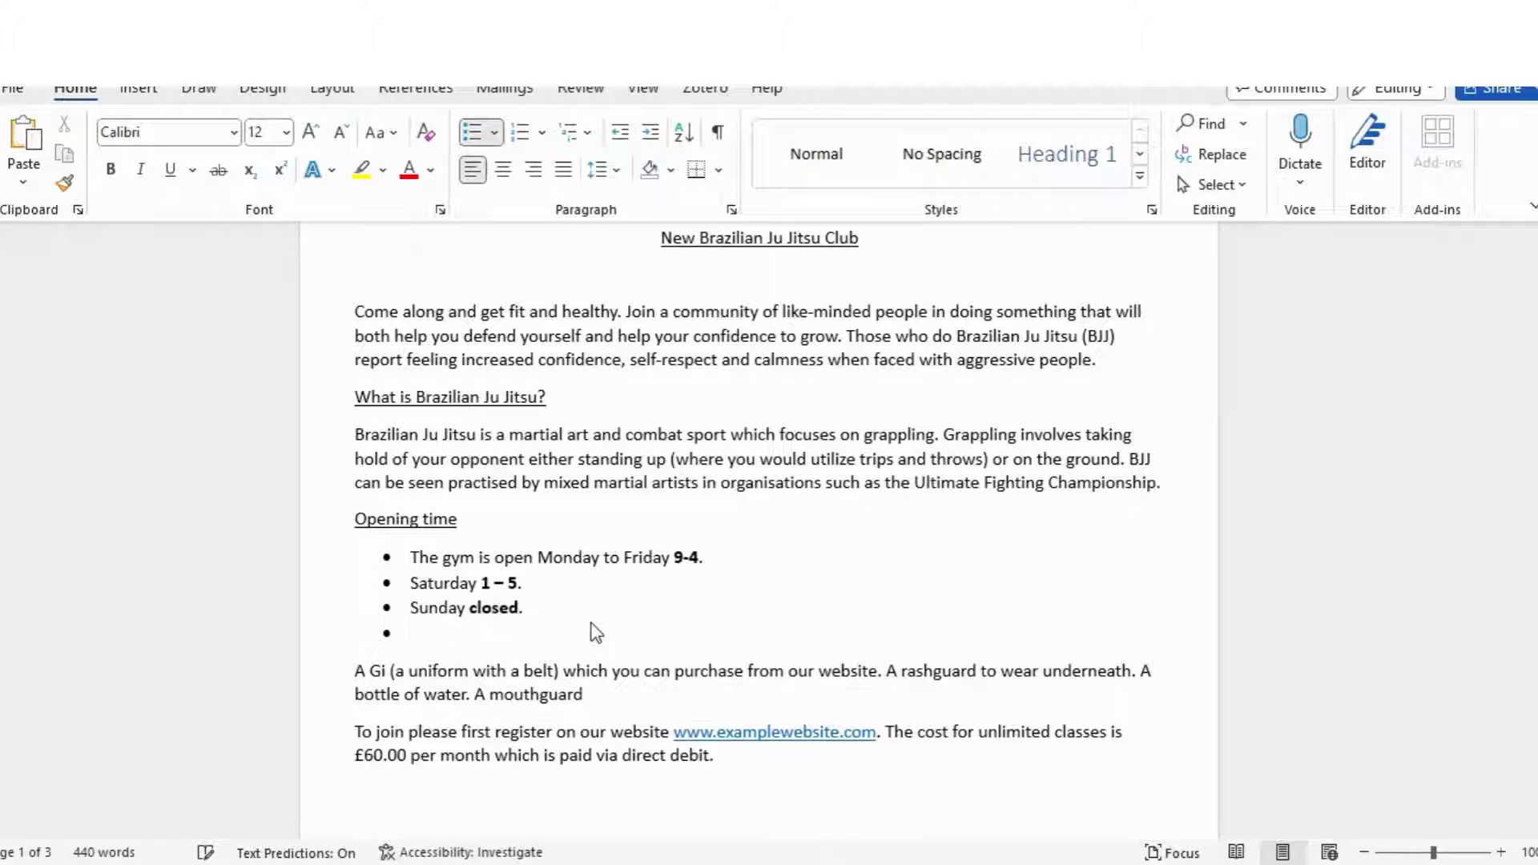
key("BackSpace")
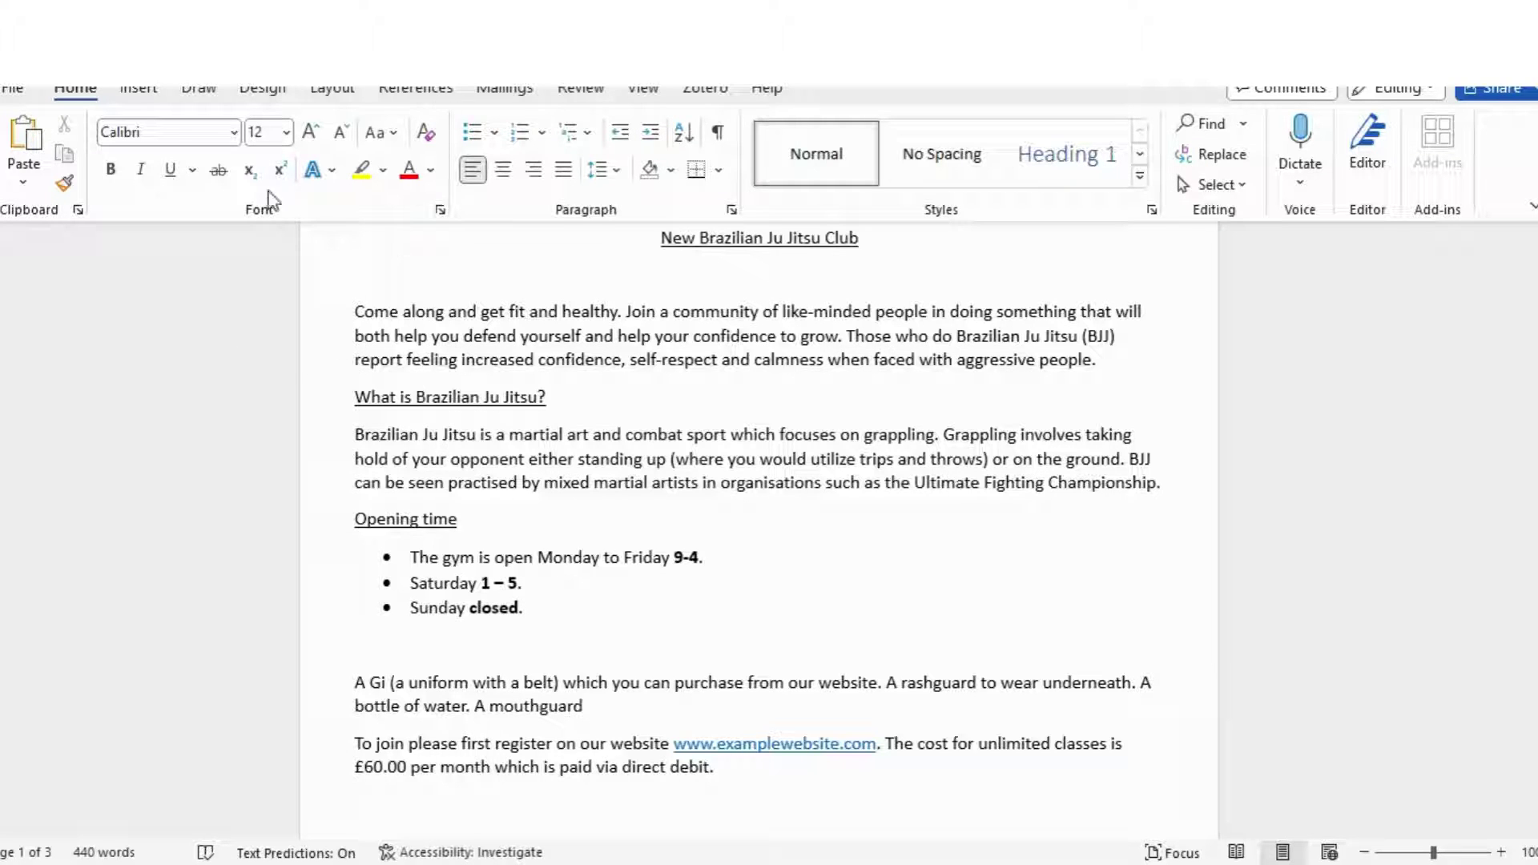
Step: Type the underlined subheading 'What you will need' and move 'A rashguard' onto its own line
left_click(170, 169)
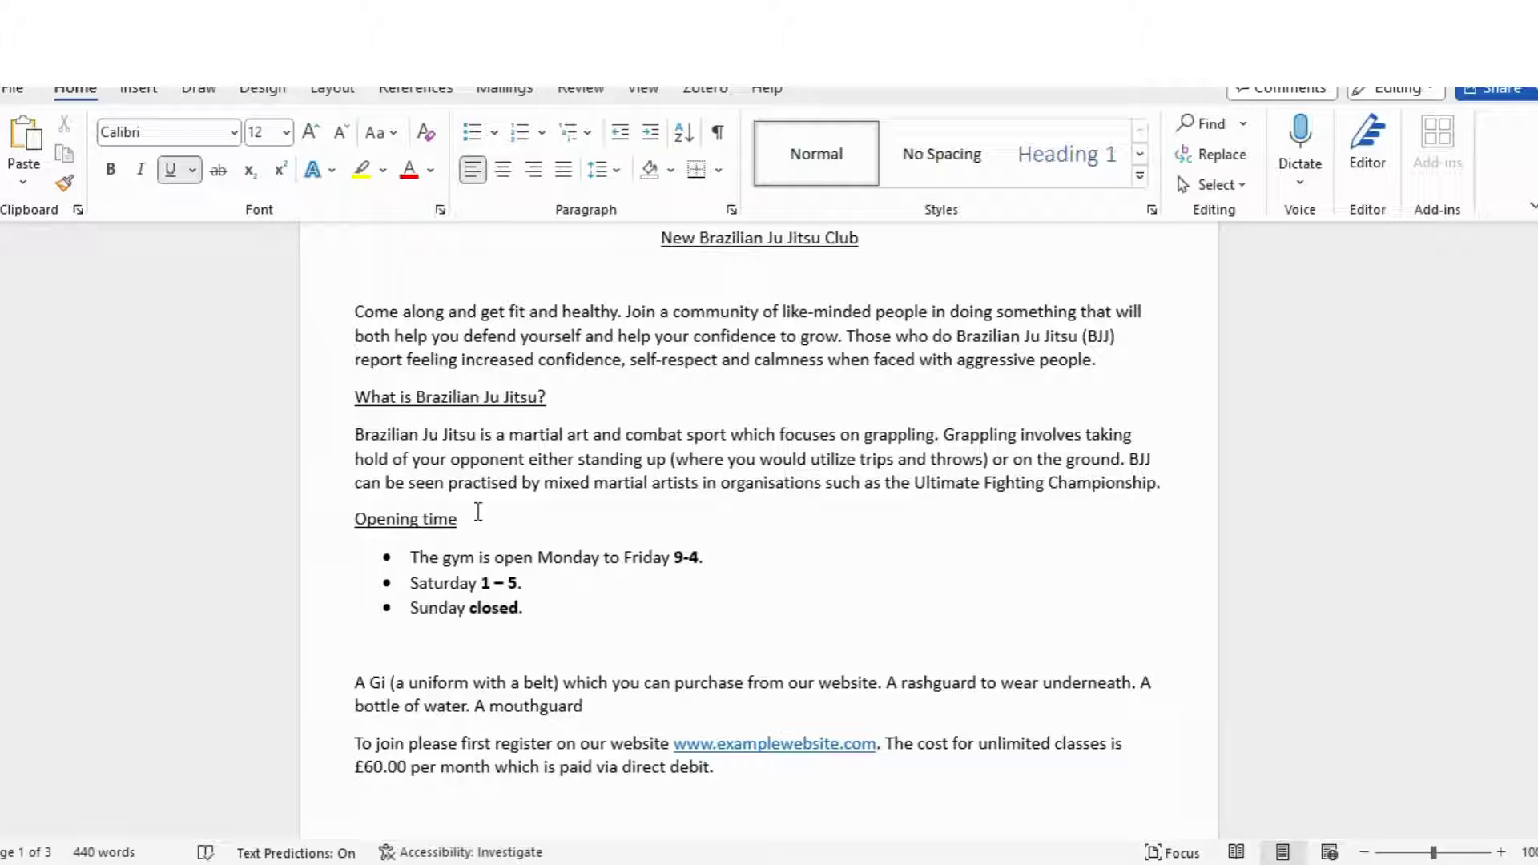
type("What you w")
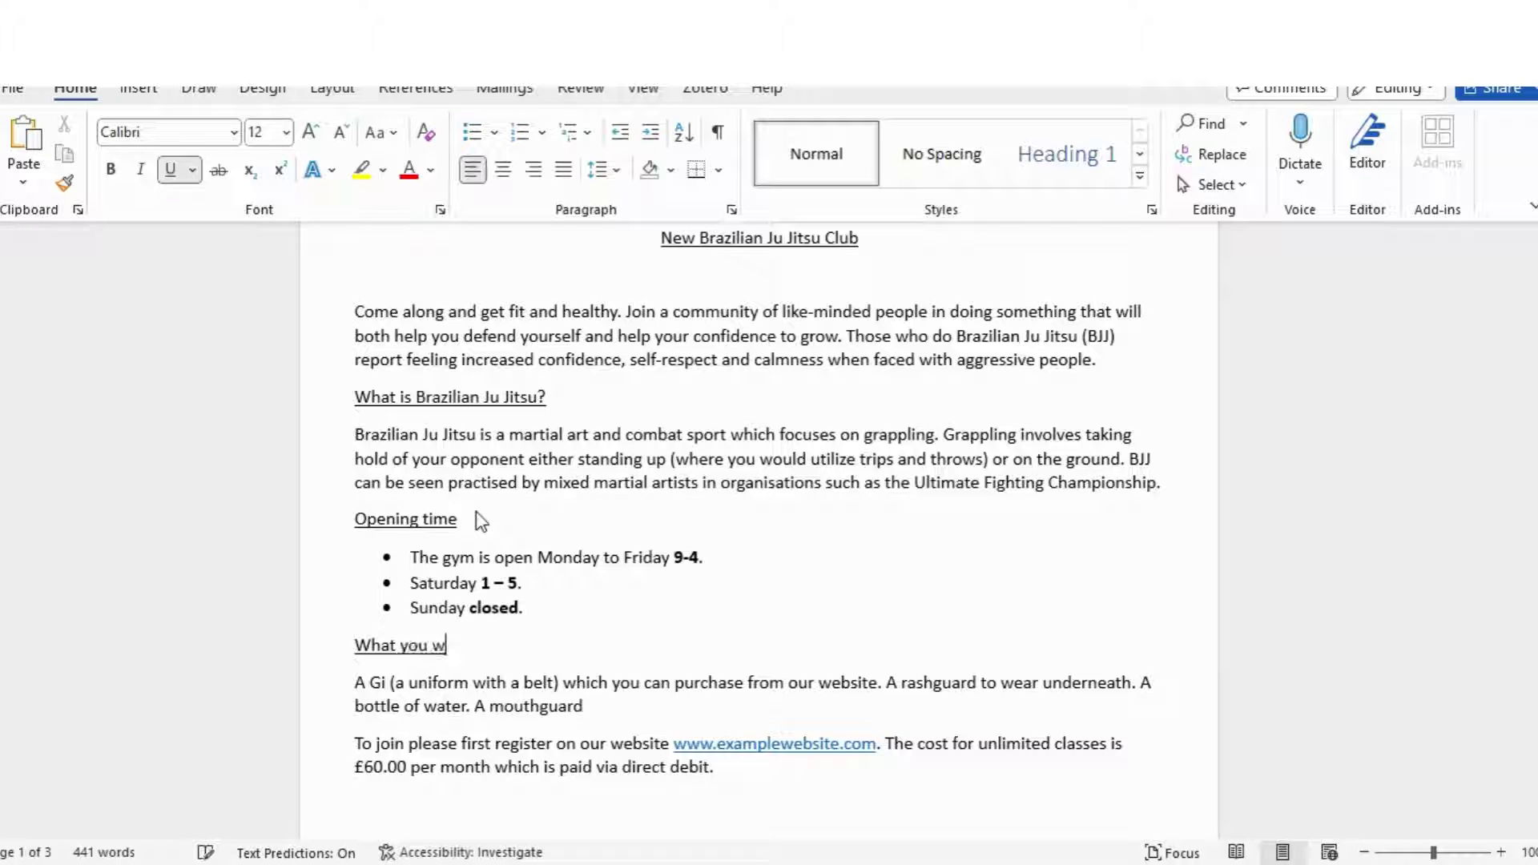
type("ill need")
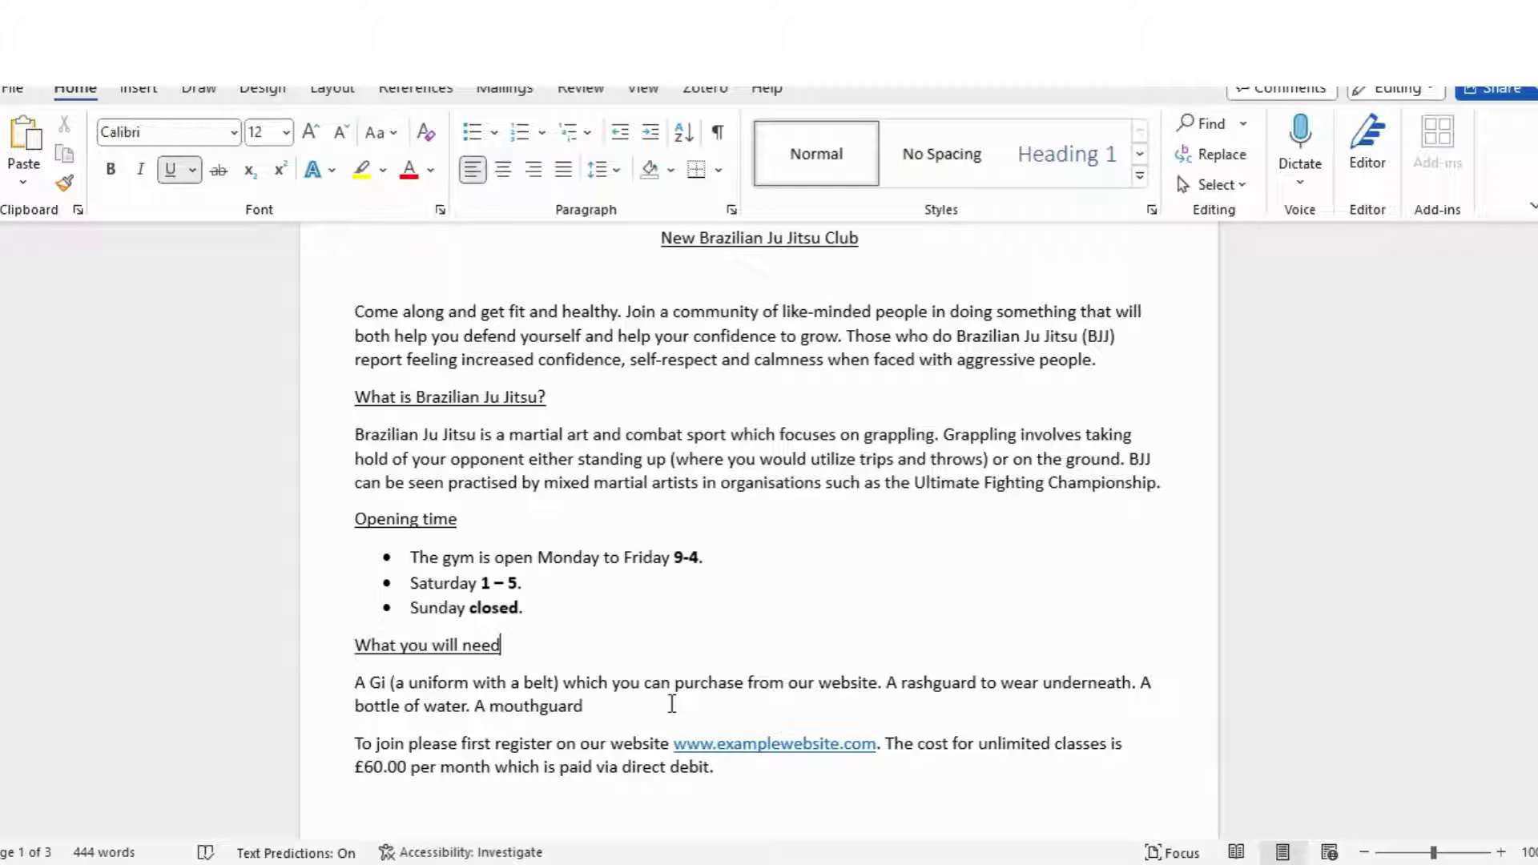
double_click(883, 682)
key("Return")
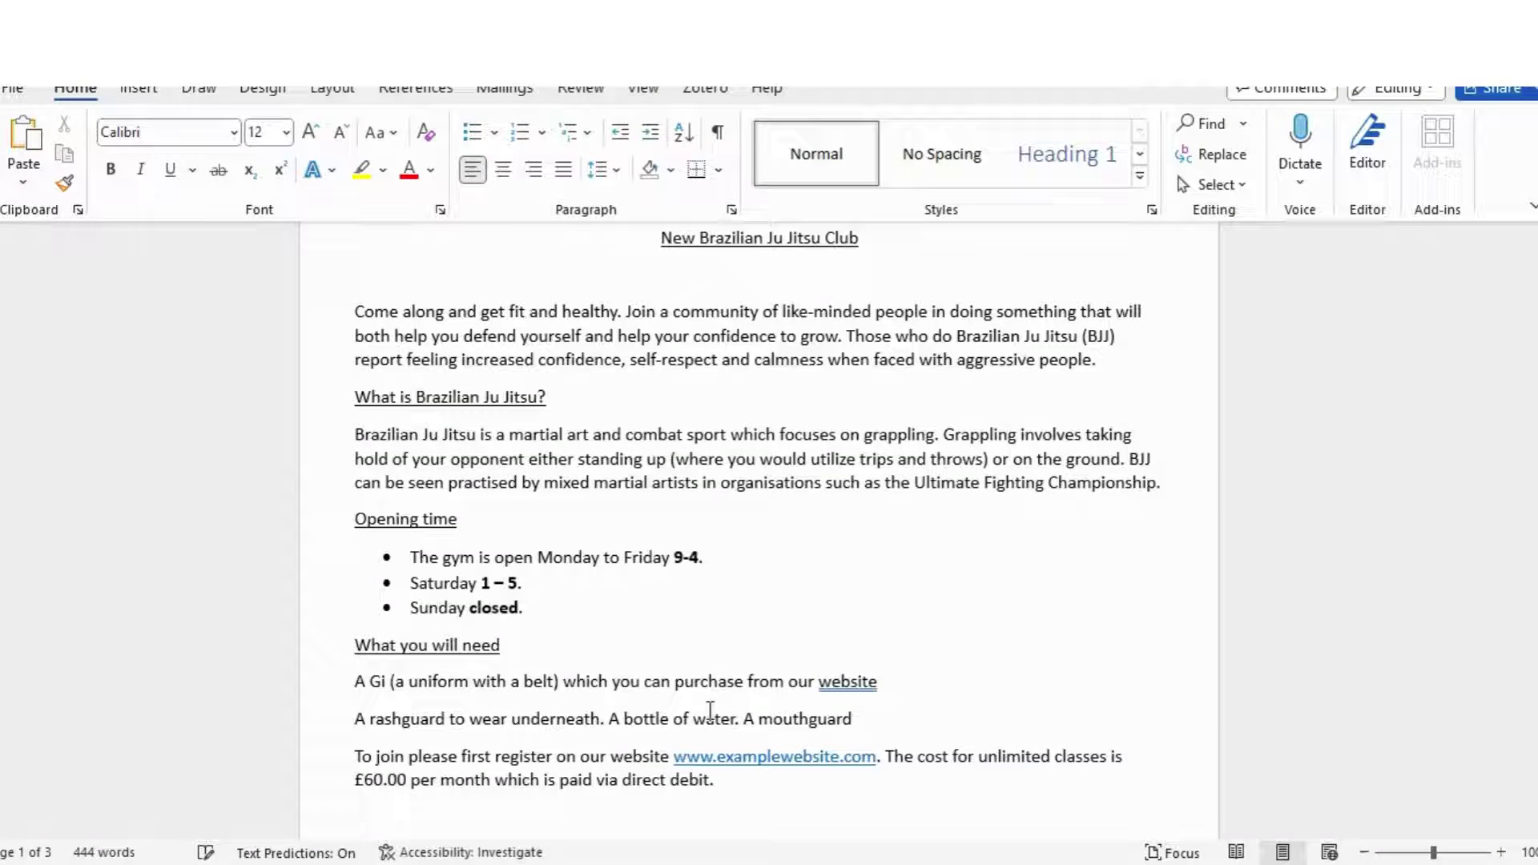
left_click(904, 683)
type(".")
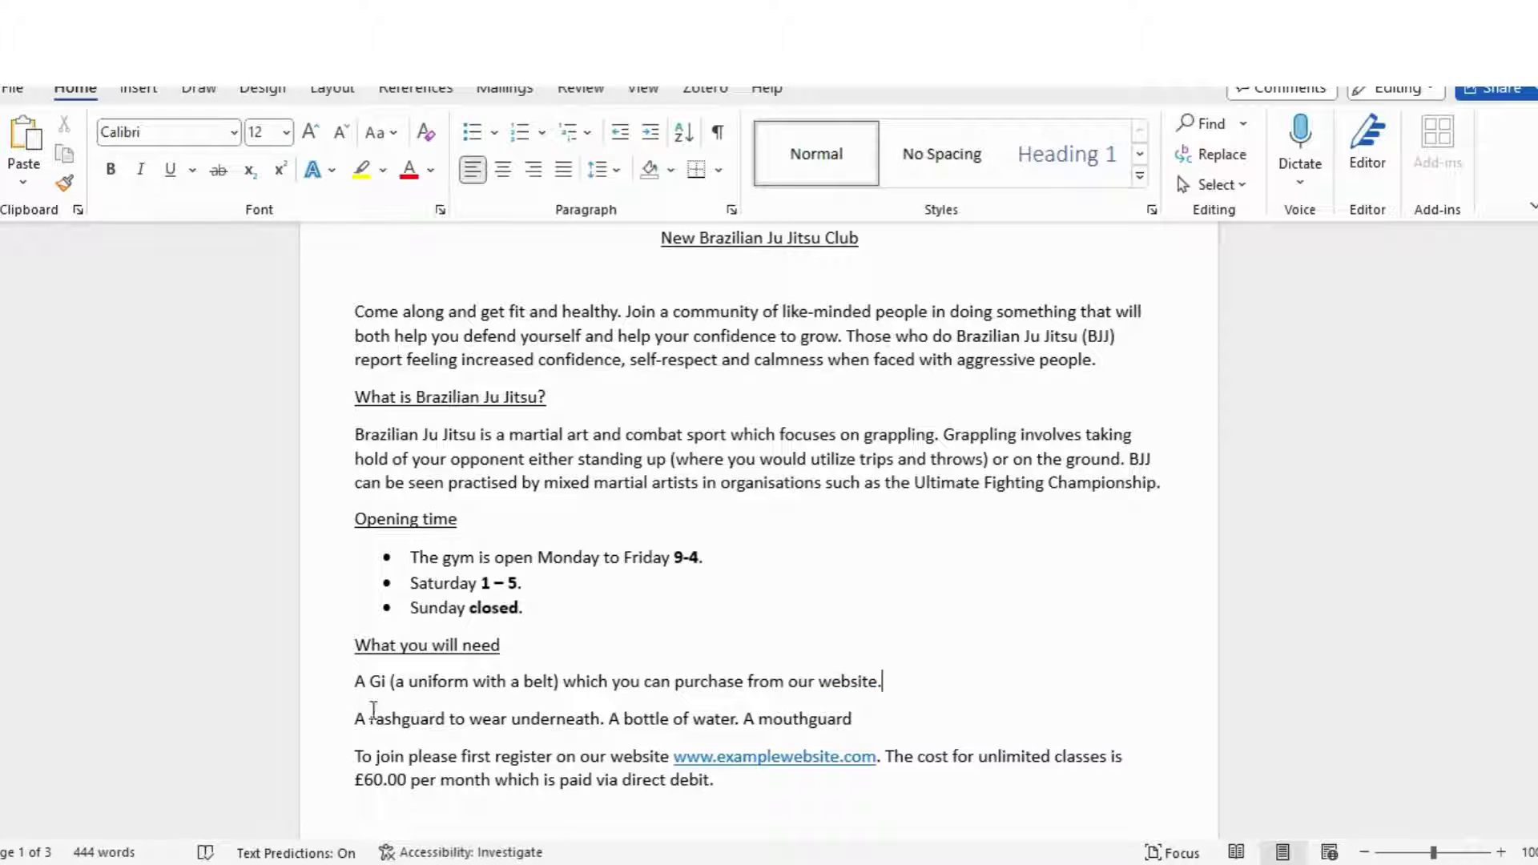
Step: Put 'A bottle of water' and 'A mouthguard' on separate lines and bullet all four kit lines
left_click(607, 721)
key("Return")
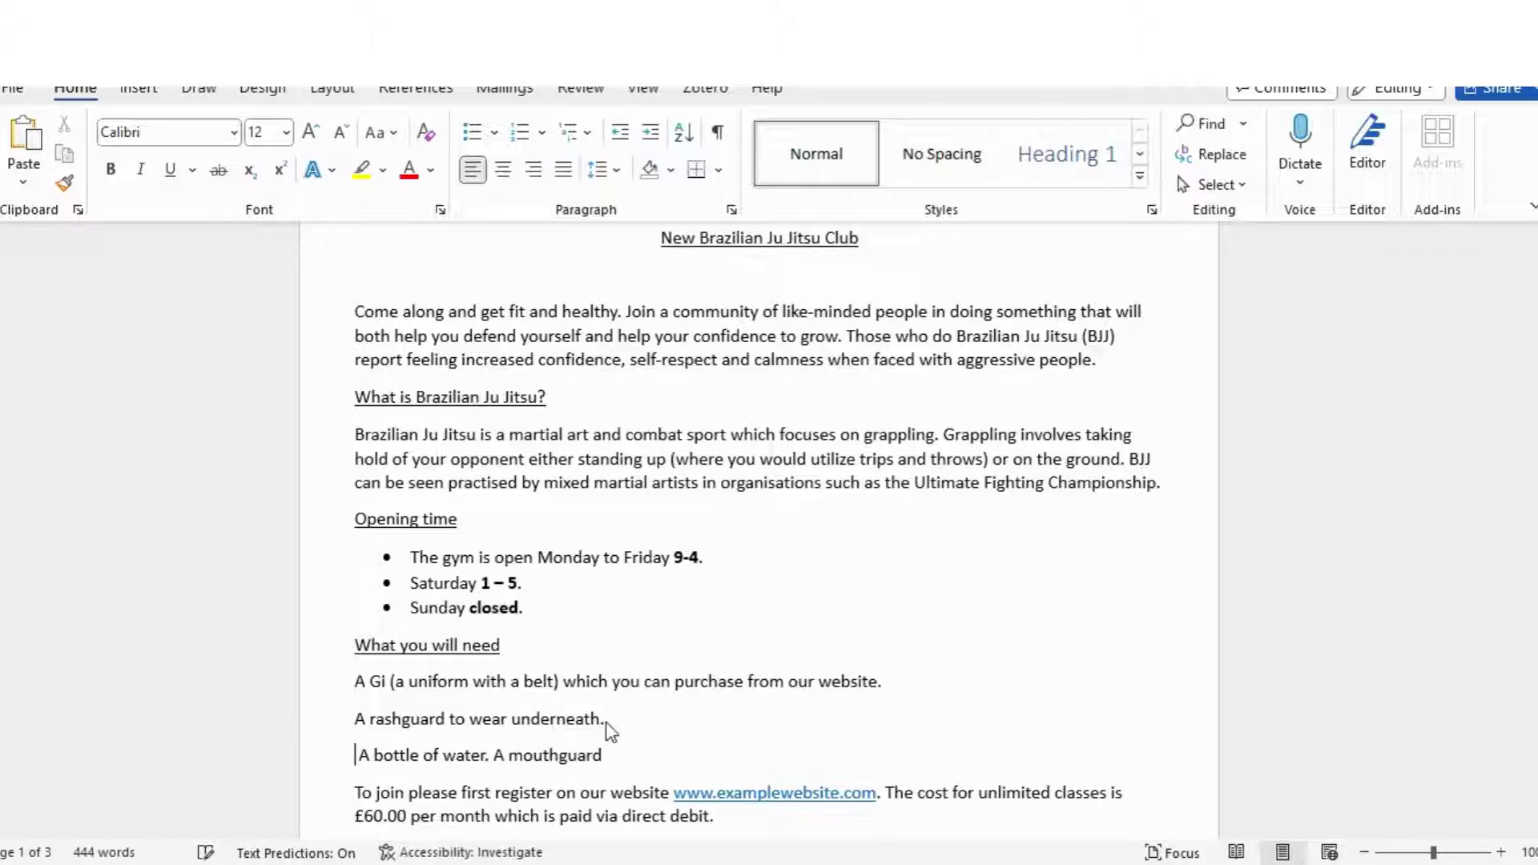
left_click(494, 759)
key("Return")
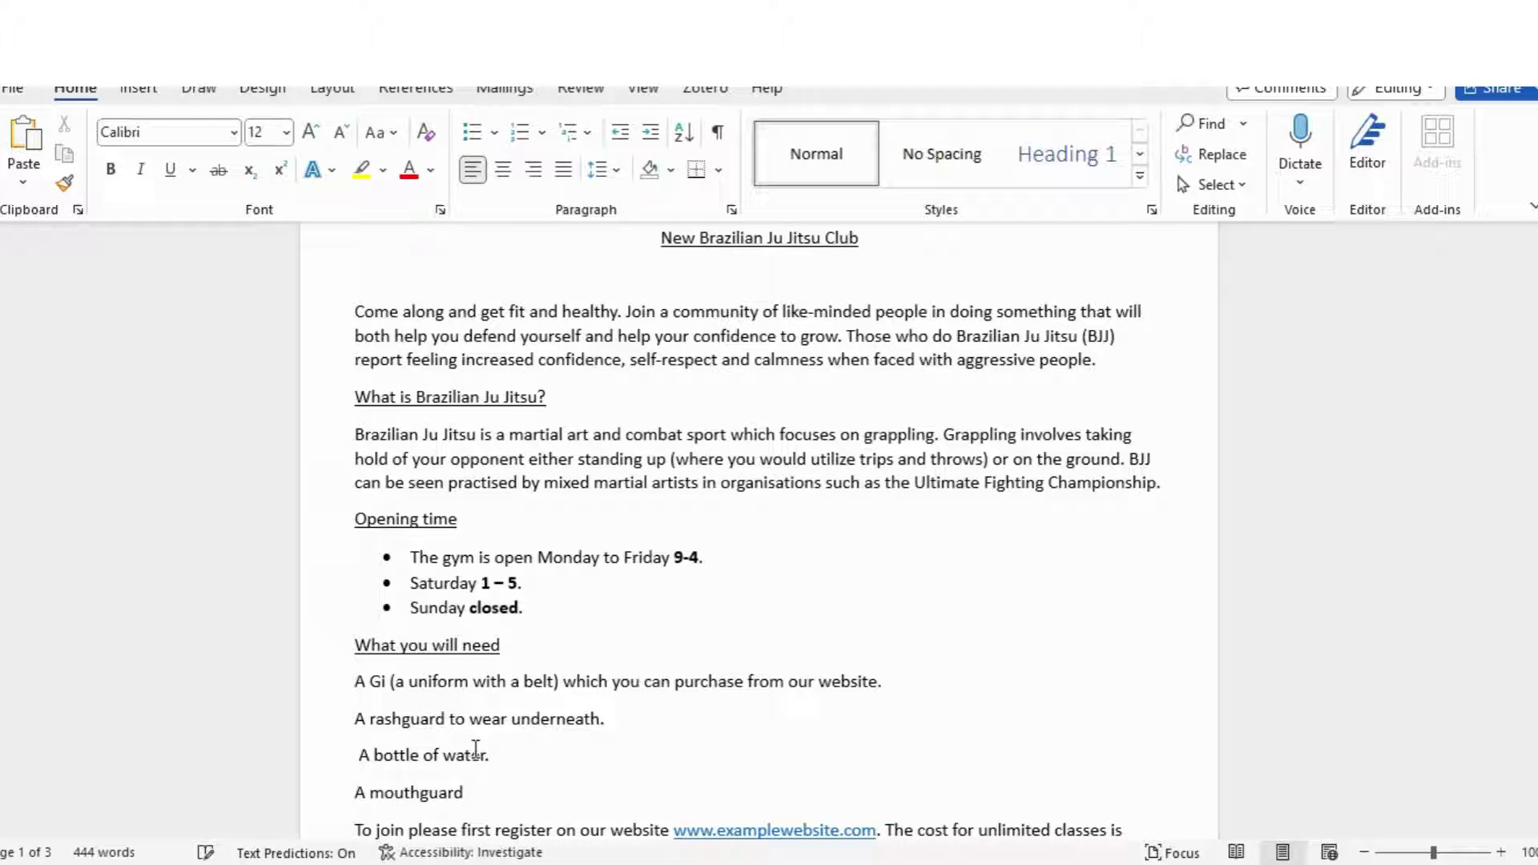
left_click_drag(355, 681, 461, 793)
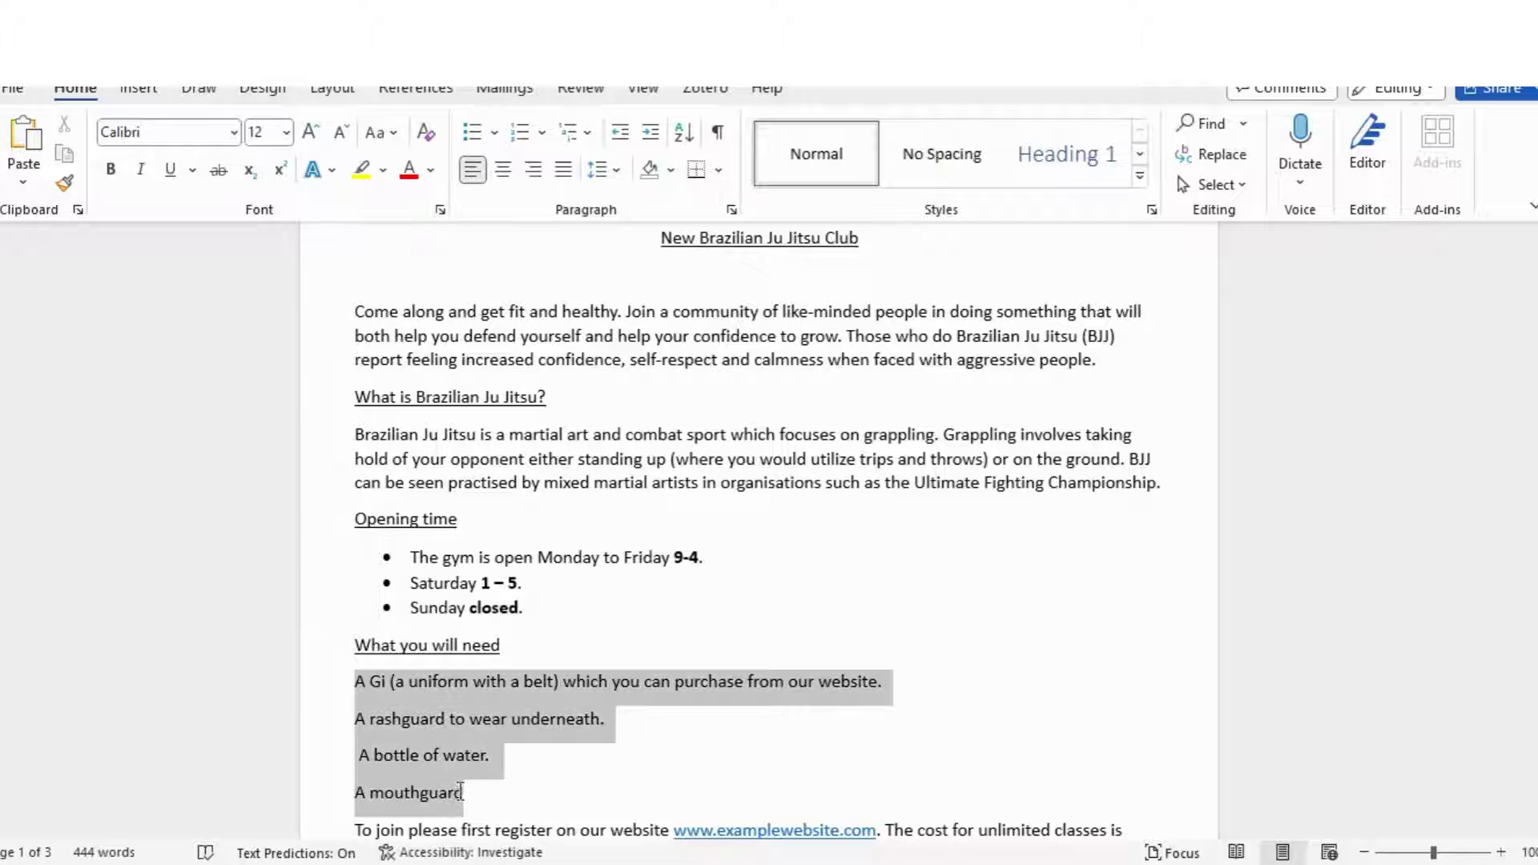
left_click(481, 750)
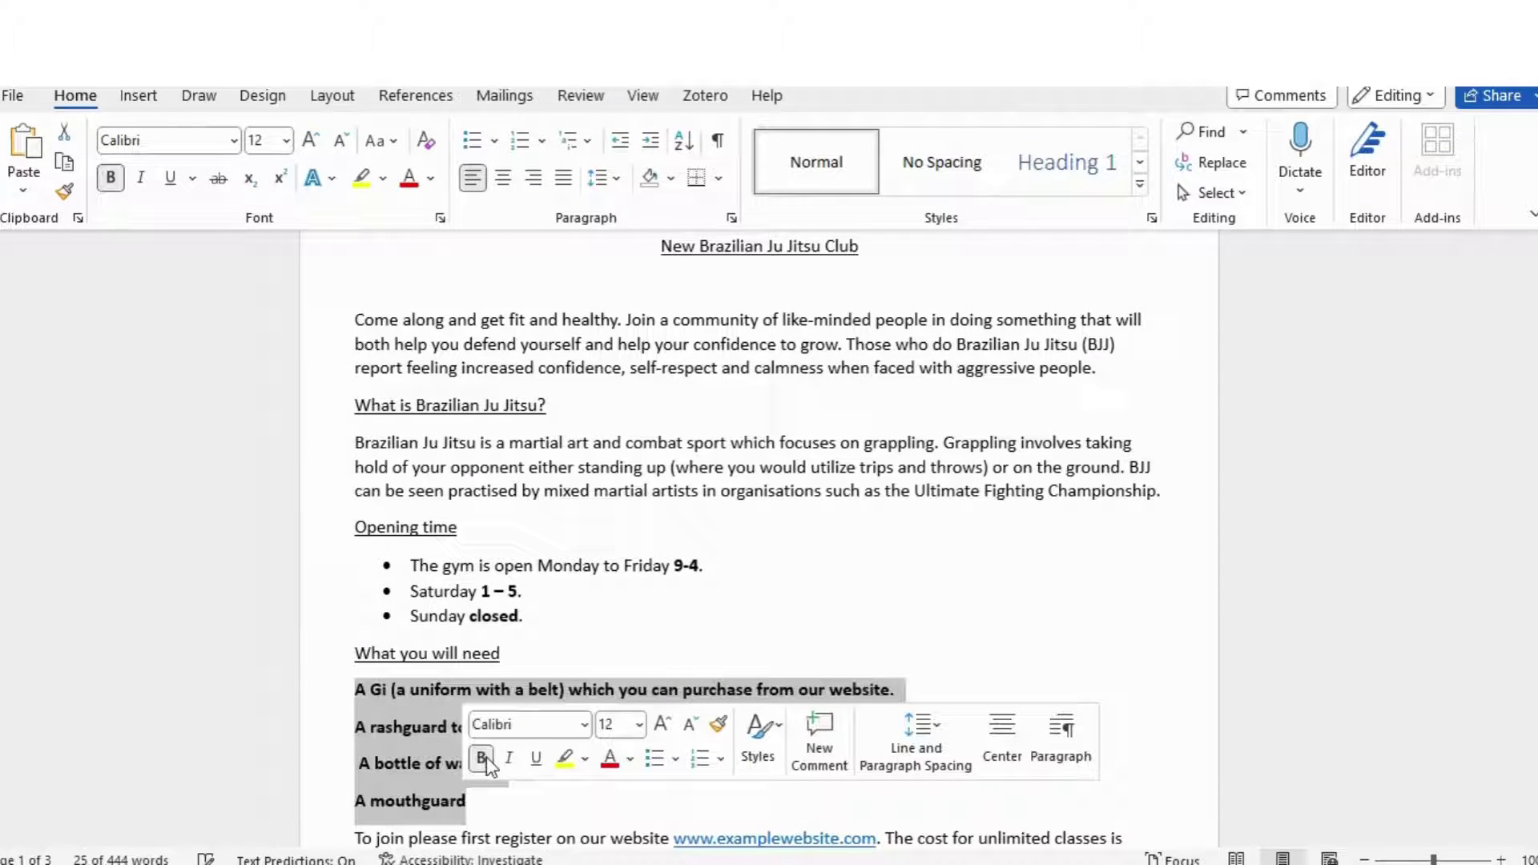
left_click(481, 758)
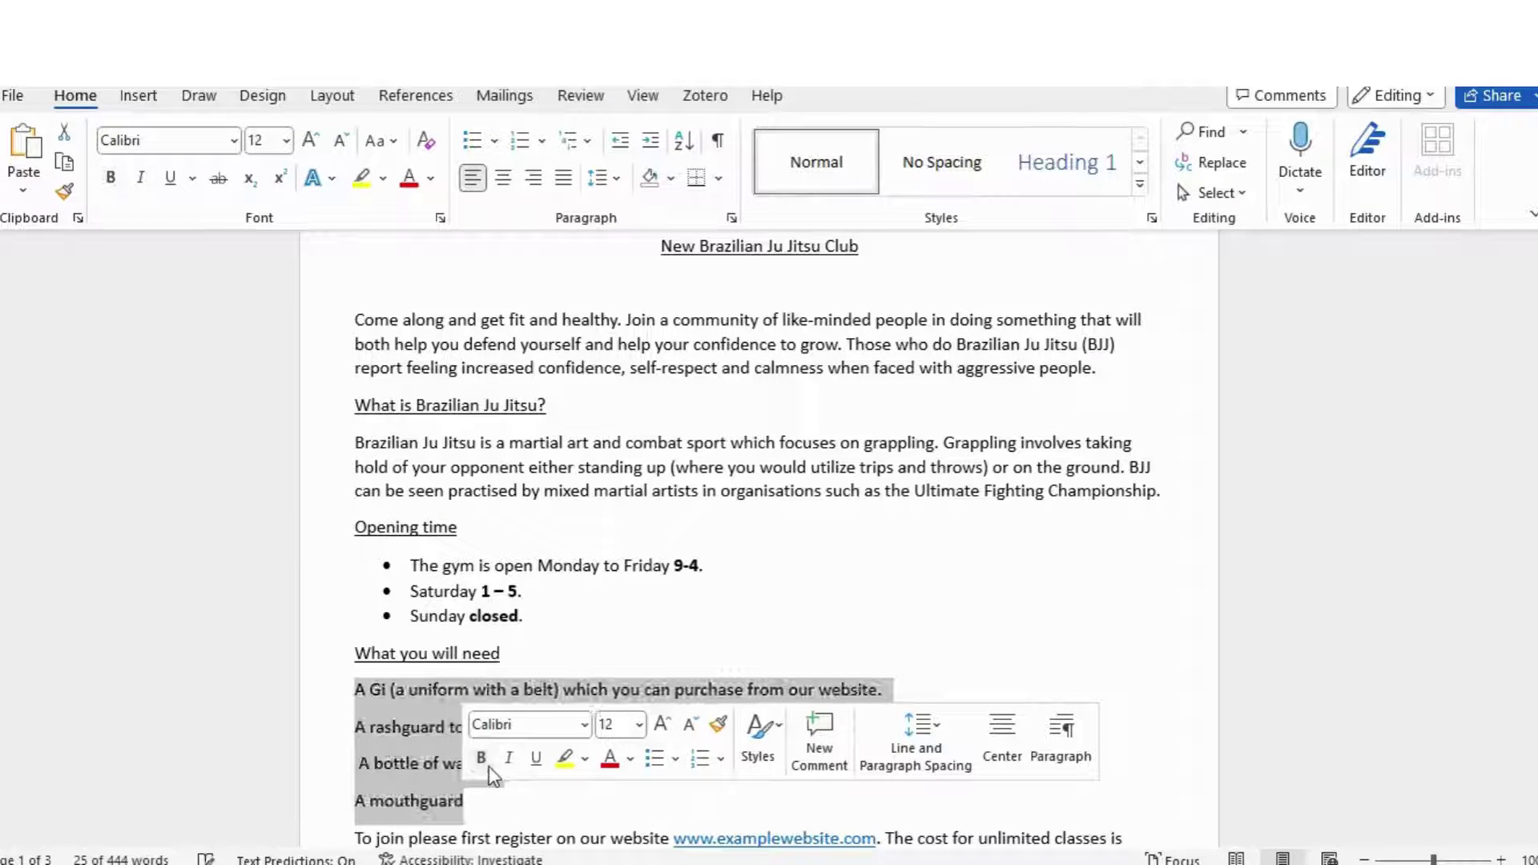
left_click(653, 758)
left_click(593, 792)
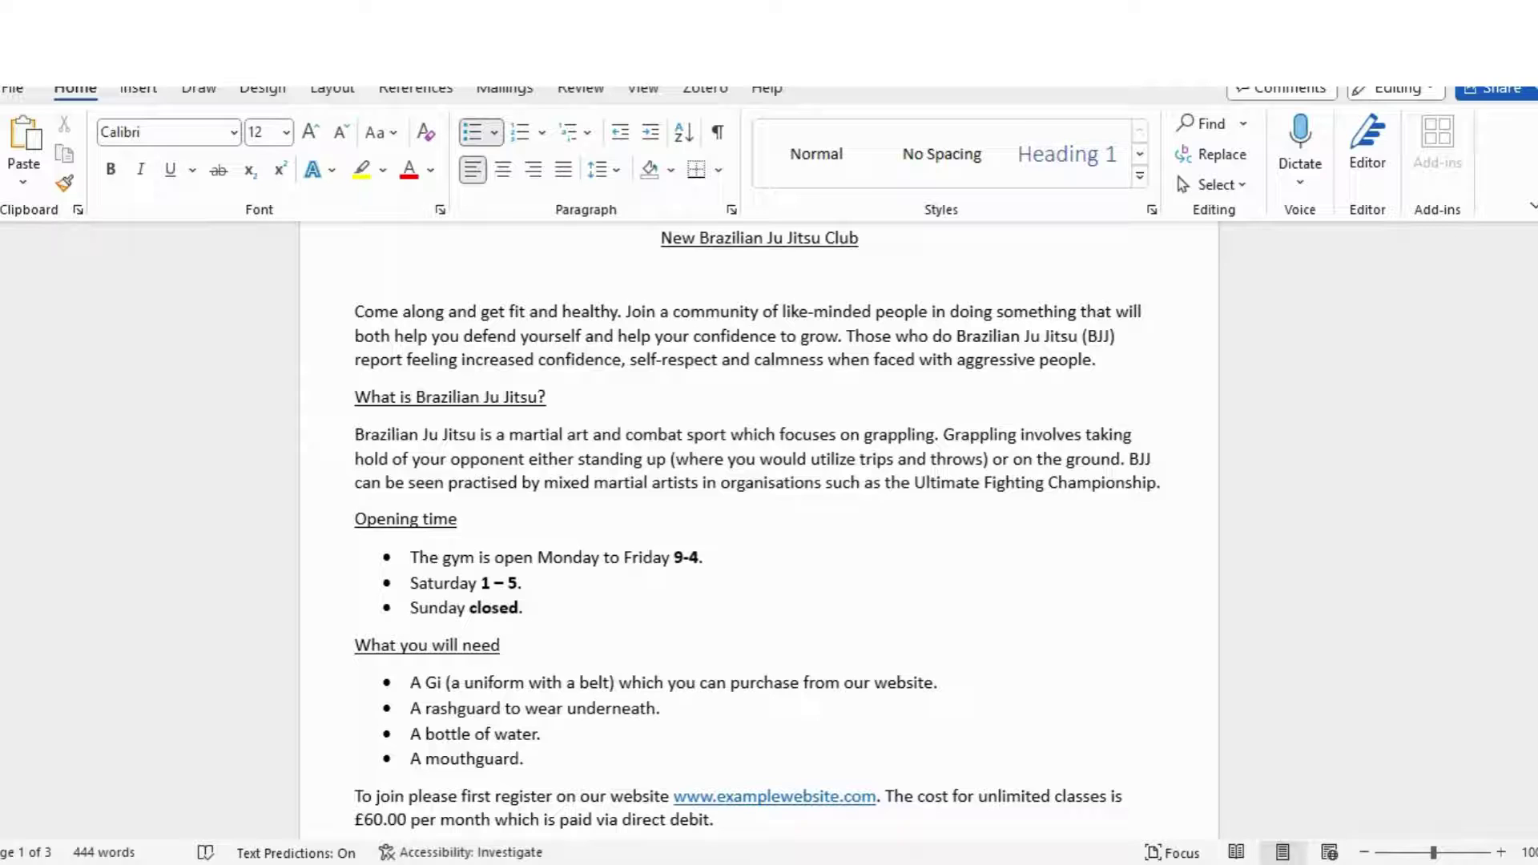
scroll(757, 529, "down", 3)
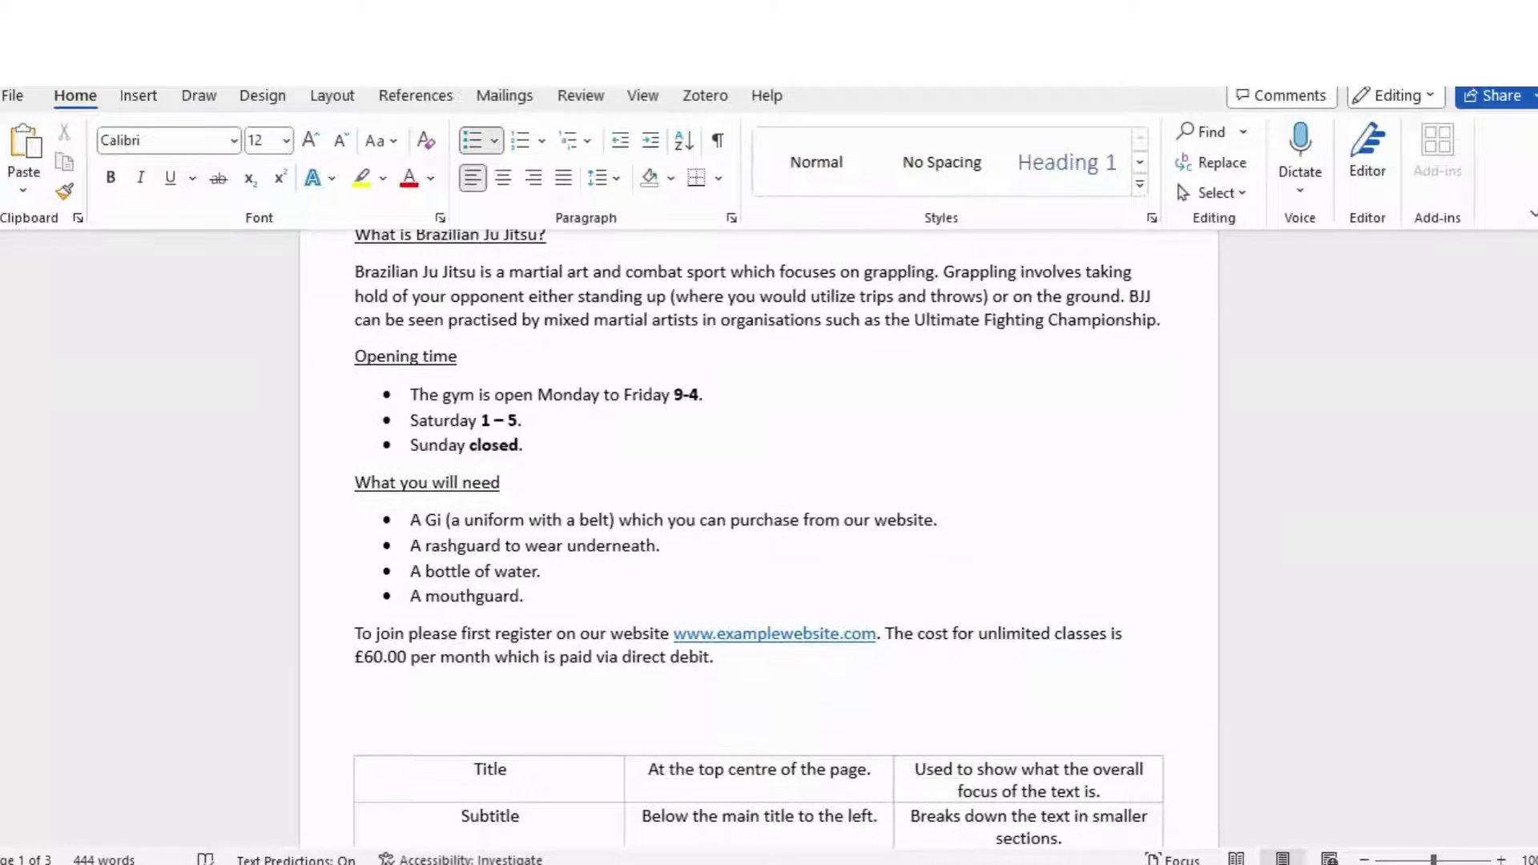
Step: Add an underlined 'How to join' subheading, flush left, below the kit list
key("Return")
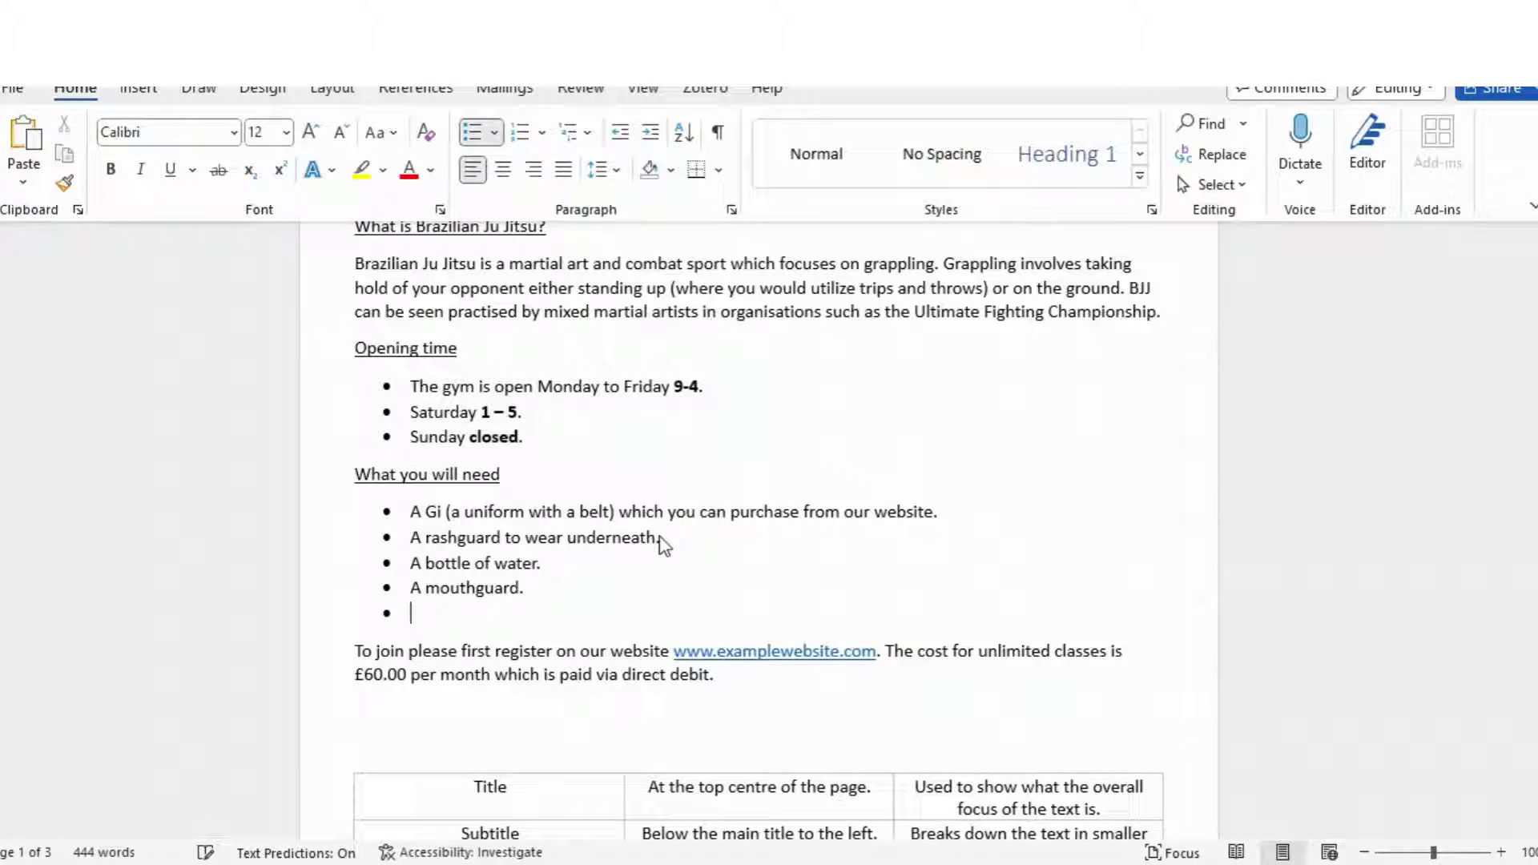
key("BackSpace")
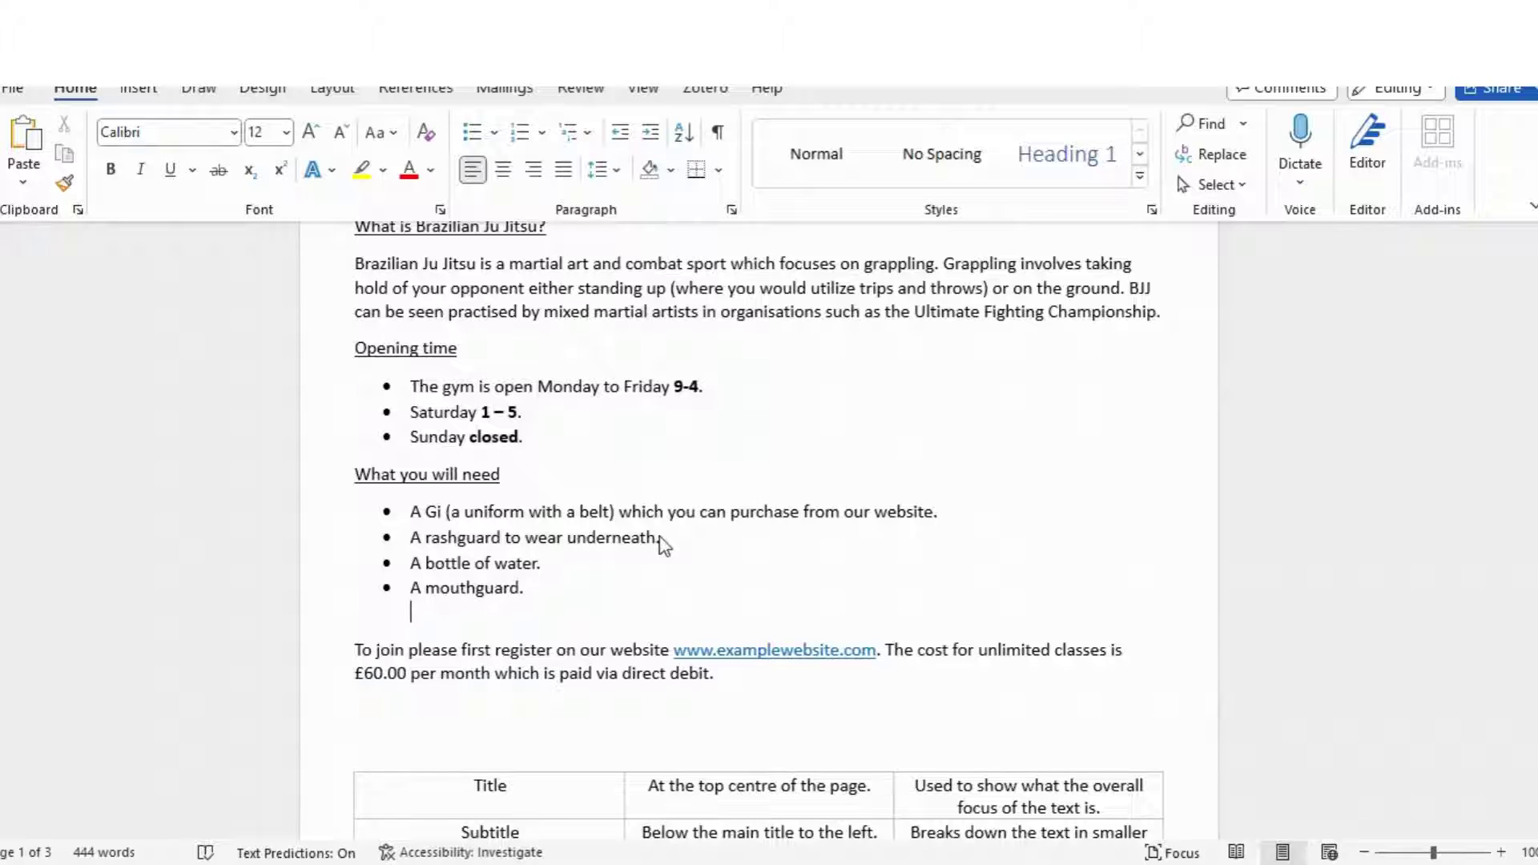
key("Return")
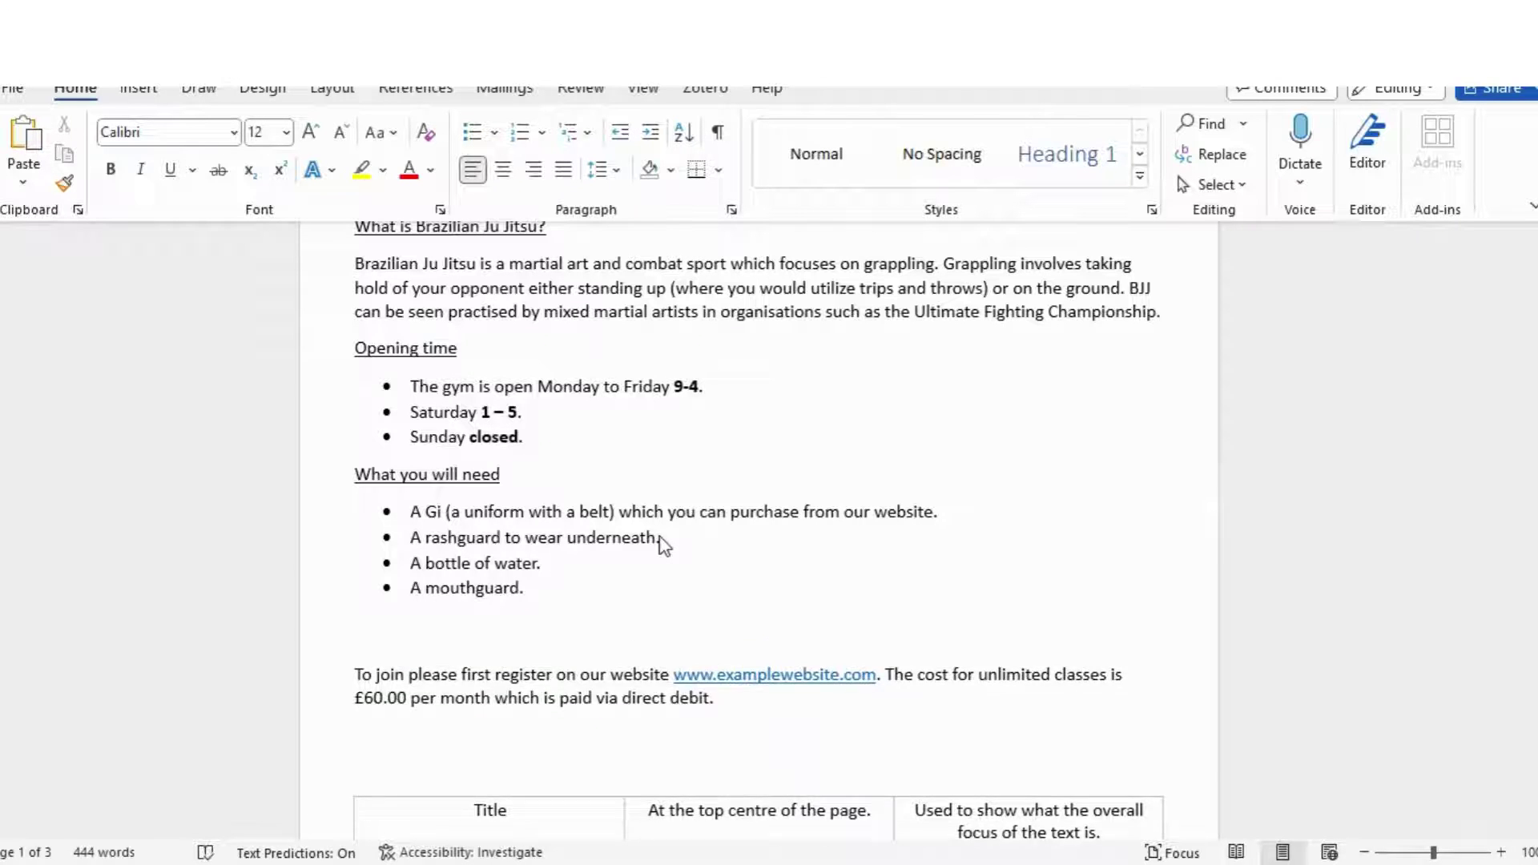
key("BackSpace")
key("Return")
key("BackSpace")
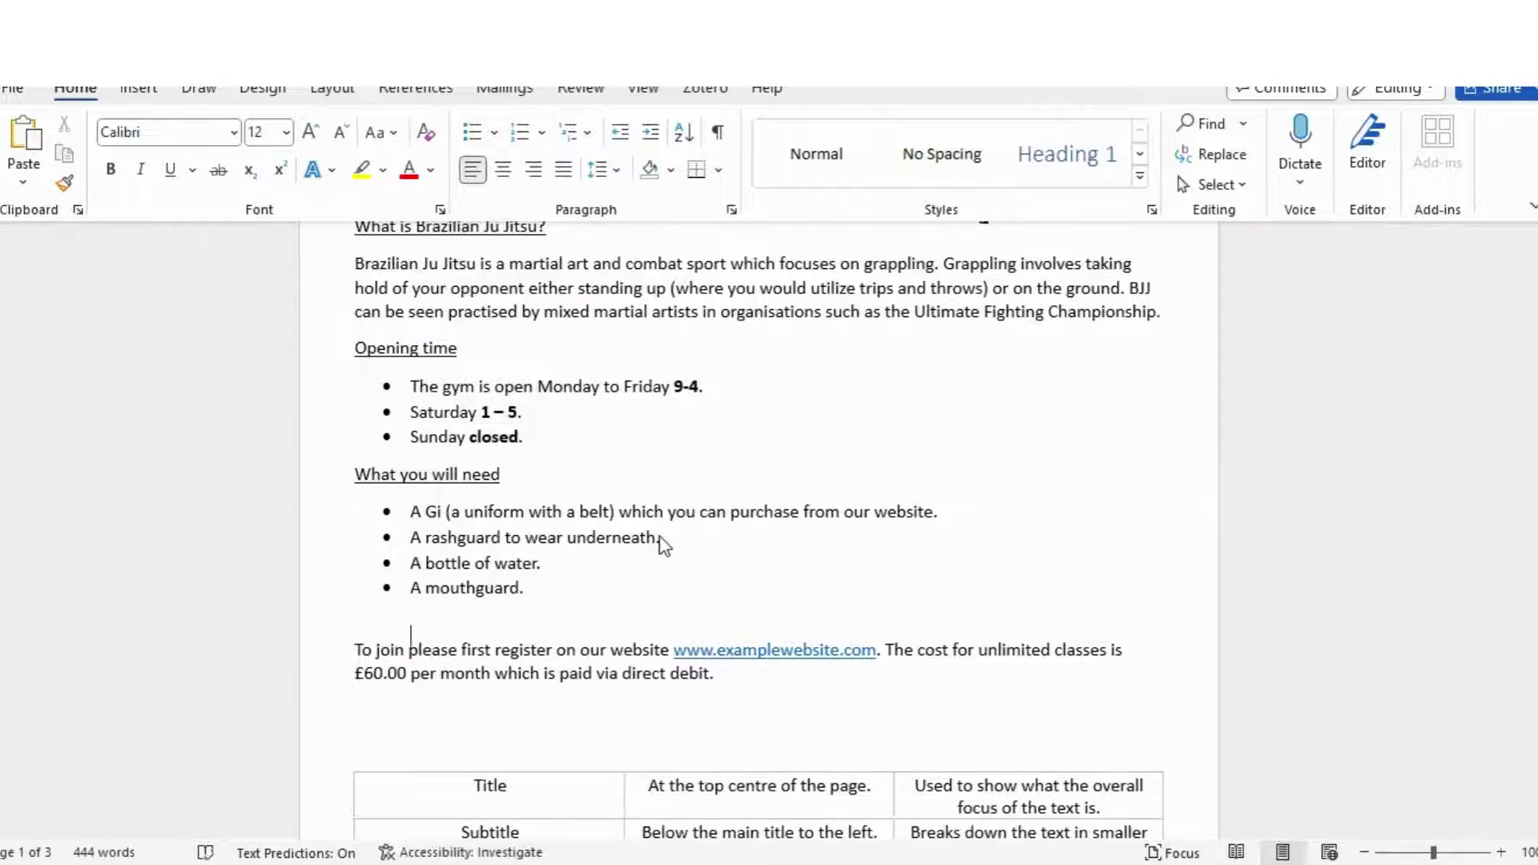
key("BackSpace")
type("Ho")
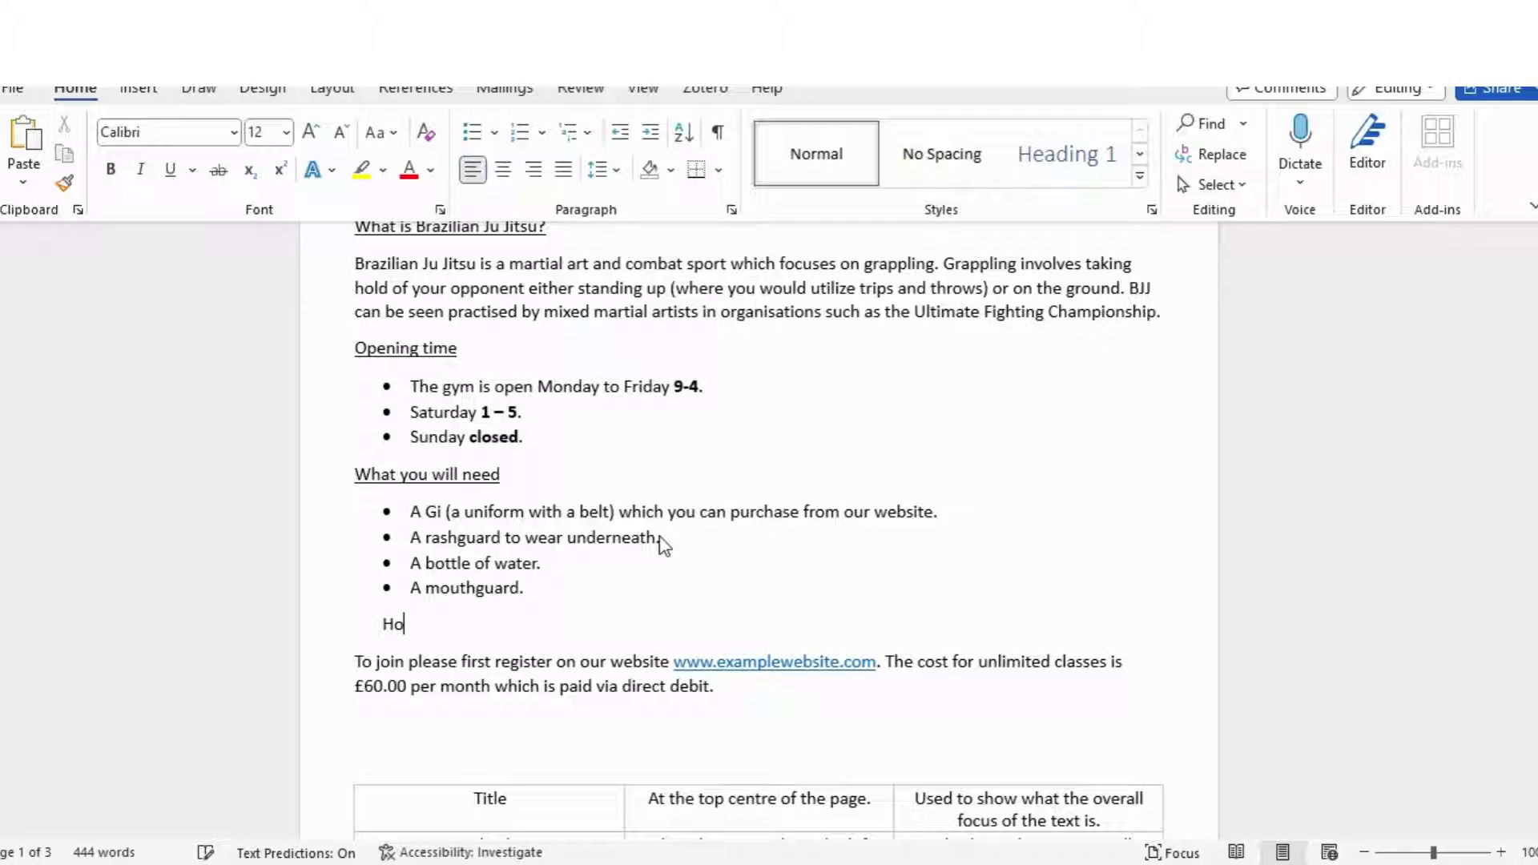
type("w to j")
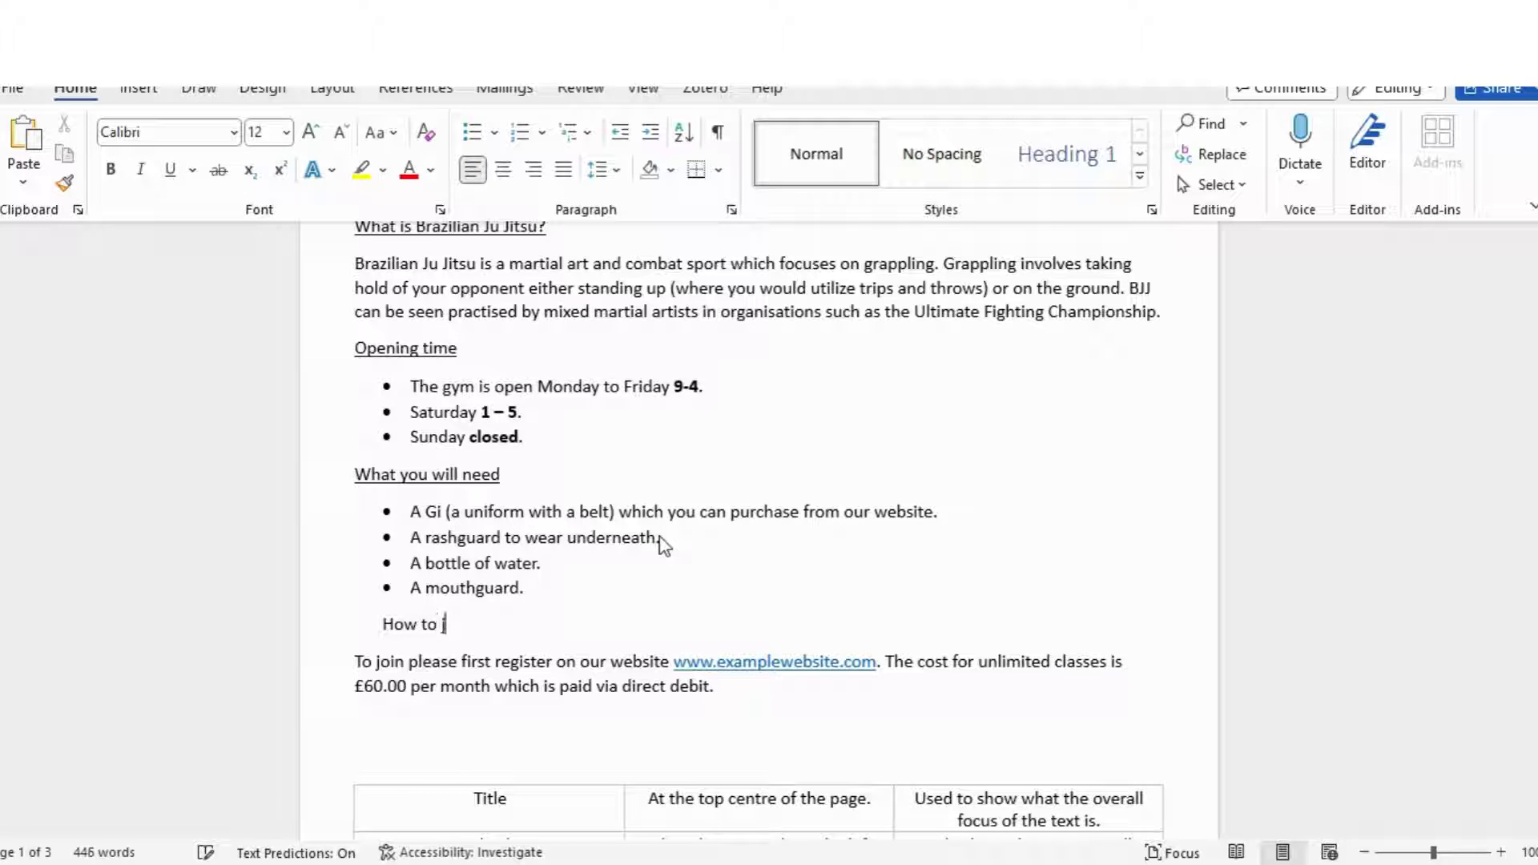
type("oin")
triple_click(430, 624)
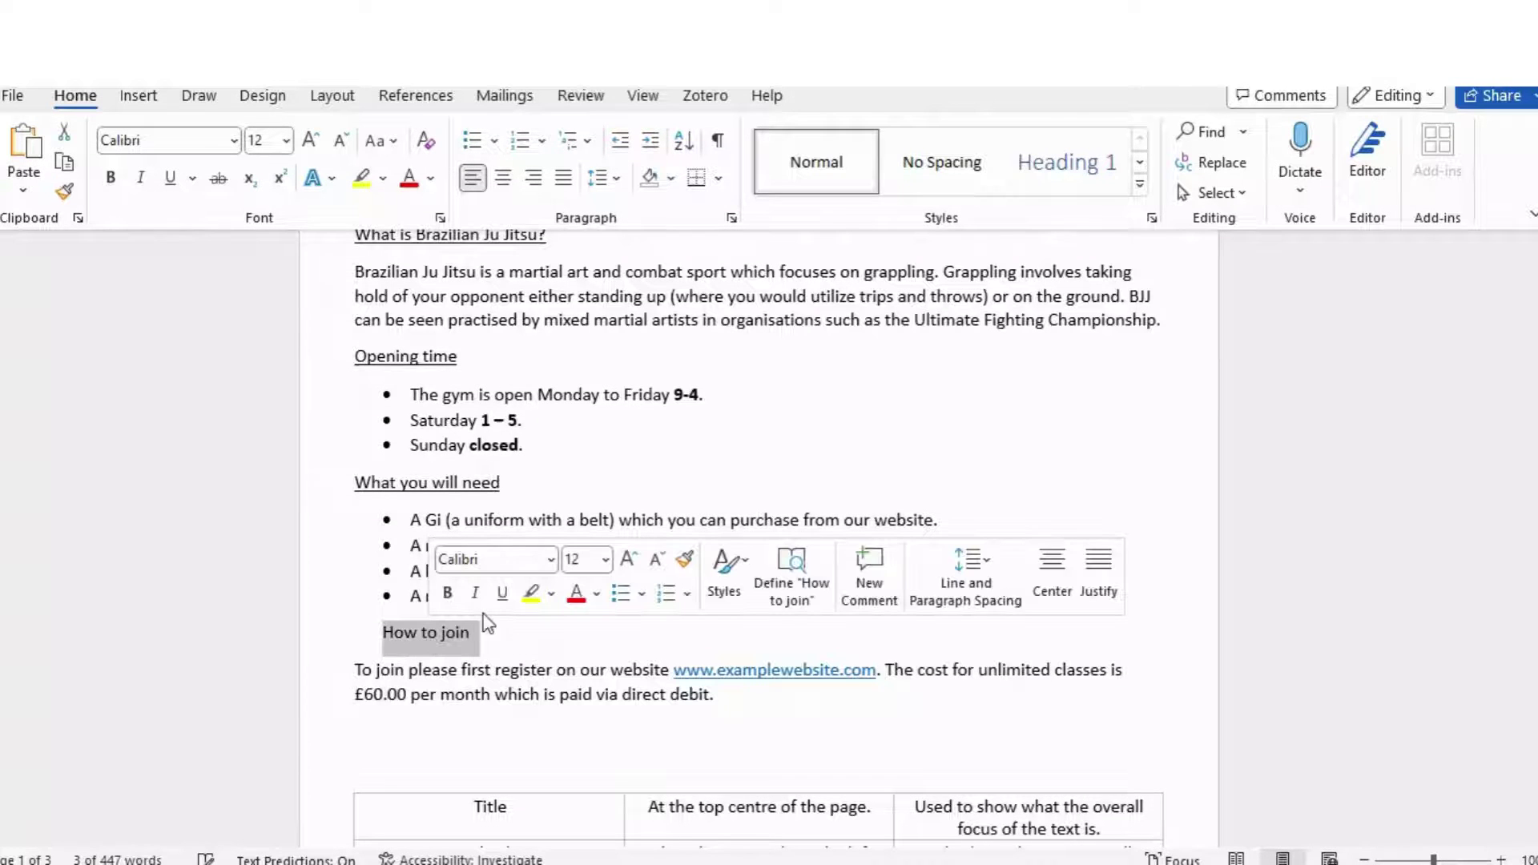
left_click(505, 590)
left_click(362, 626)
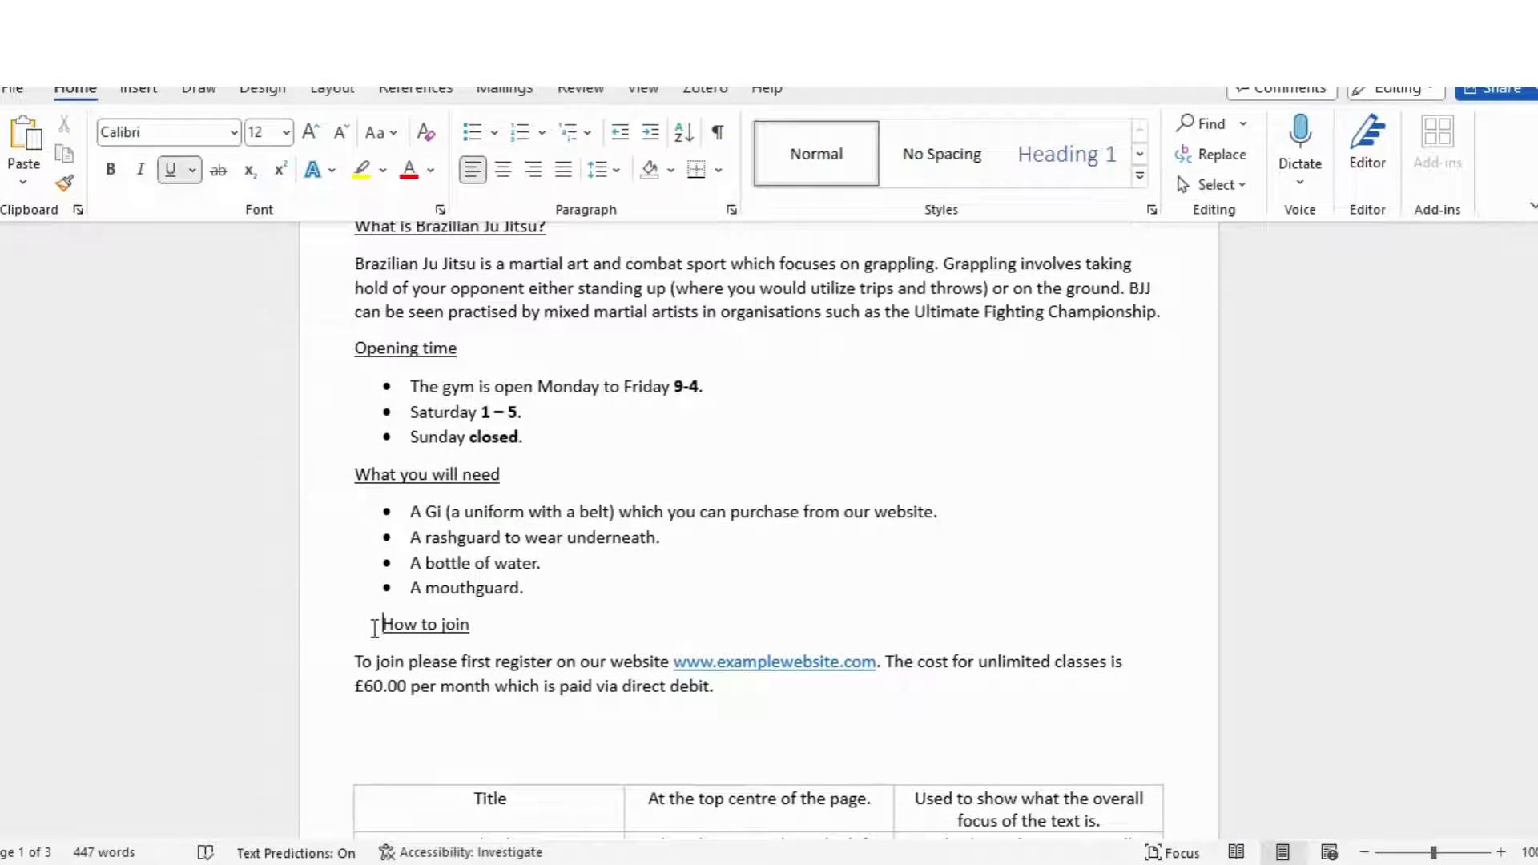
key("BackSpace")
scroll(1242, 437, "down", 1)
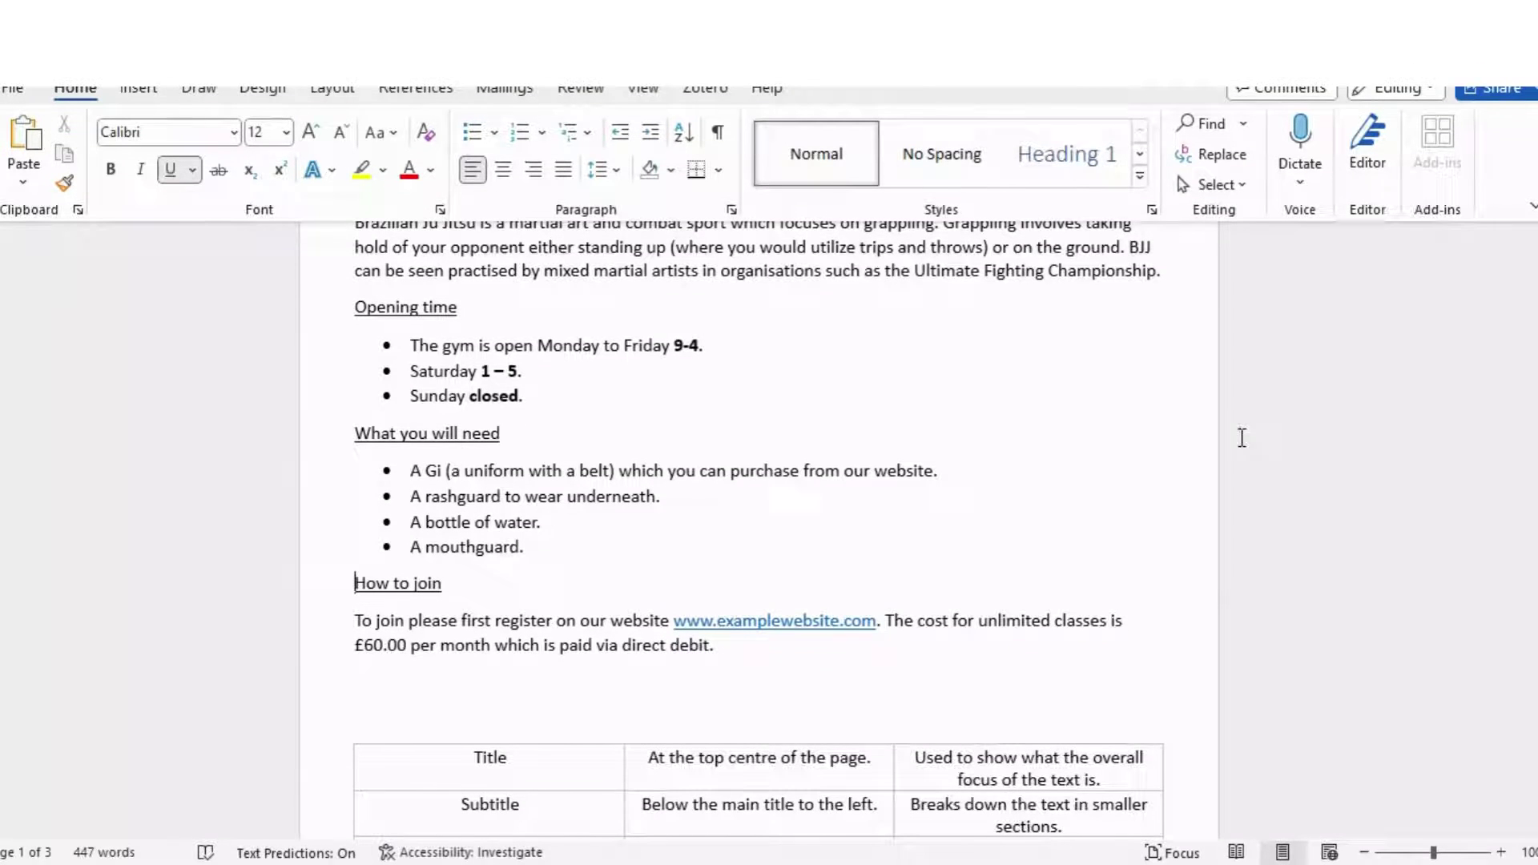
left_click_drag(355, 622, 675, 625)
left_click(765, 638)
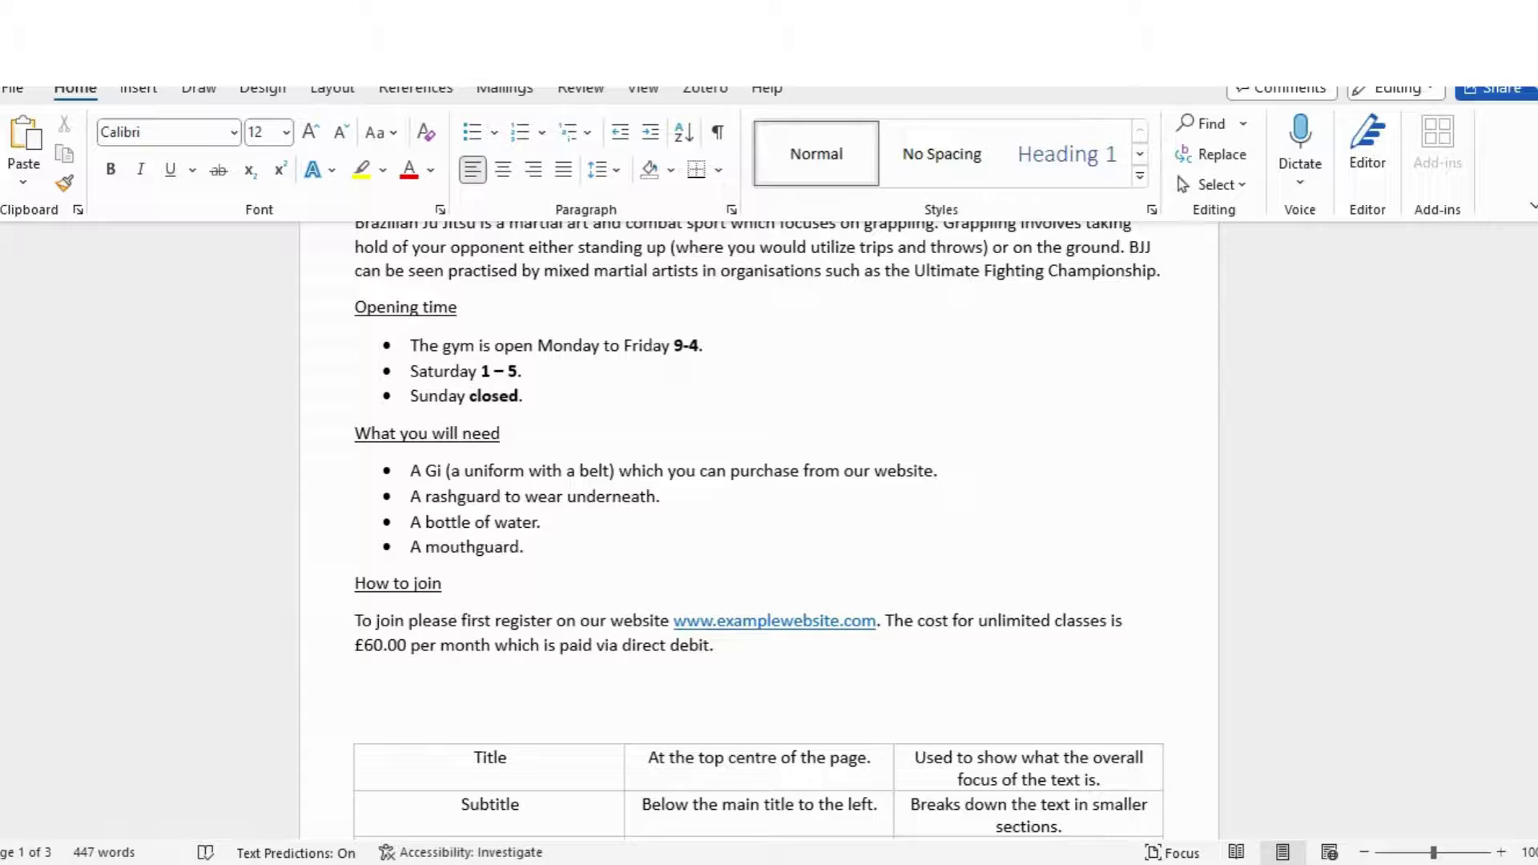
scroll(759, 529, "up", 4)
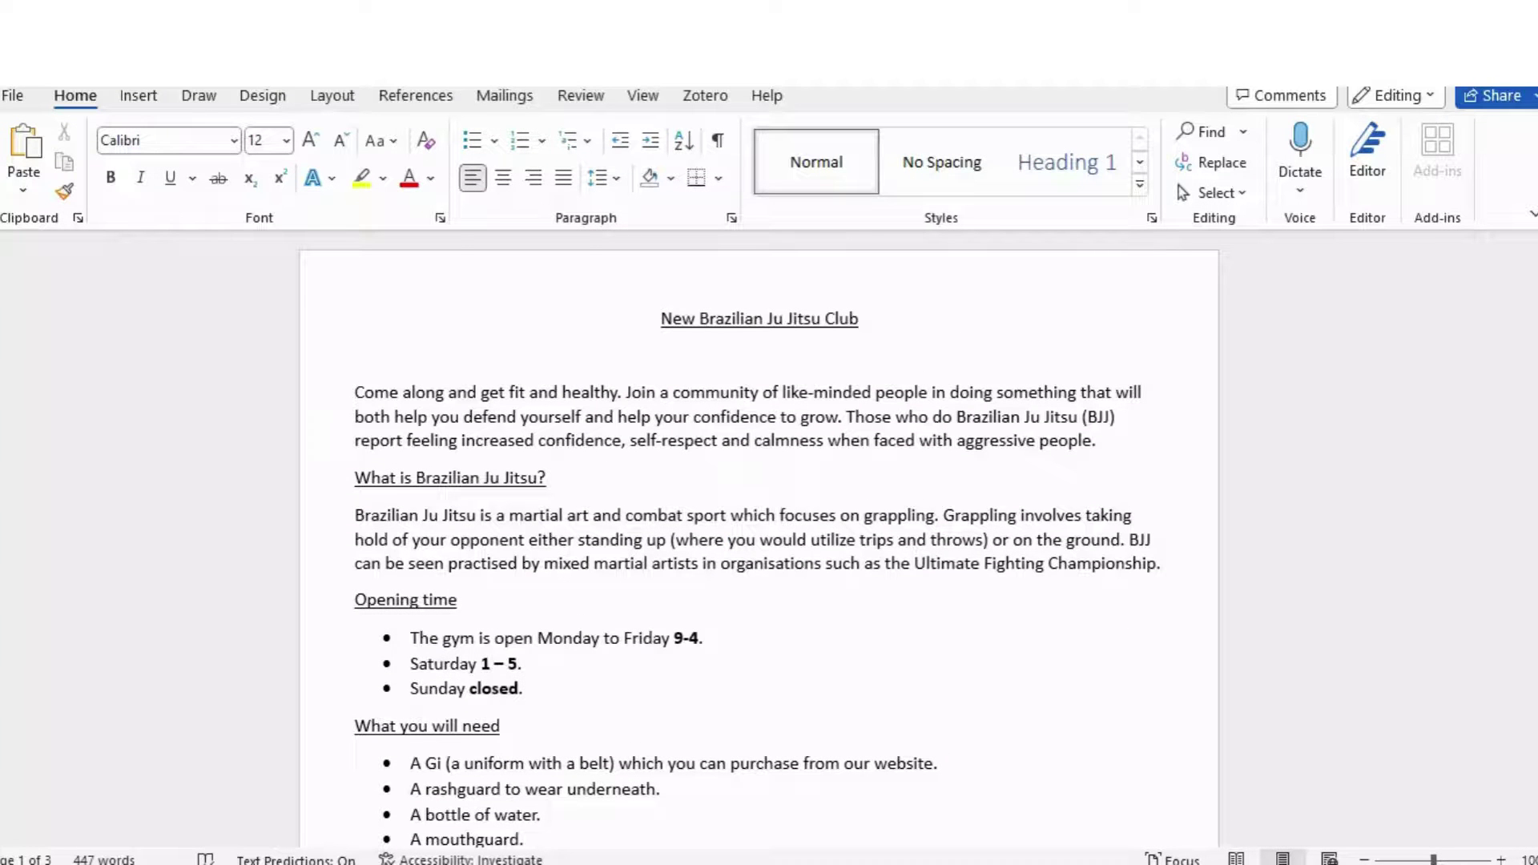
scroll(759, 529, "down", 5)
scroll(759, 529, "up", 5)
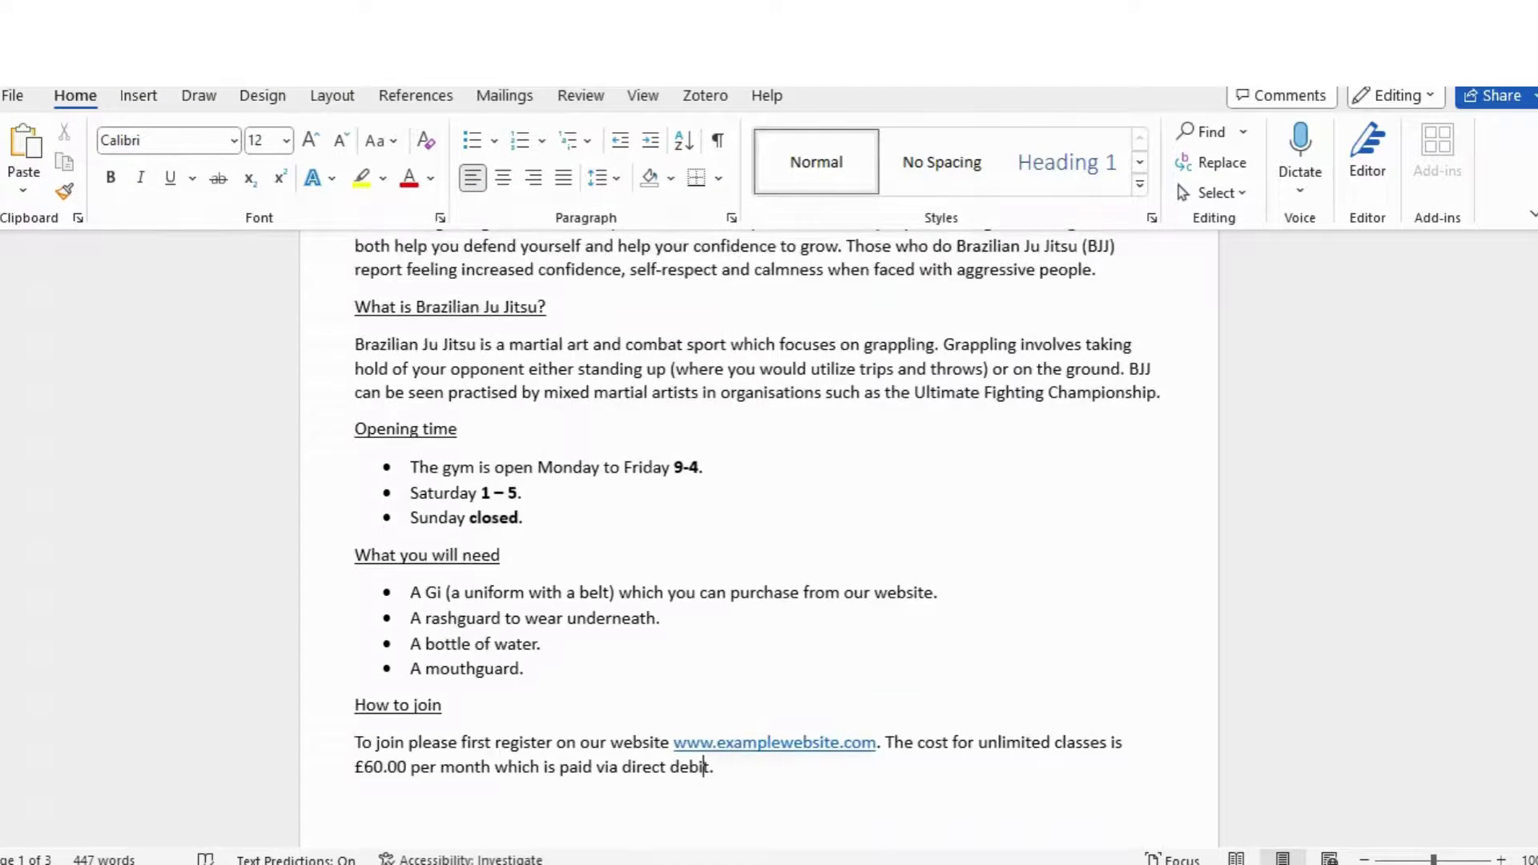
left_click(548, 336)
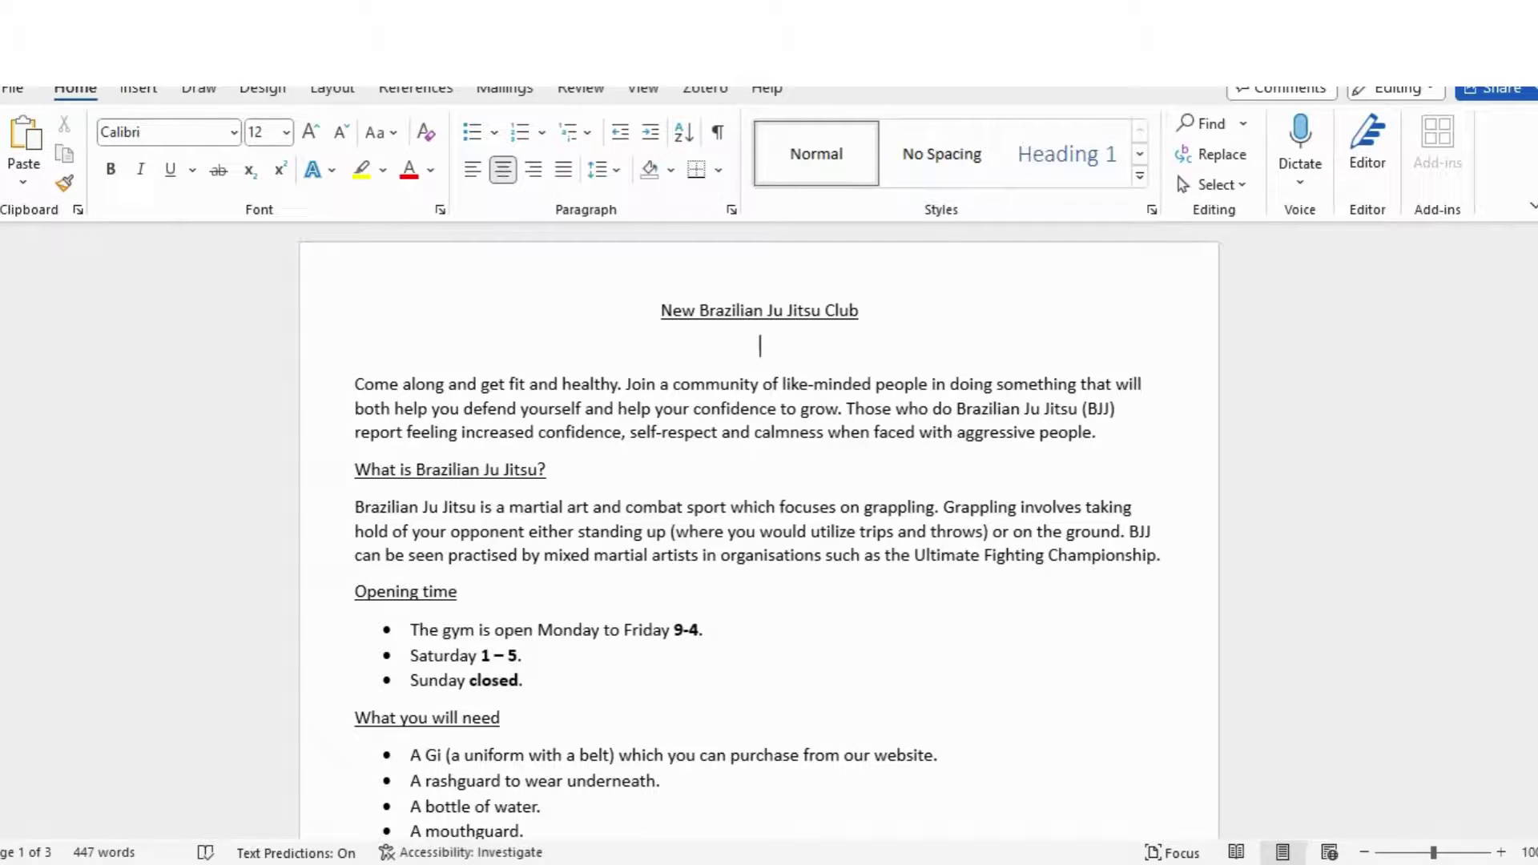
scroll(759, 529, "down", 6)
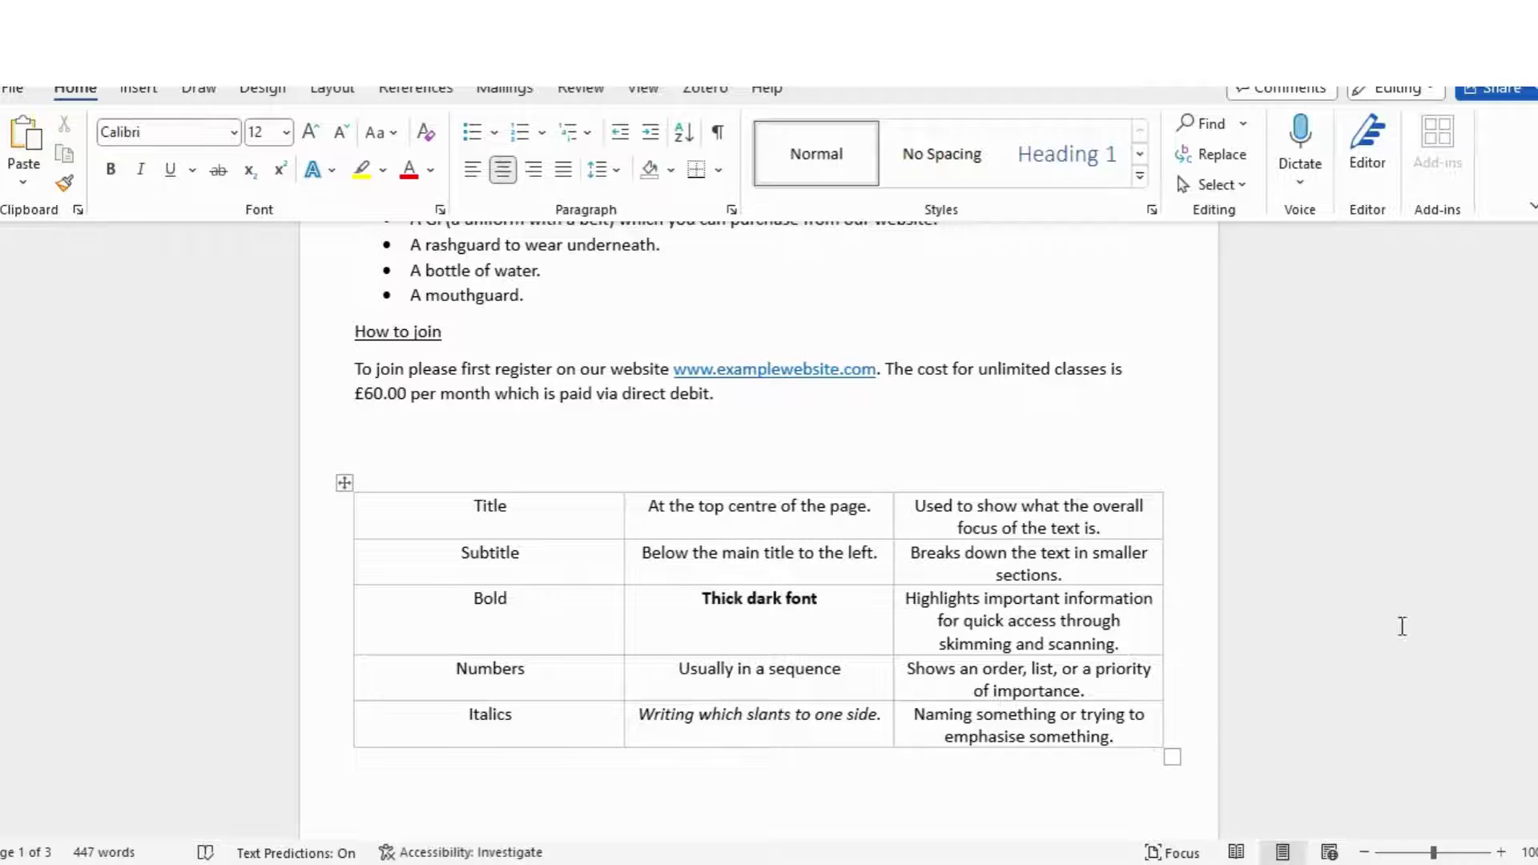
scroll(605, 430, "up", 4)
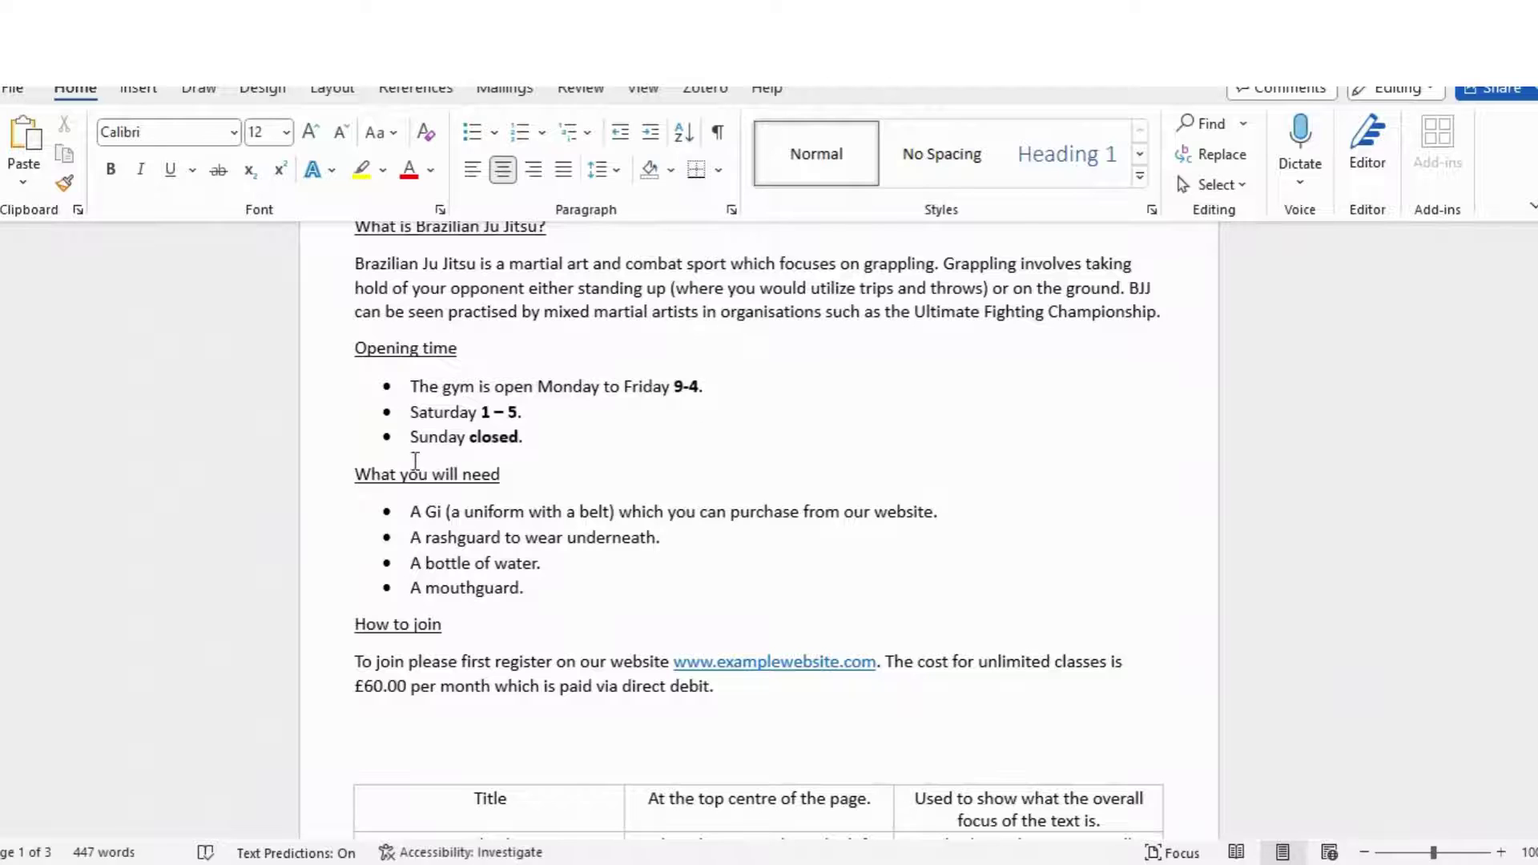
Step: Change 'closed.' on the Sunday line from bold to red italic
left_click_drag(471, 437, 523, 439)
left_click(540, 401)
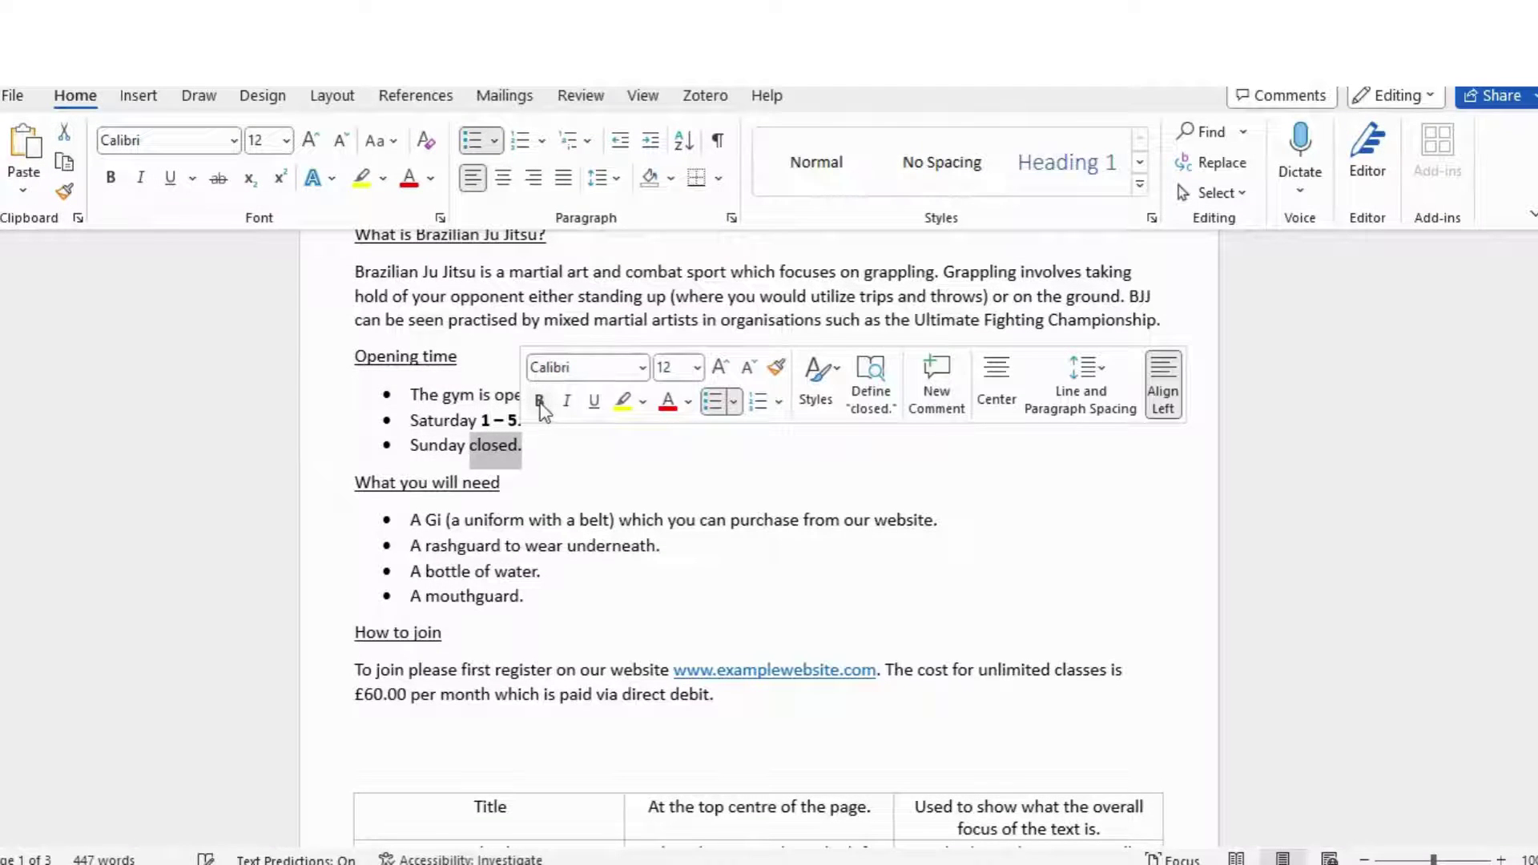
left_click(567, 402)
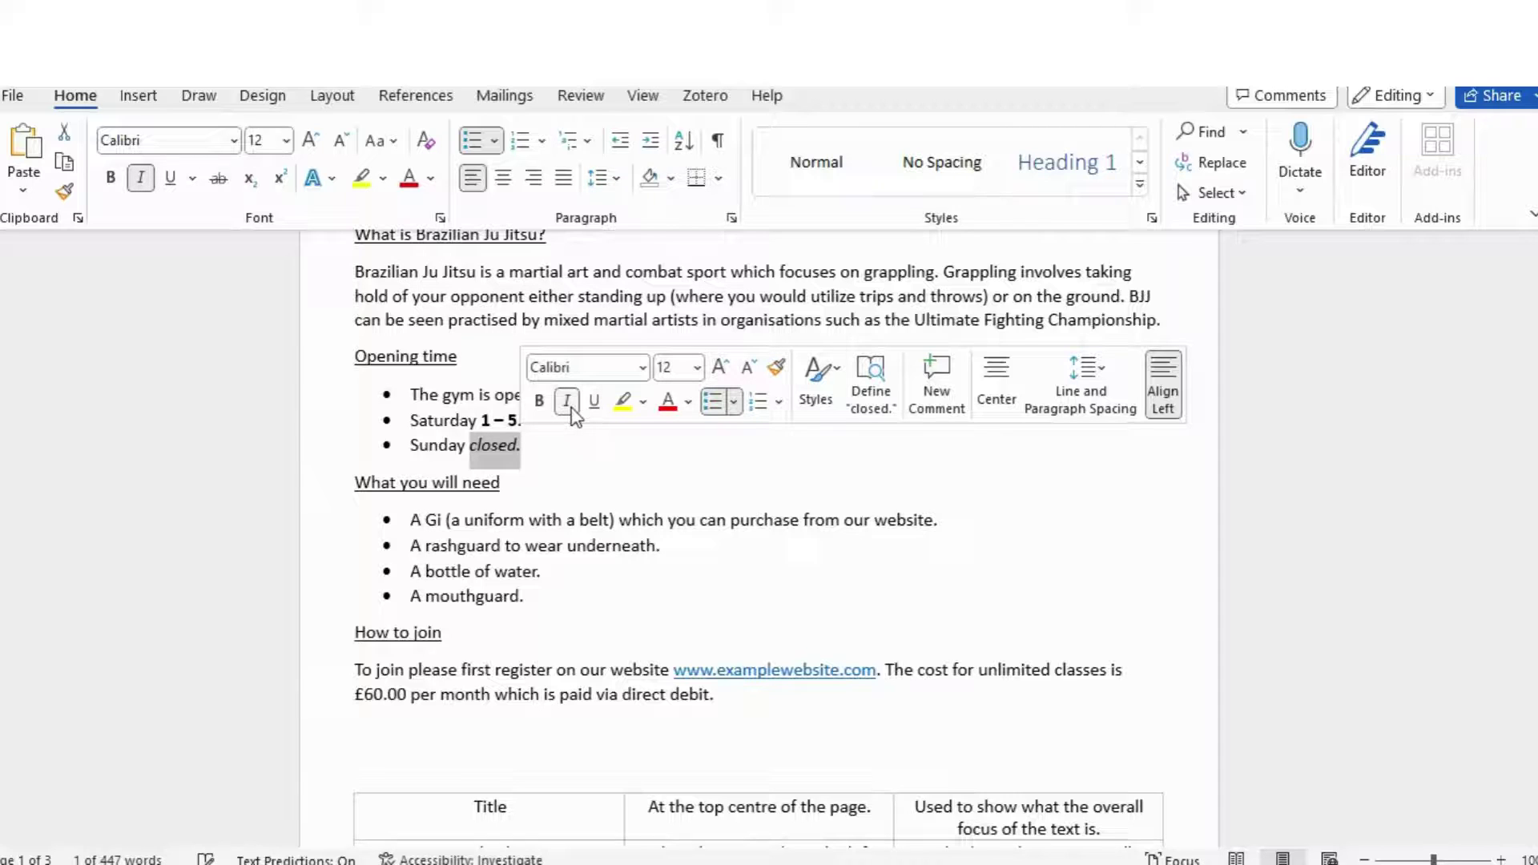
left_click(669, 400)
left_click(704, 457)
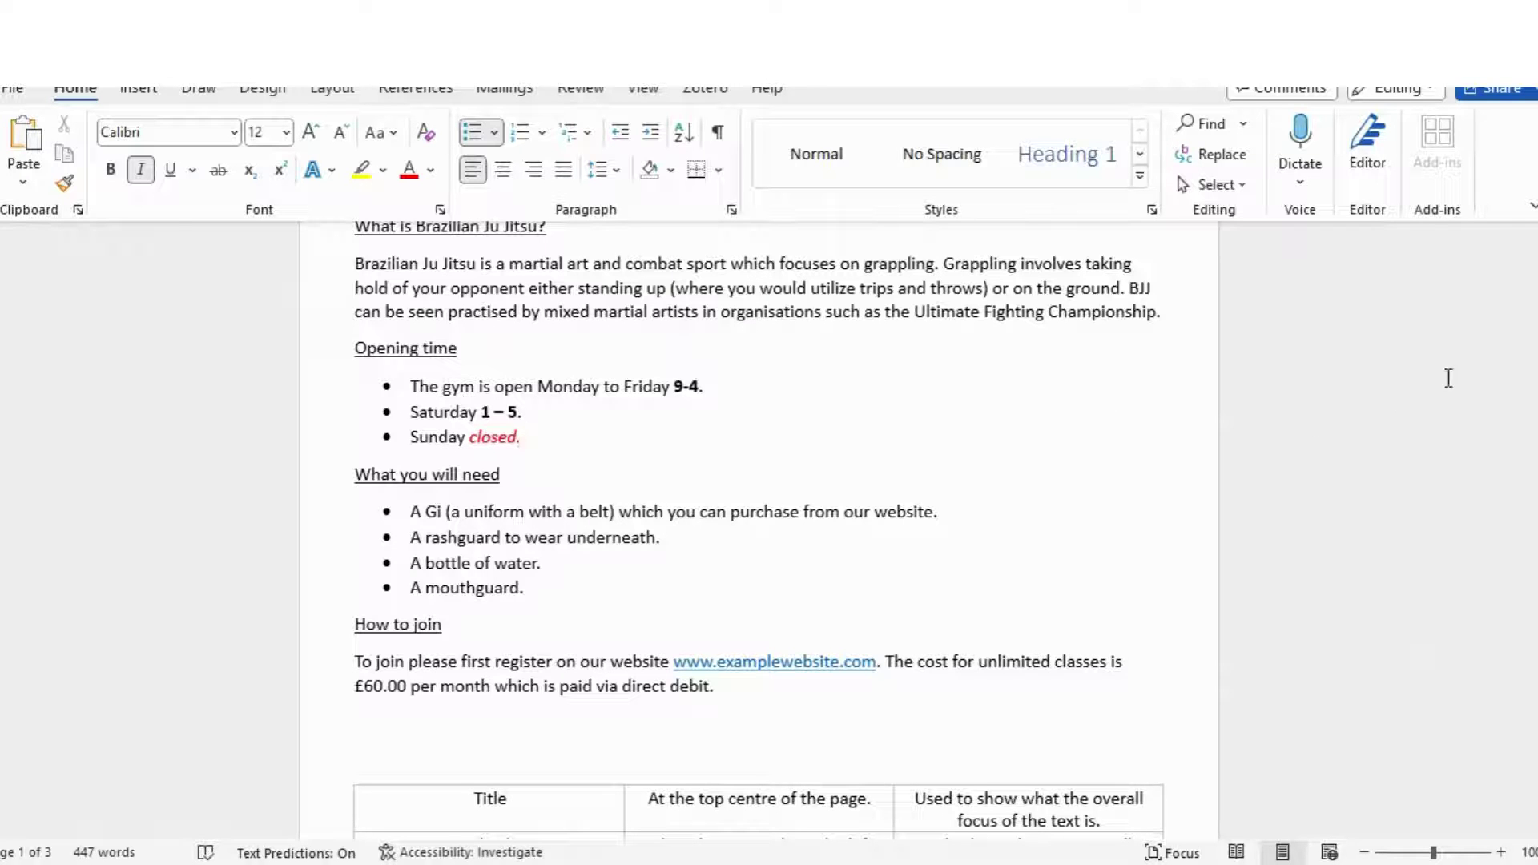
Step: Place the insertion point after the 'Championship.' sentence
scroll(759, 481, "down", 8)
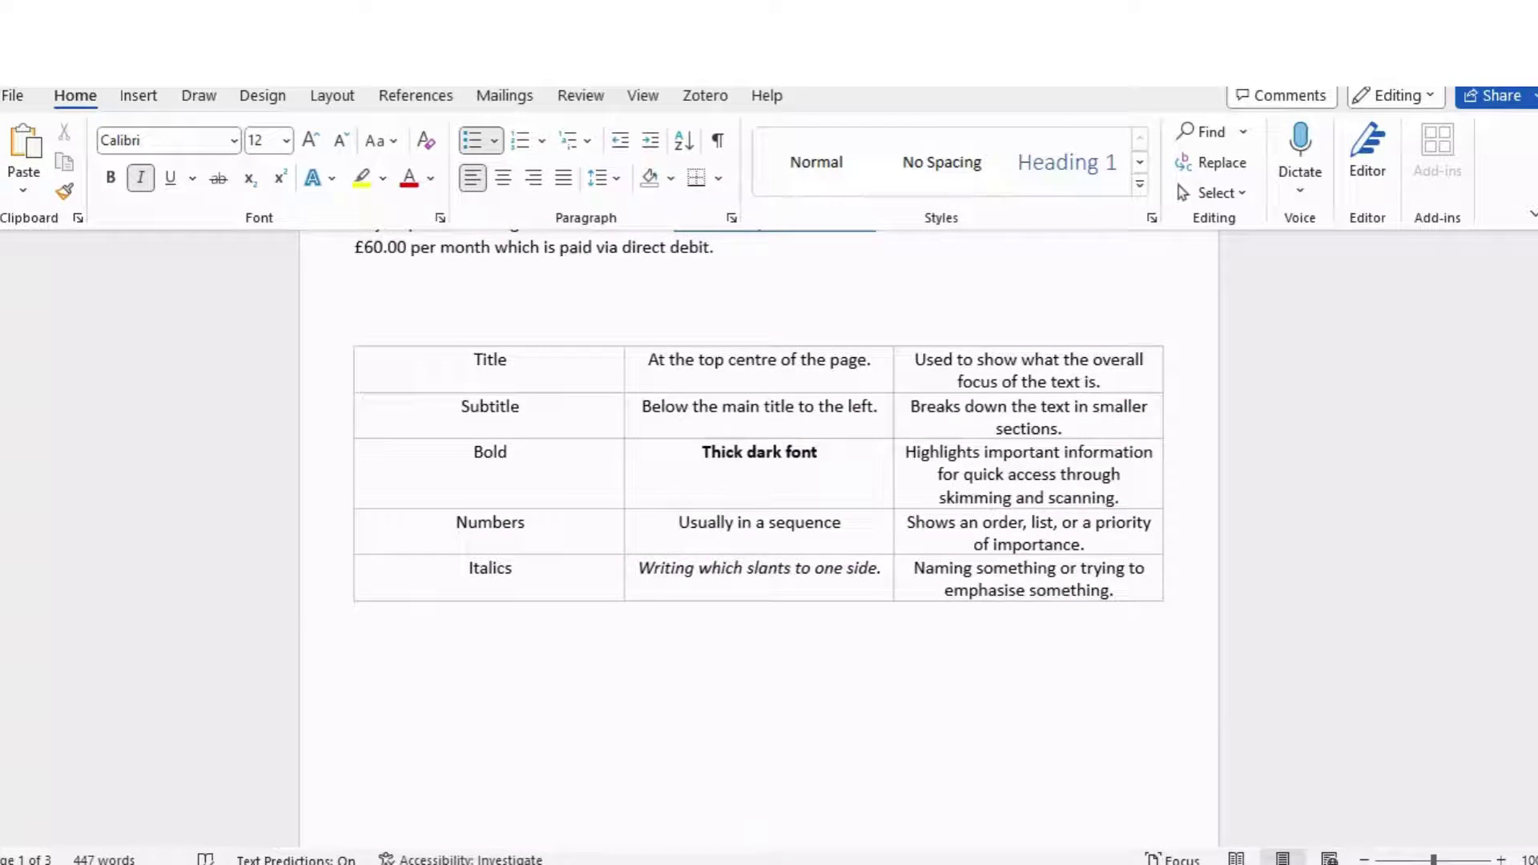
scroll(758, 481, "down", 5)
scroll(759, 481, "up", 7)
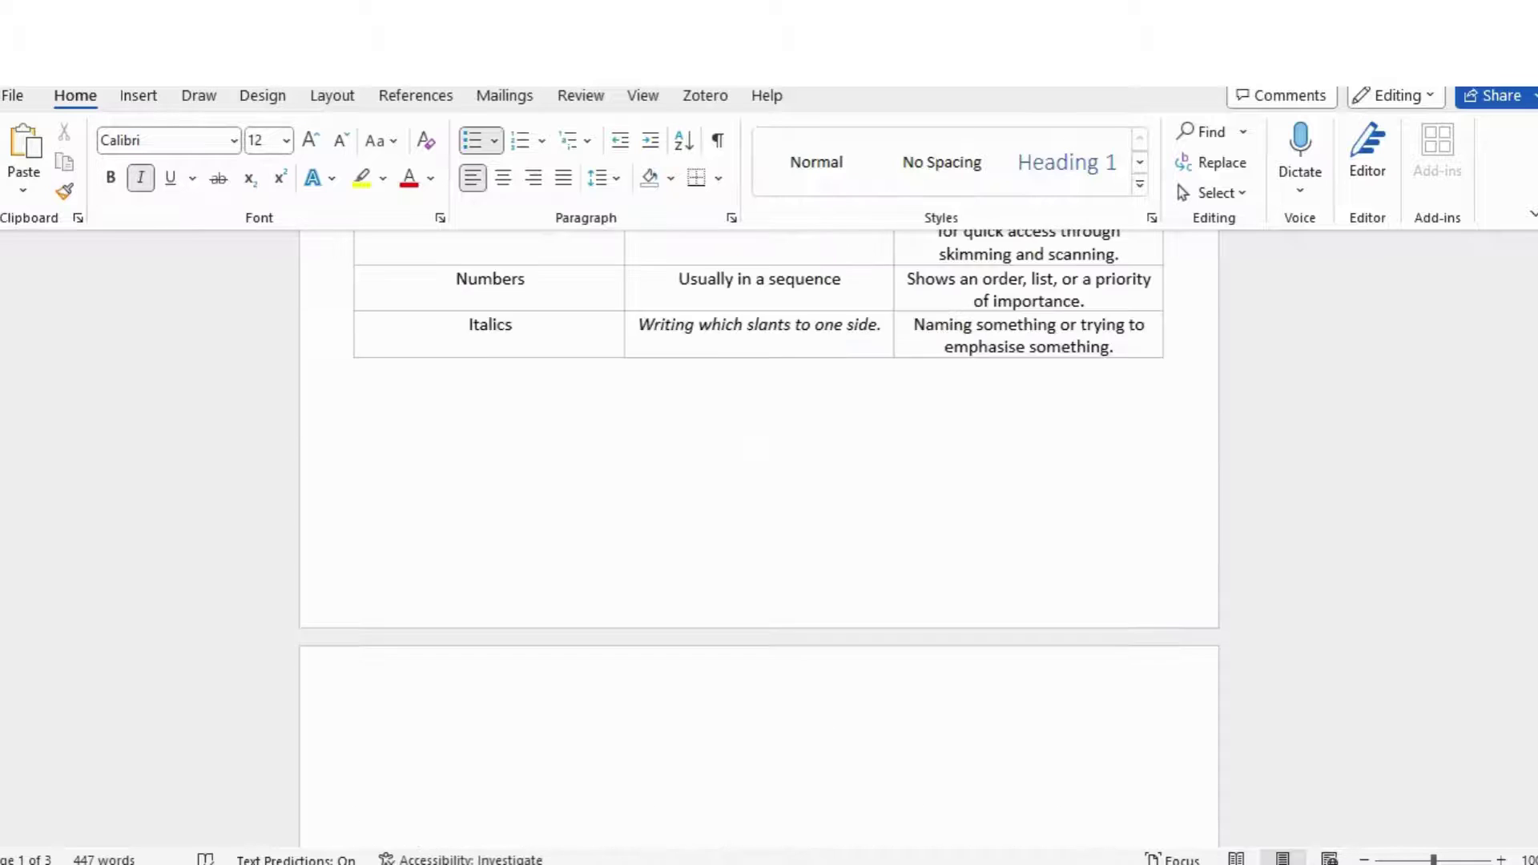
scroll(1535, 337, "up", 7)
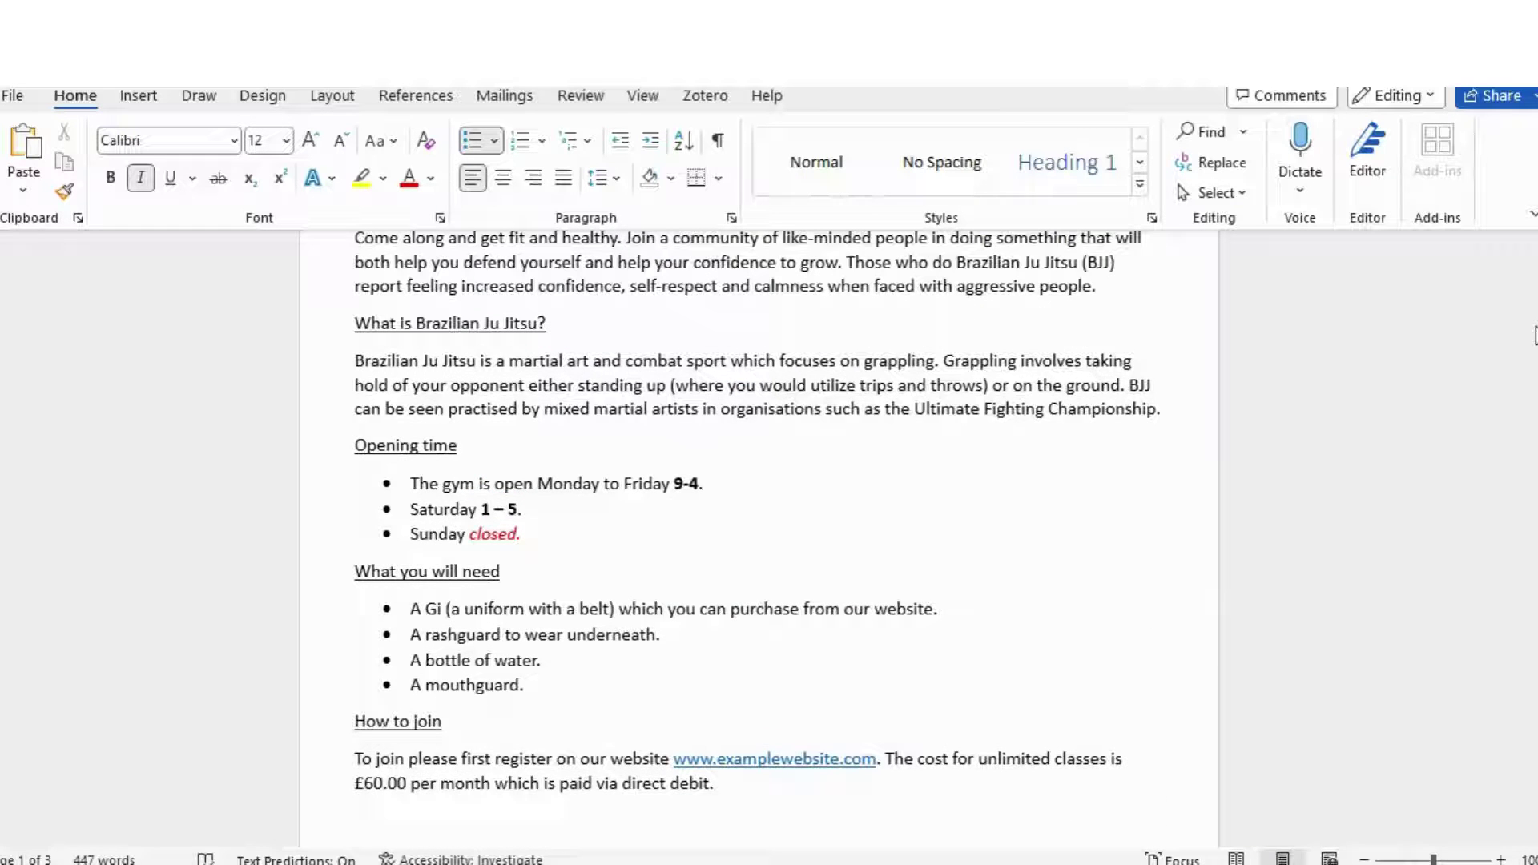
left_click(1170, 441)
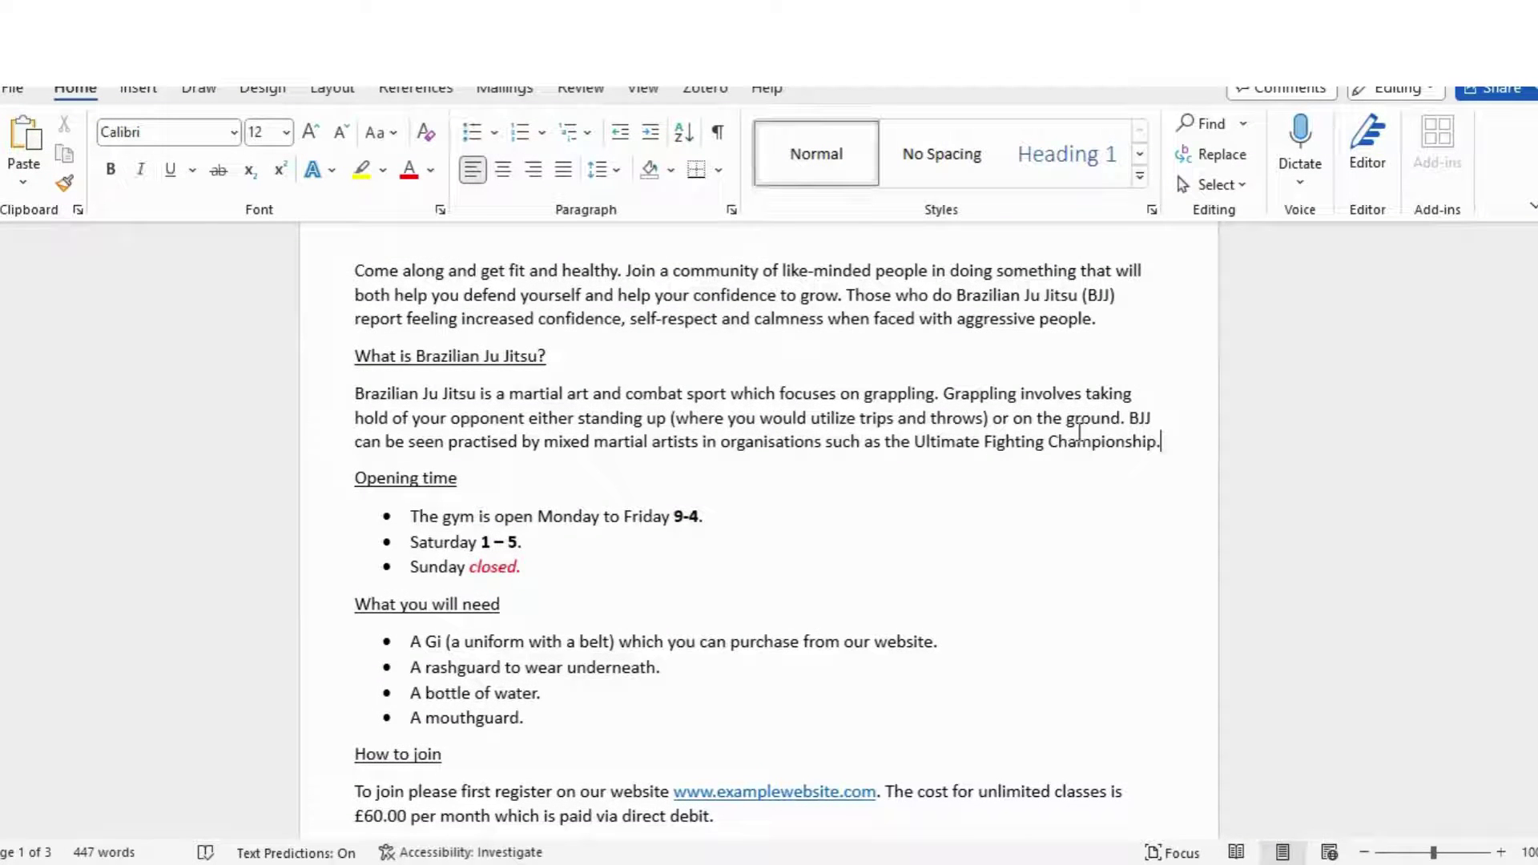
scroll(672, 478, "up", 2)
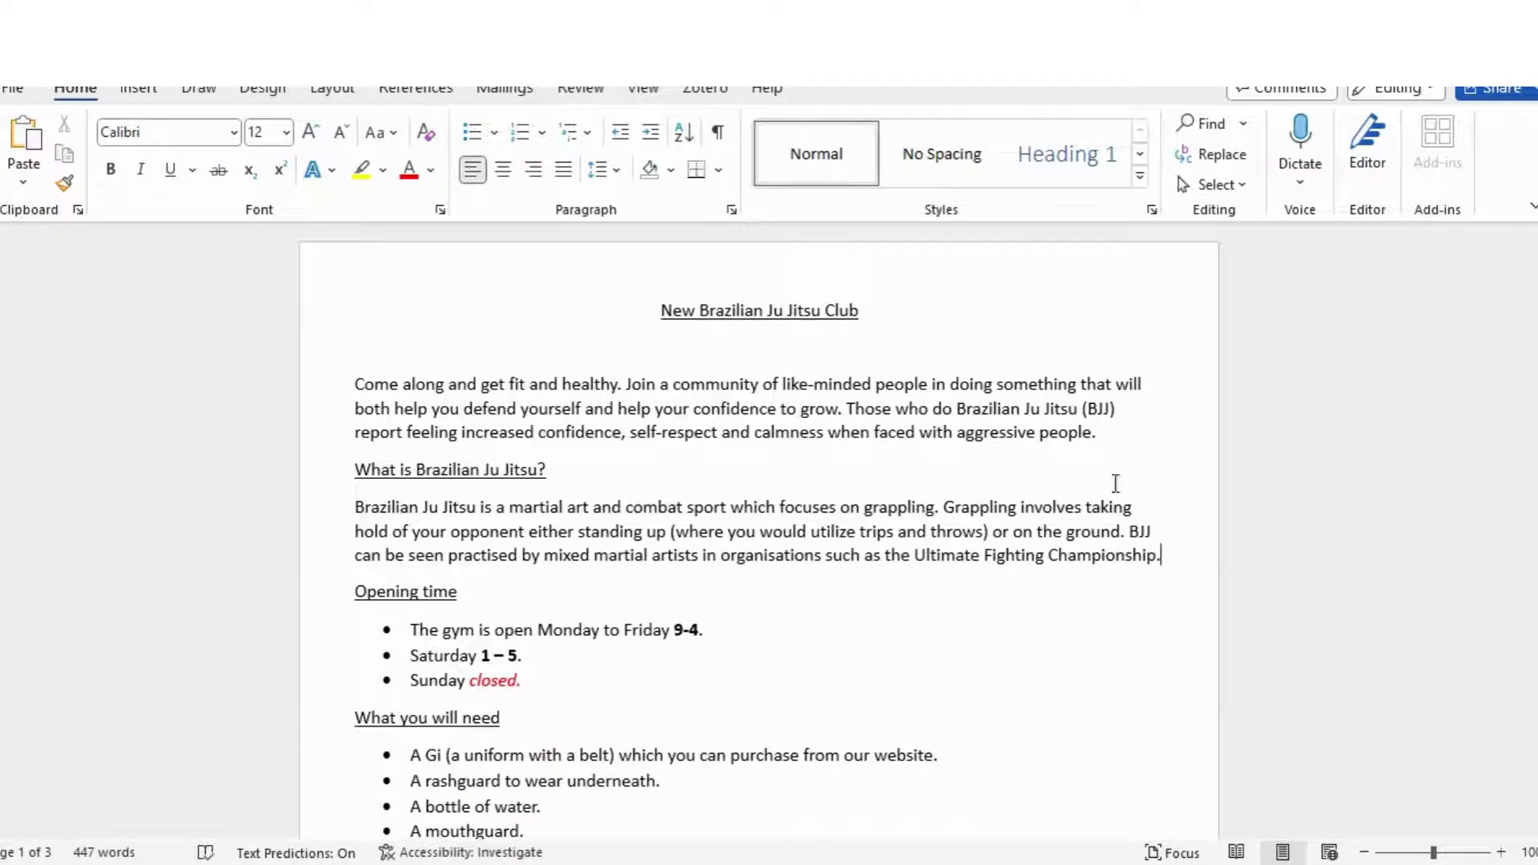
Step: Paste the copied block with the grappling photo and 'Figure 1' caption after 'Championship.'
key("Return")
key("Return")
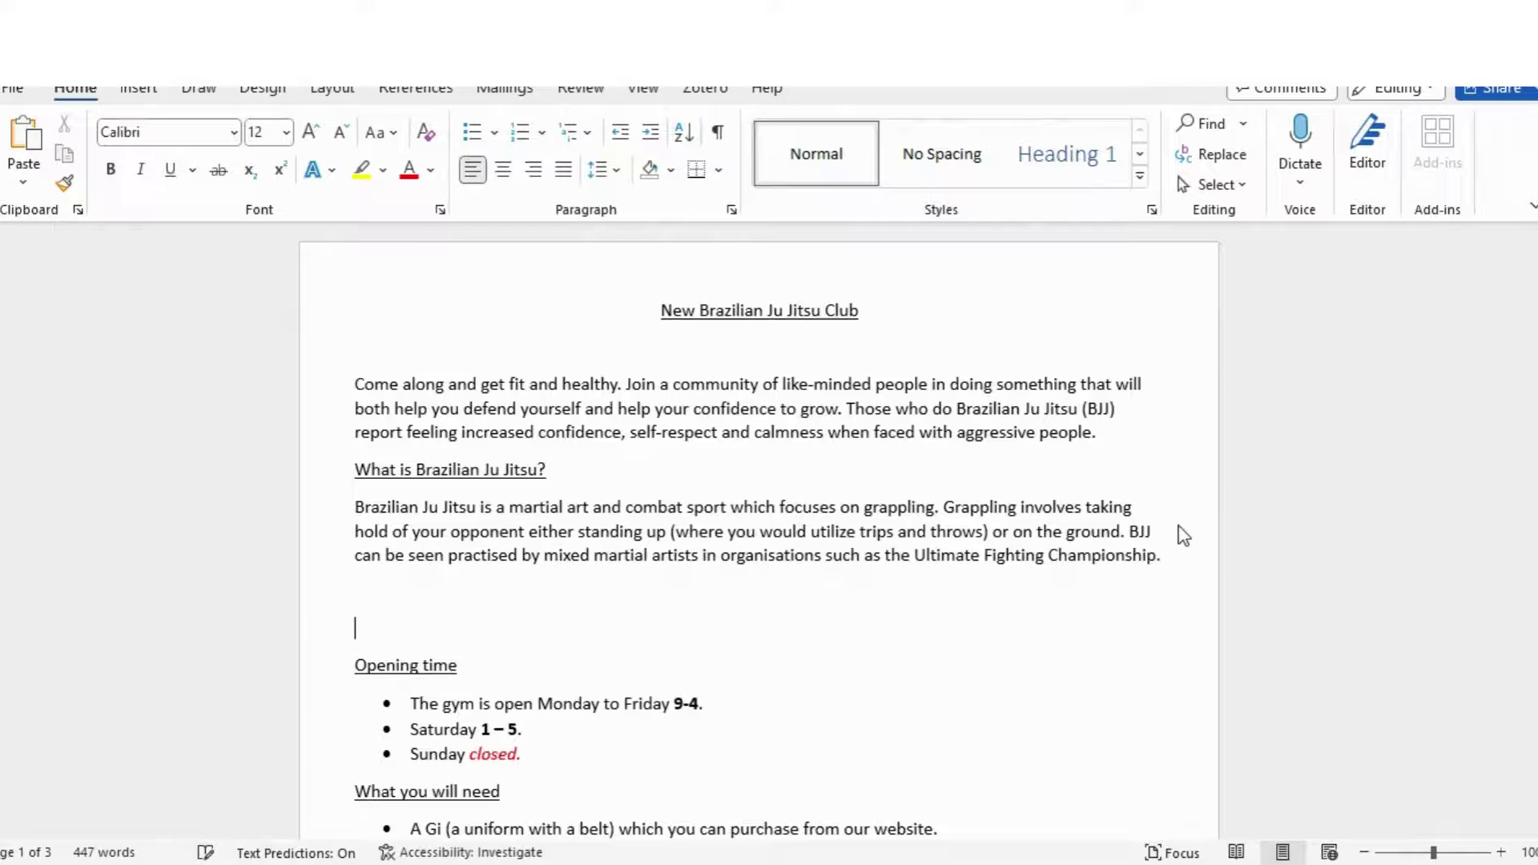
key("ctrl+v")
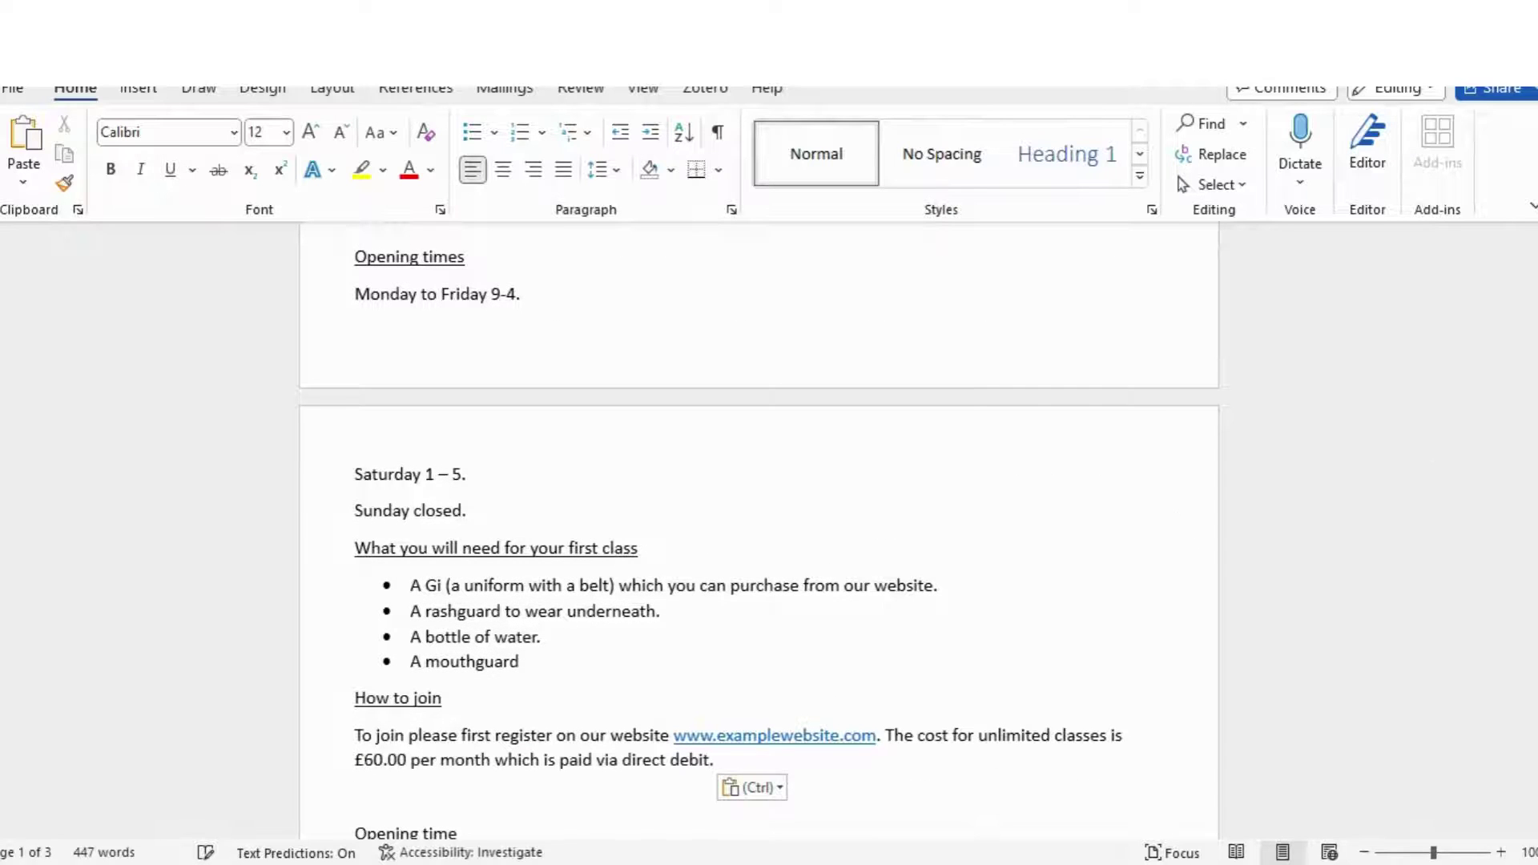
scroll(759, 536, "up", 12)
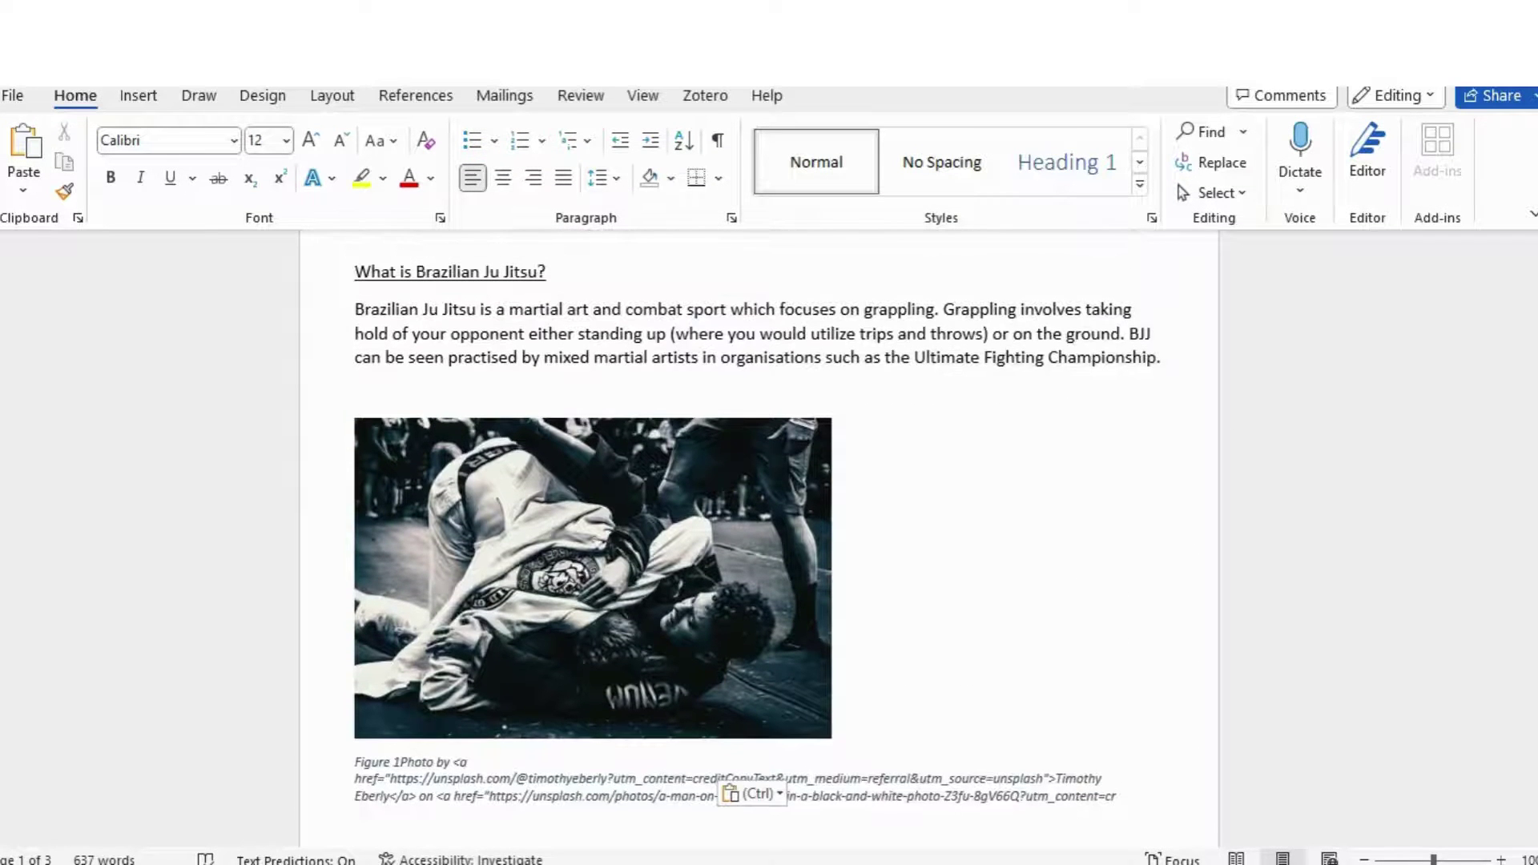
scroll(759, 521, "down", 4)
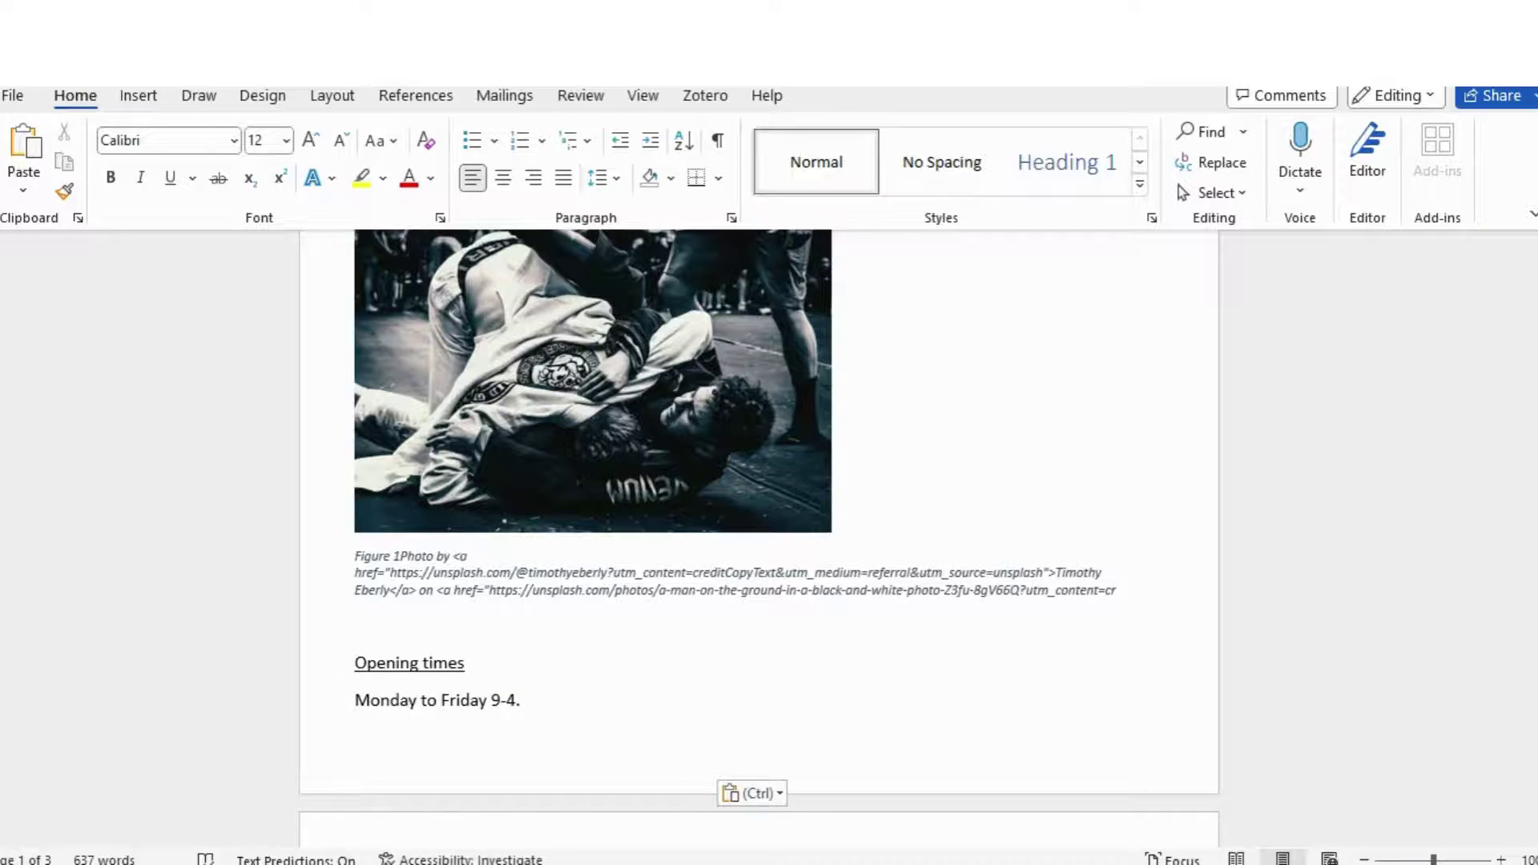
scroll(759, 537, "up", 3)
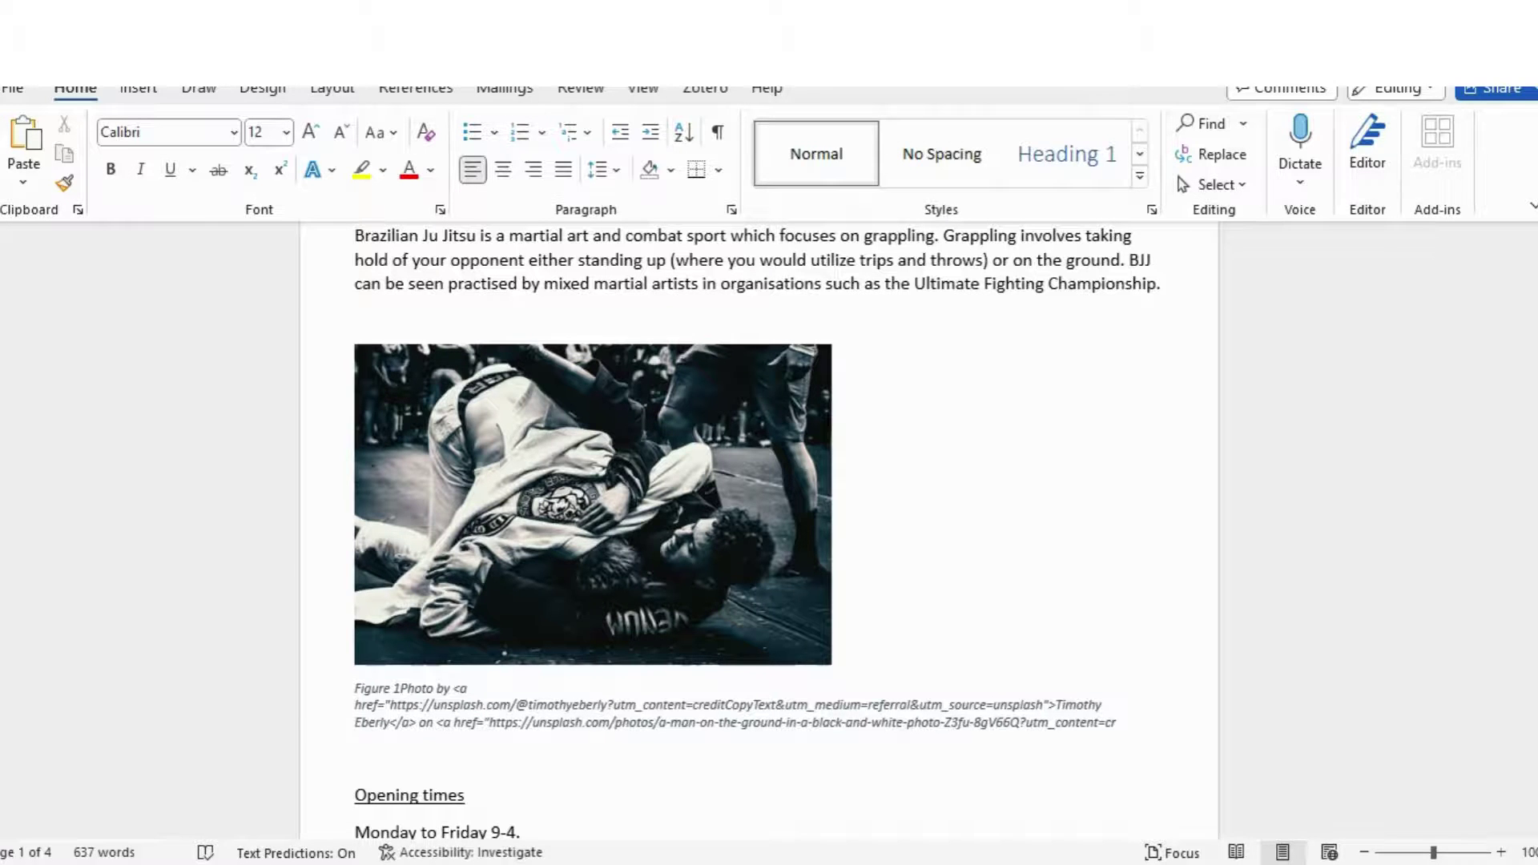
Step: Delete the first, duplicated copy of the title and intro at the top of the leaflet
scroll(757, 537, "up", 4)
key("ctrl+v")
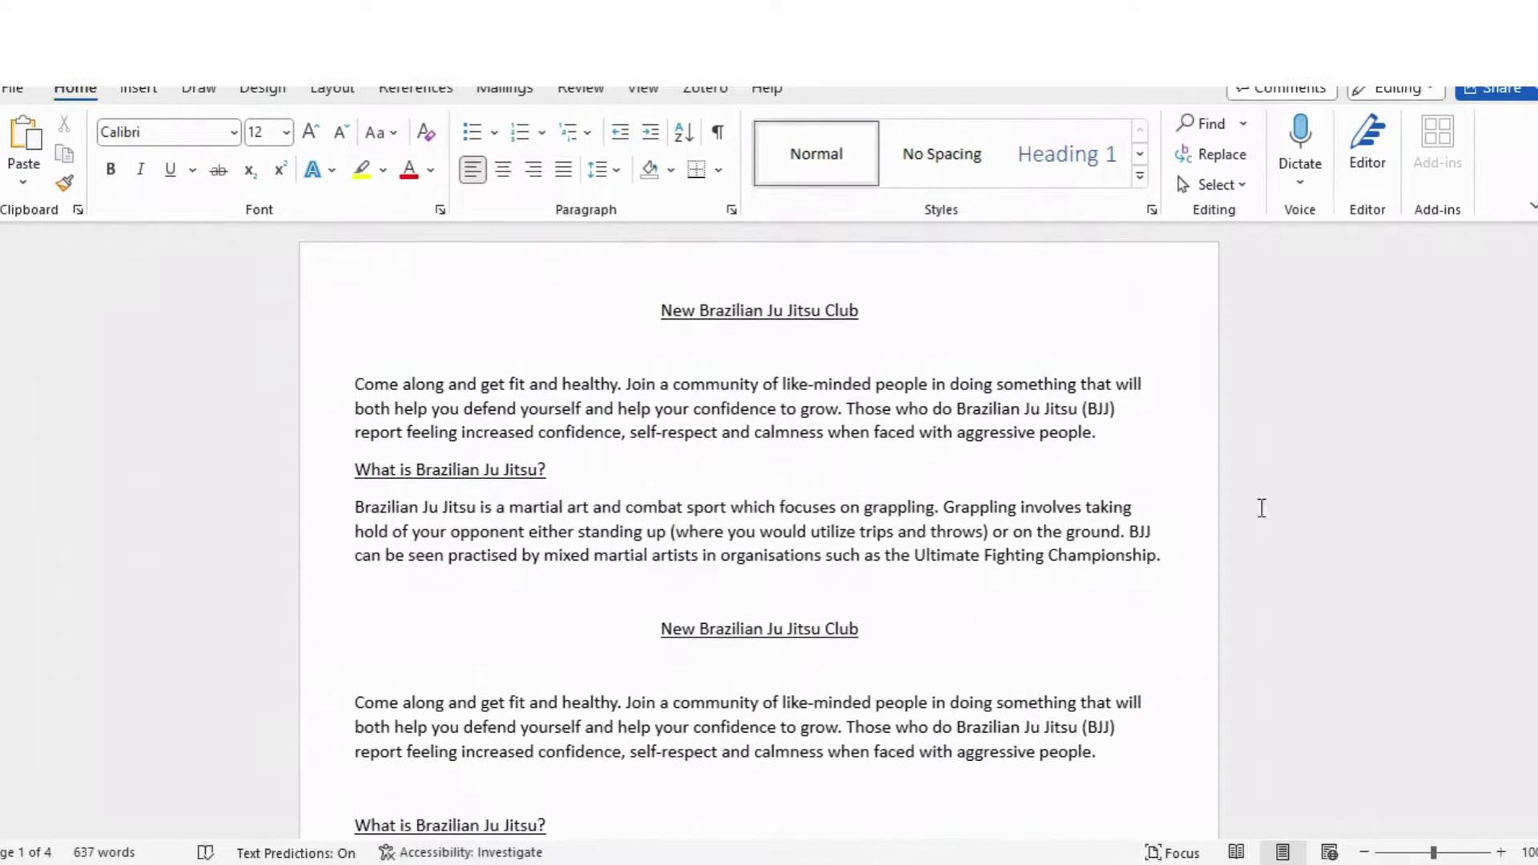
left_click_drag(1182, 561, 412, 337)
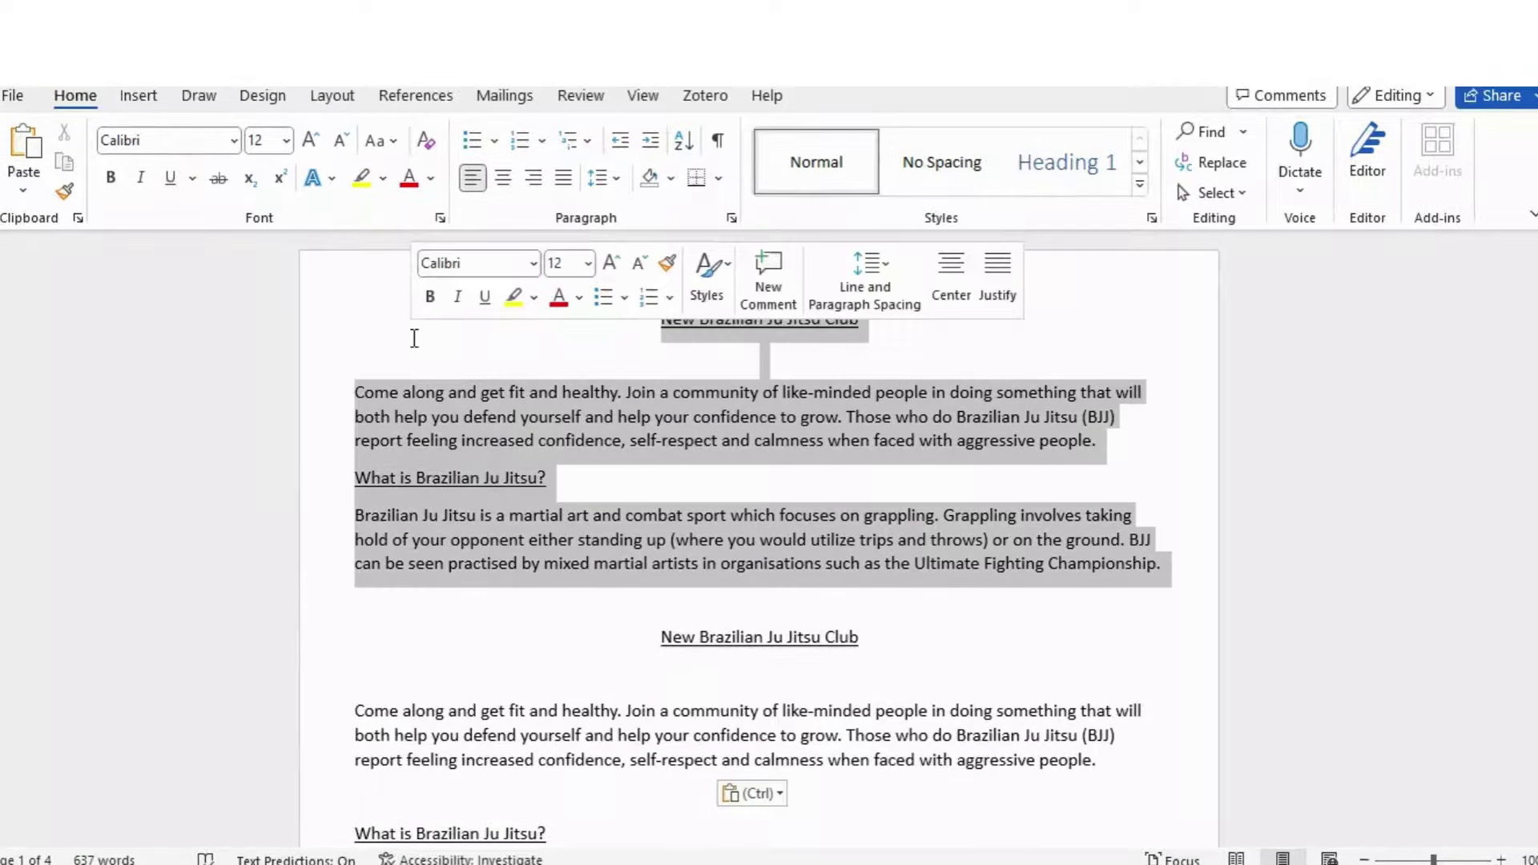
key("Delete")
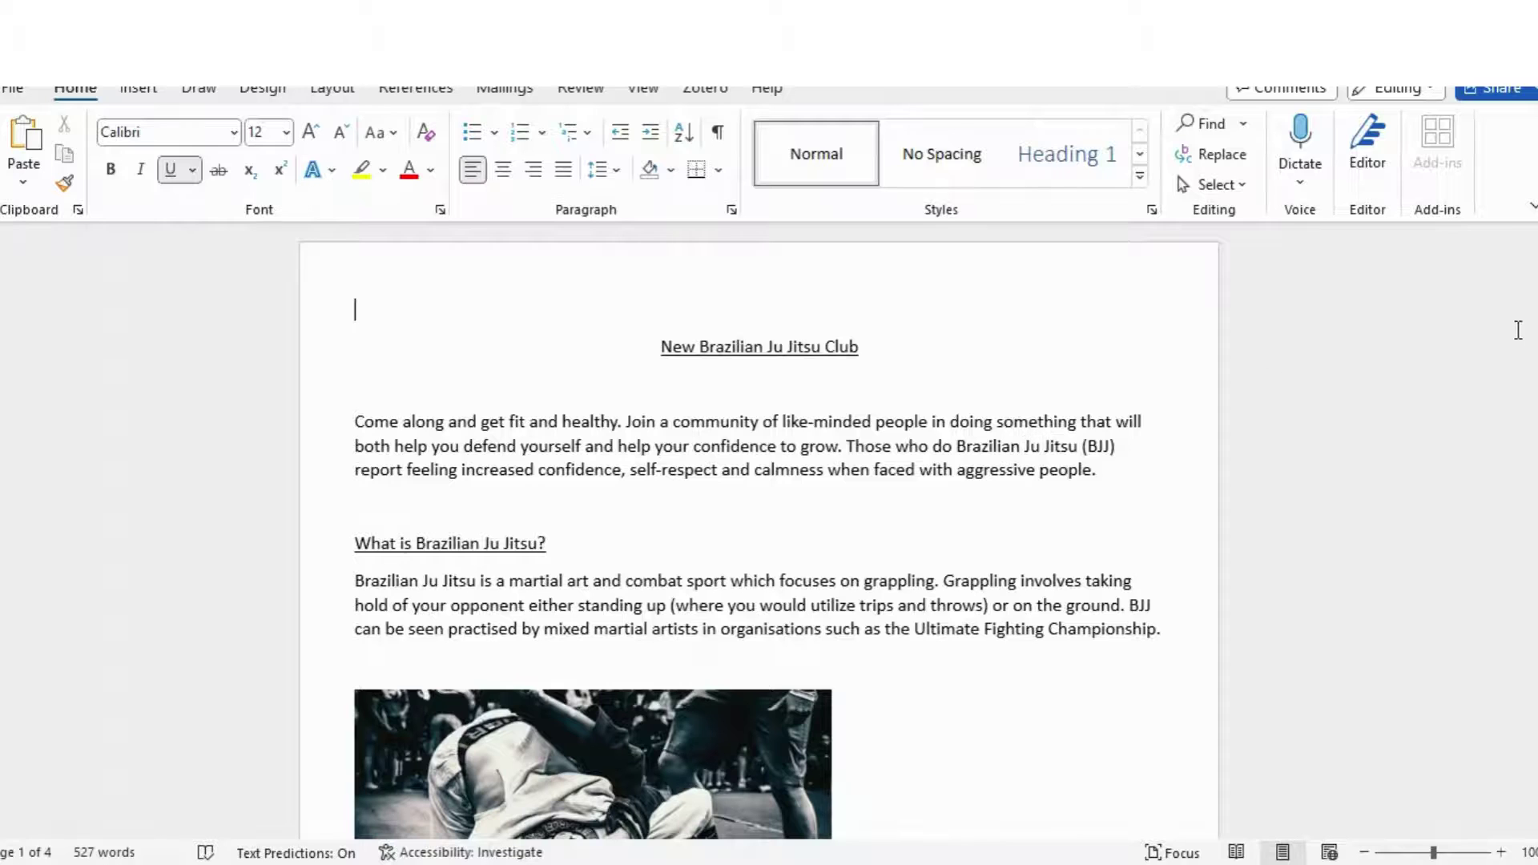
scroll(757, 537, "down", 10)
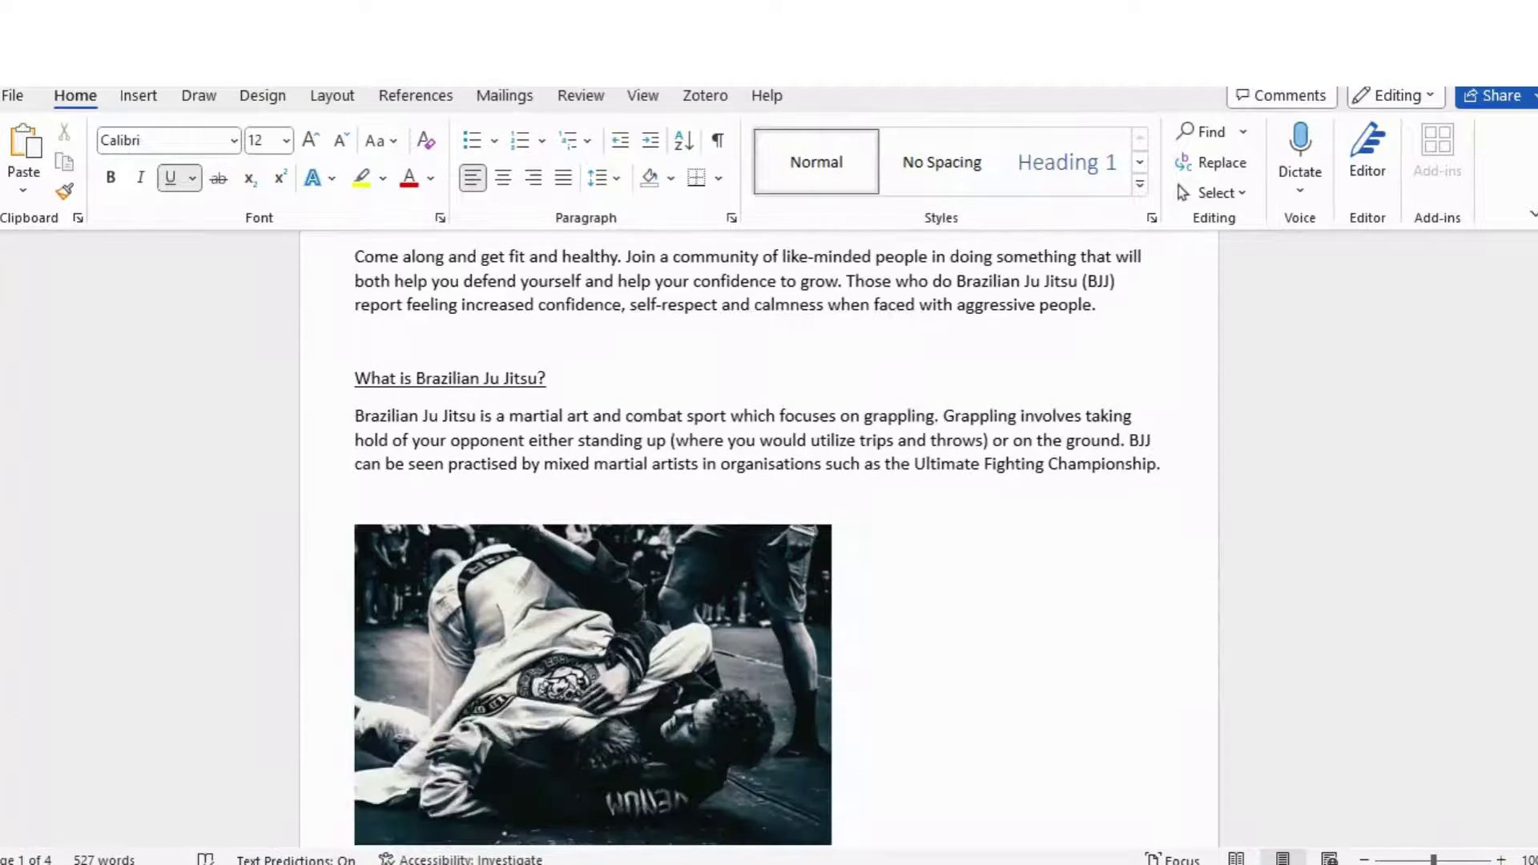
scroll(757, 537, "down", 7)
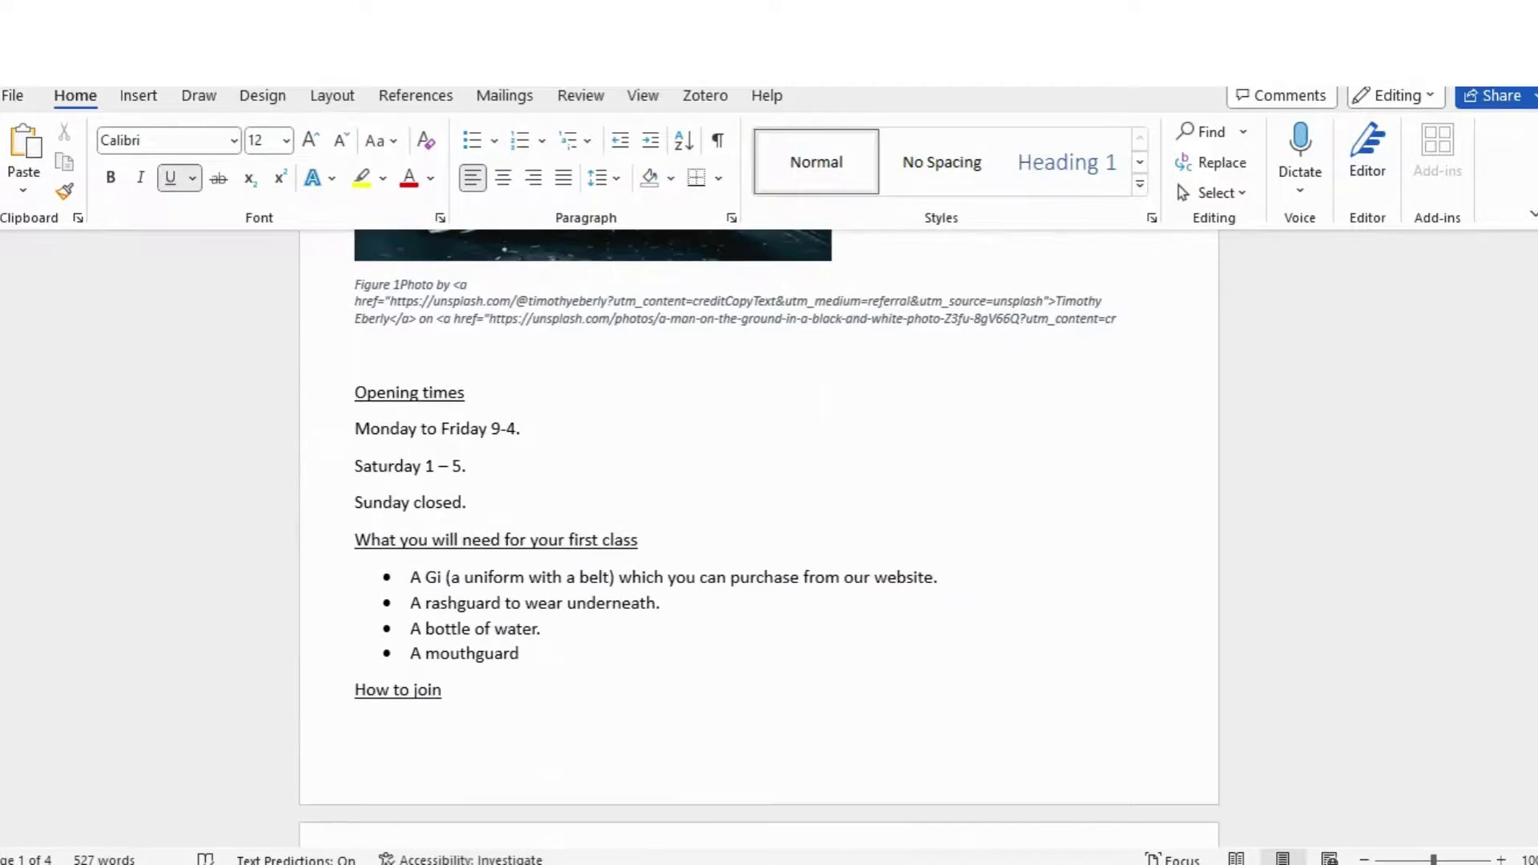
scroll(757, 537, "down", 8)
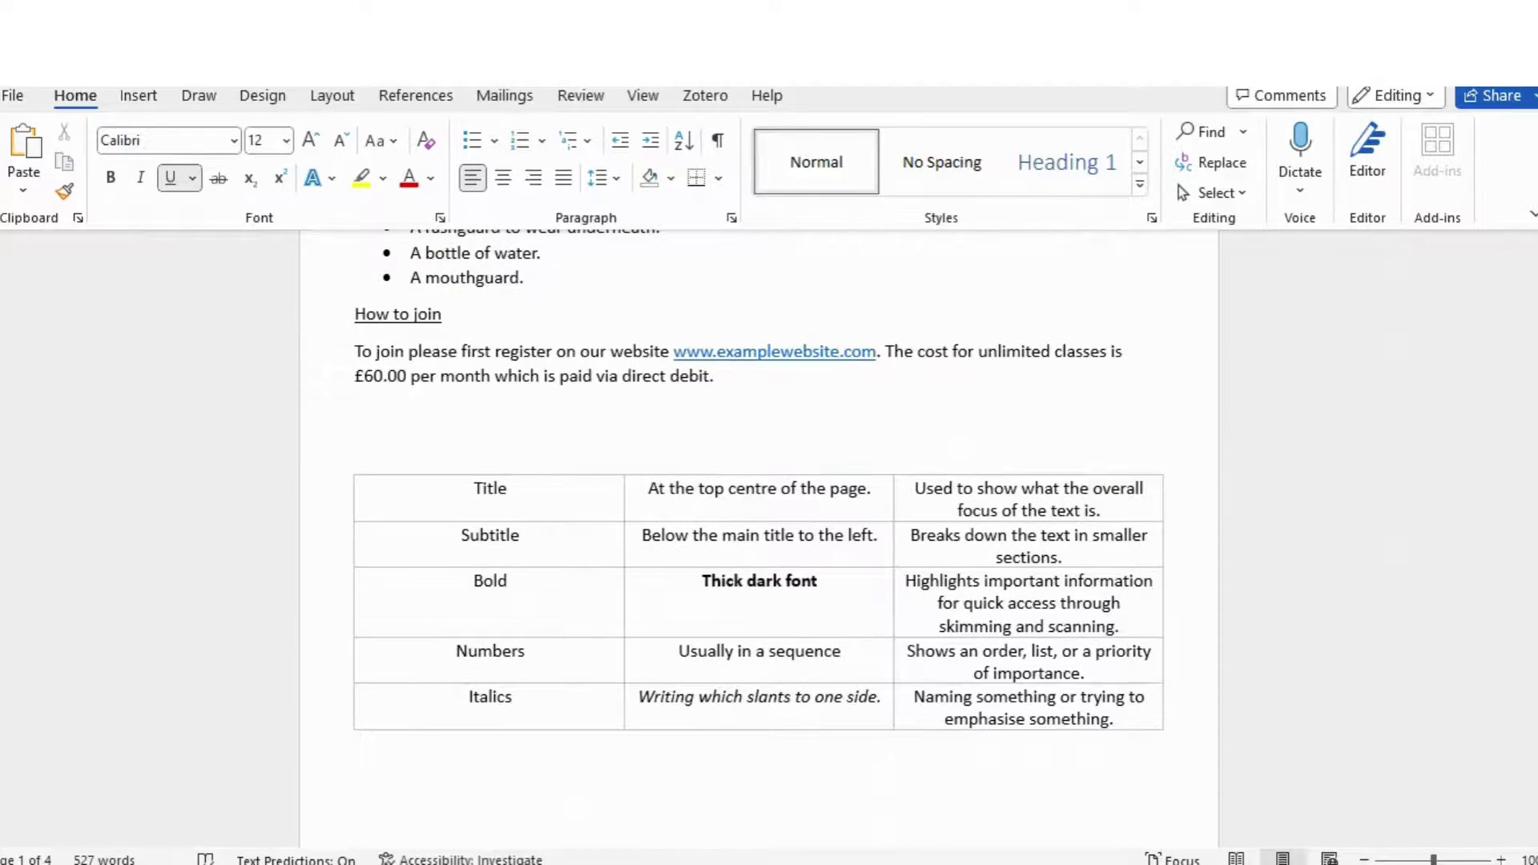
scroll(1521, 527, "down", 5)
scroll(1520, 528, "up", 4)
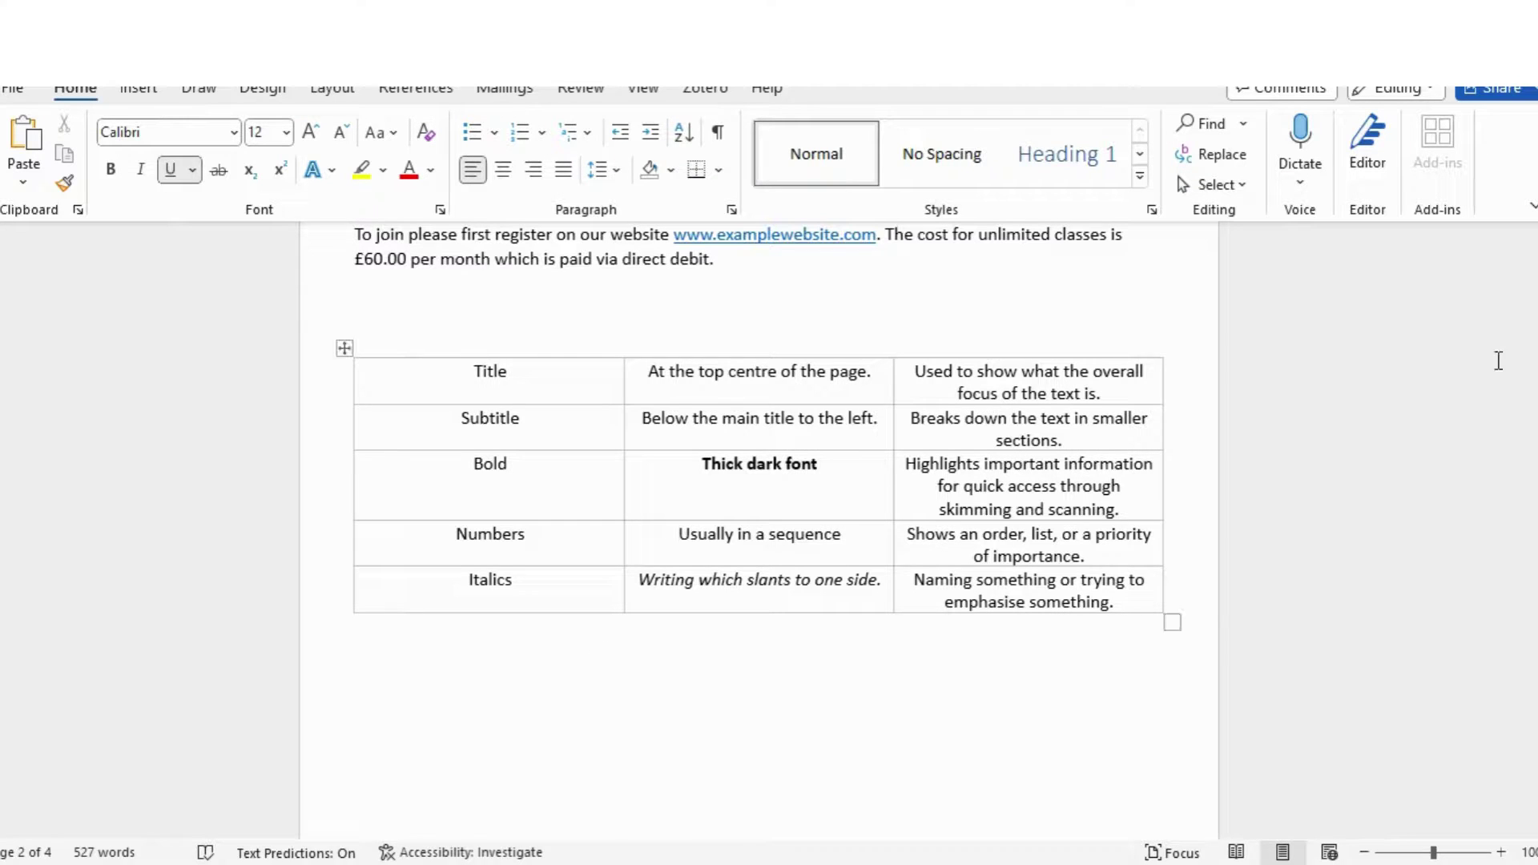
scroll(759, 529, "up", 6)
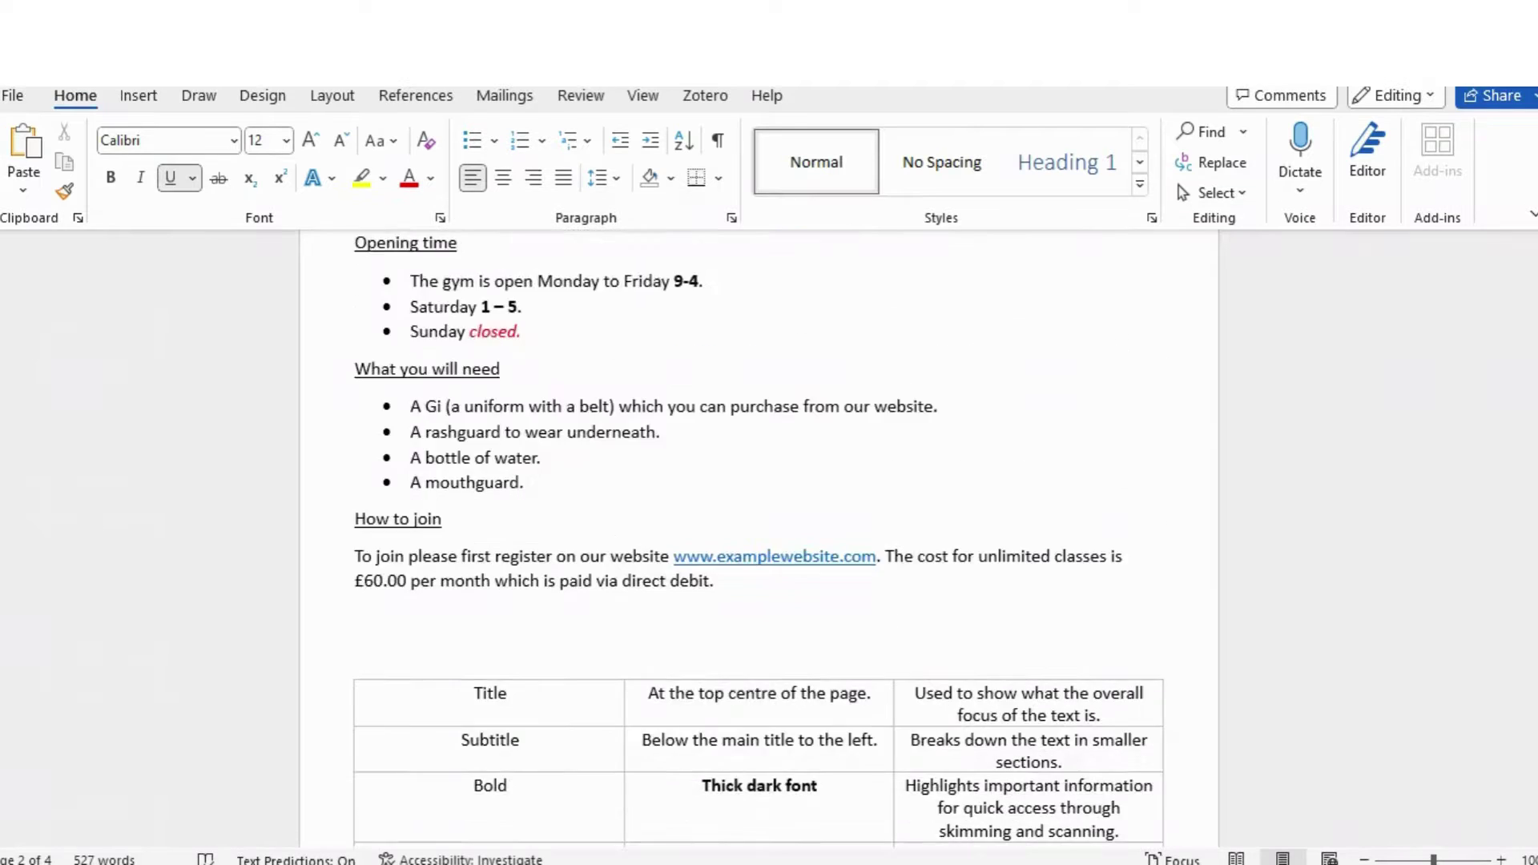
scroll(760, 537, "up", 4)
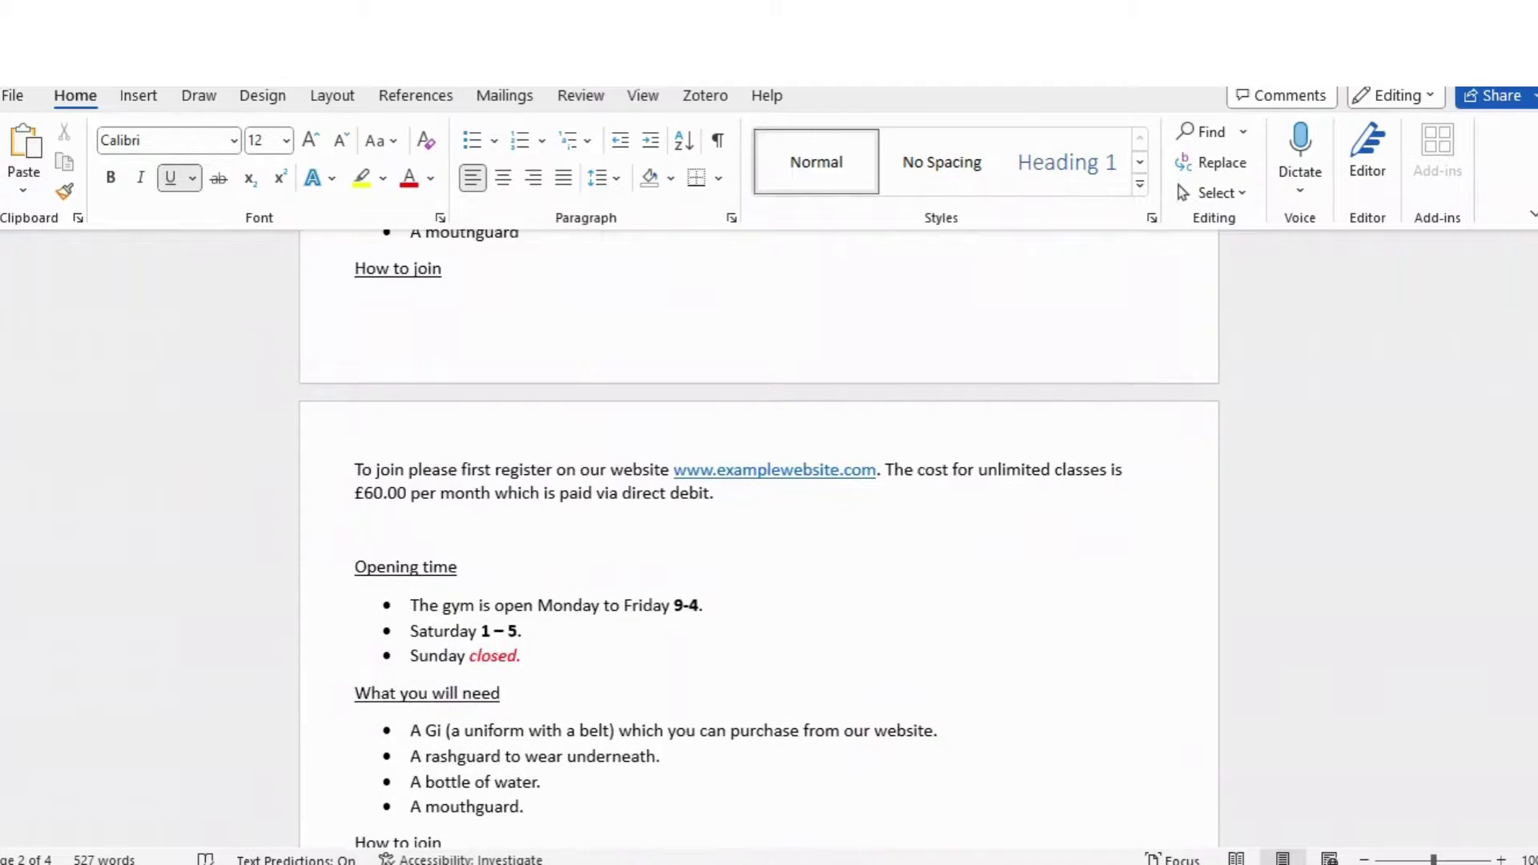
scroll(760, 537, "up", 7)
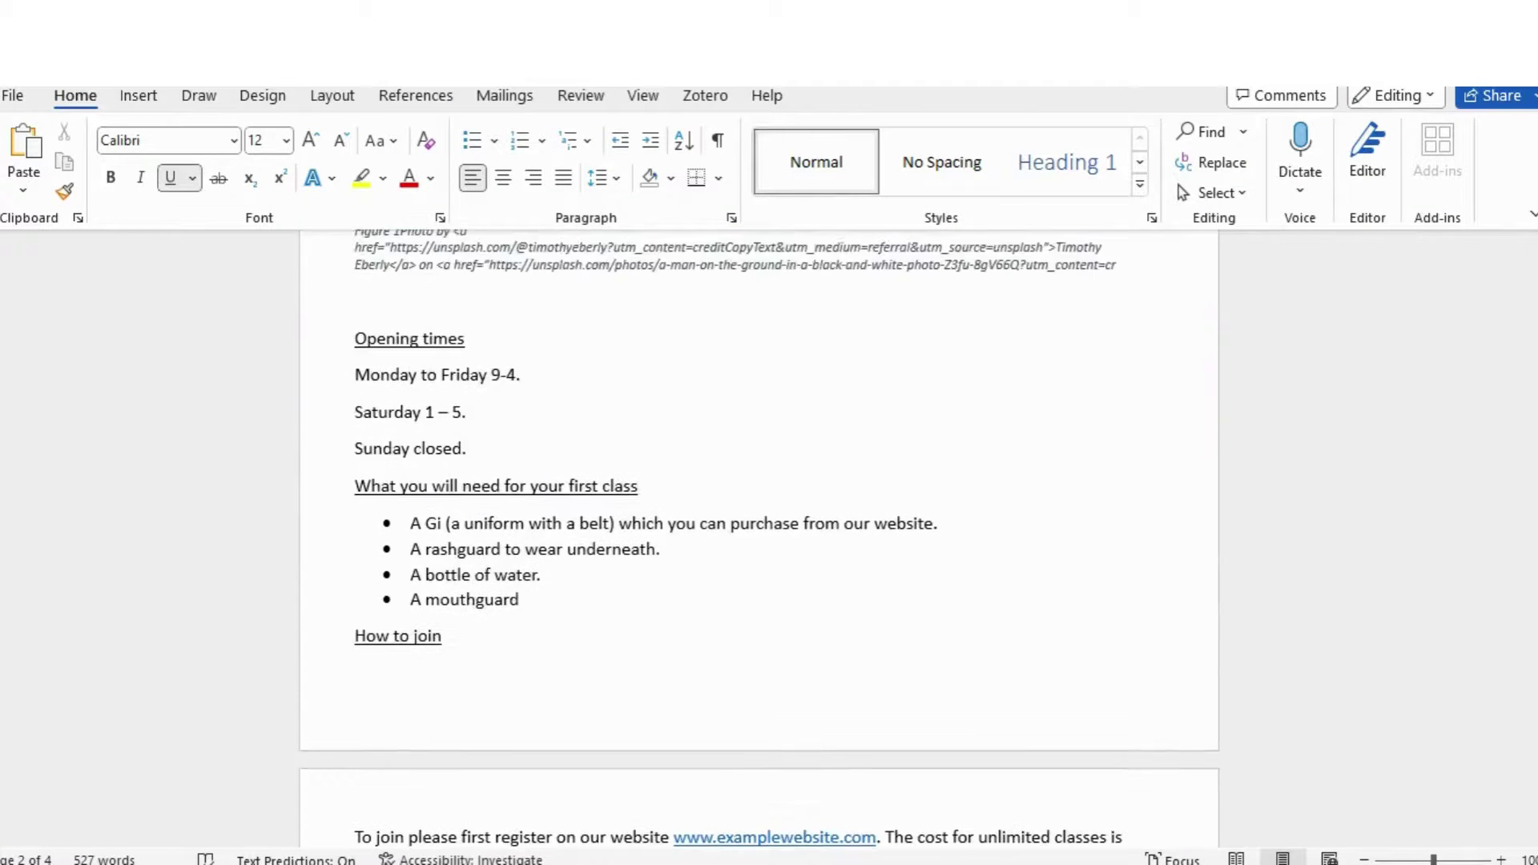
scroll(759, 537, "up", 6)
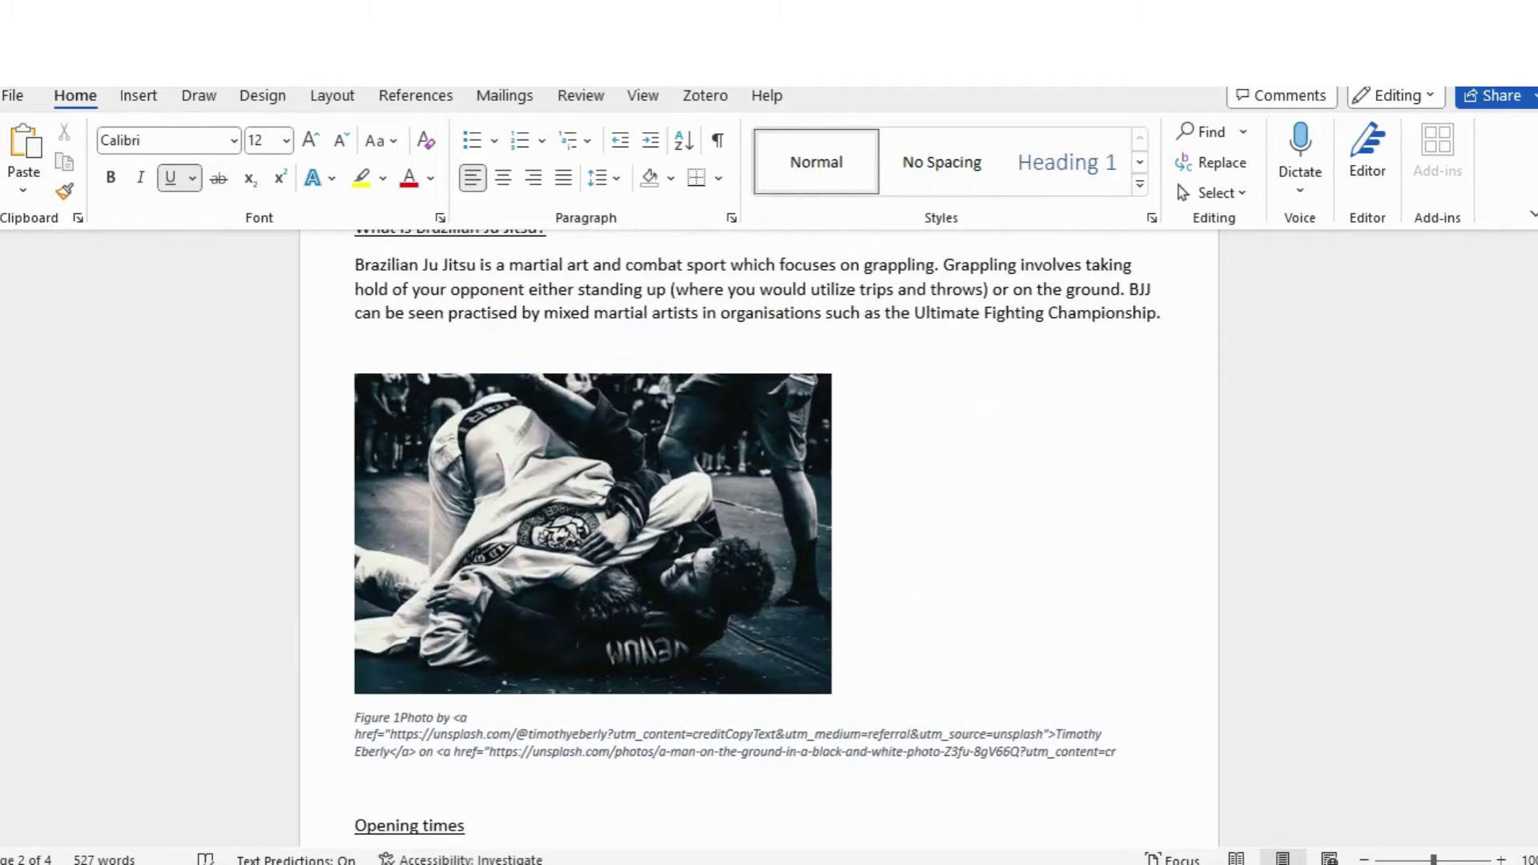